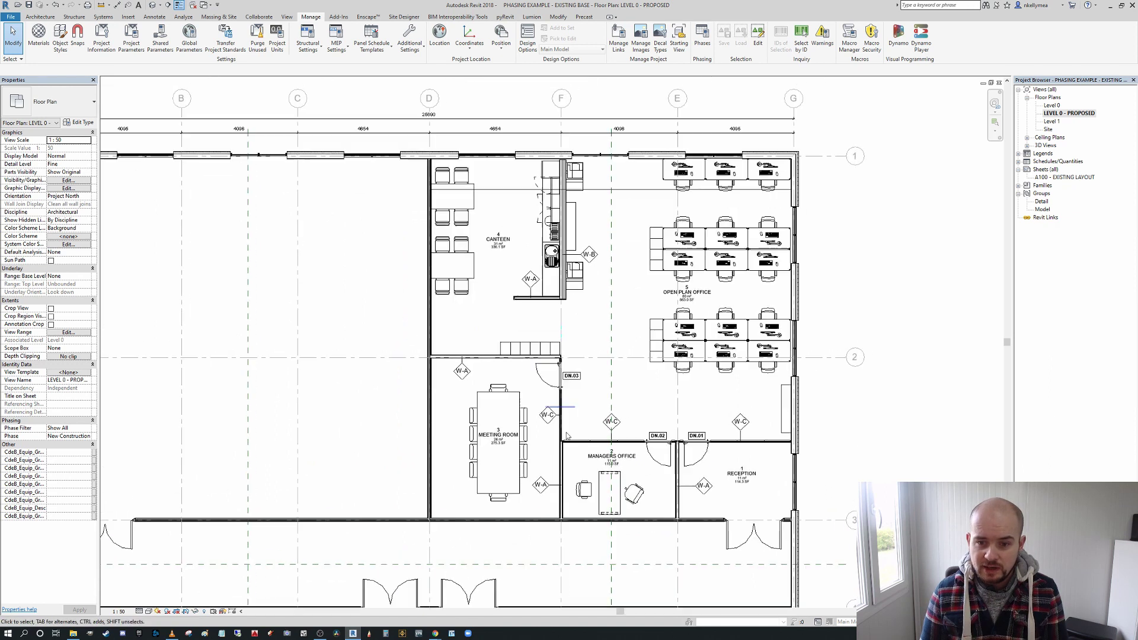
Select the canteen, open plan office, meeting room, managers office and reception between grids D and G with a crossing window.
scroll(757, 457, "down", 2)
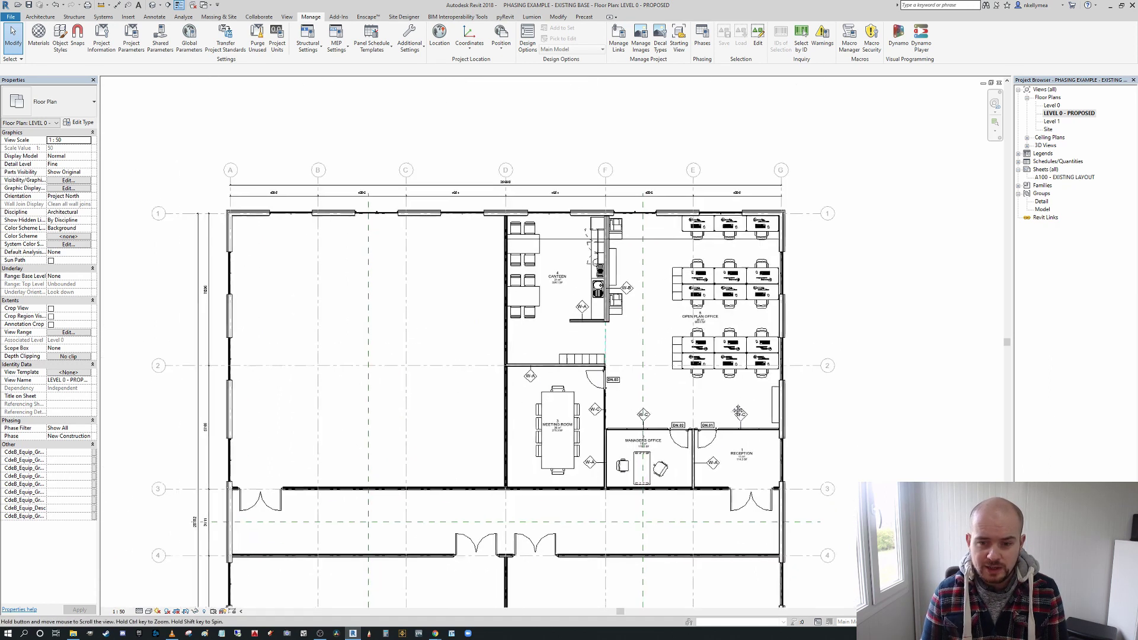
scroll(678, 460, "up", 2)
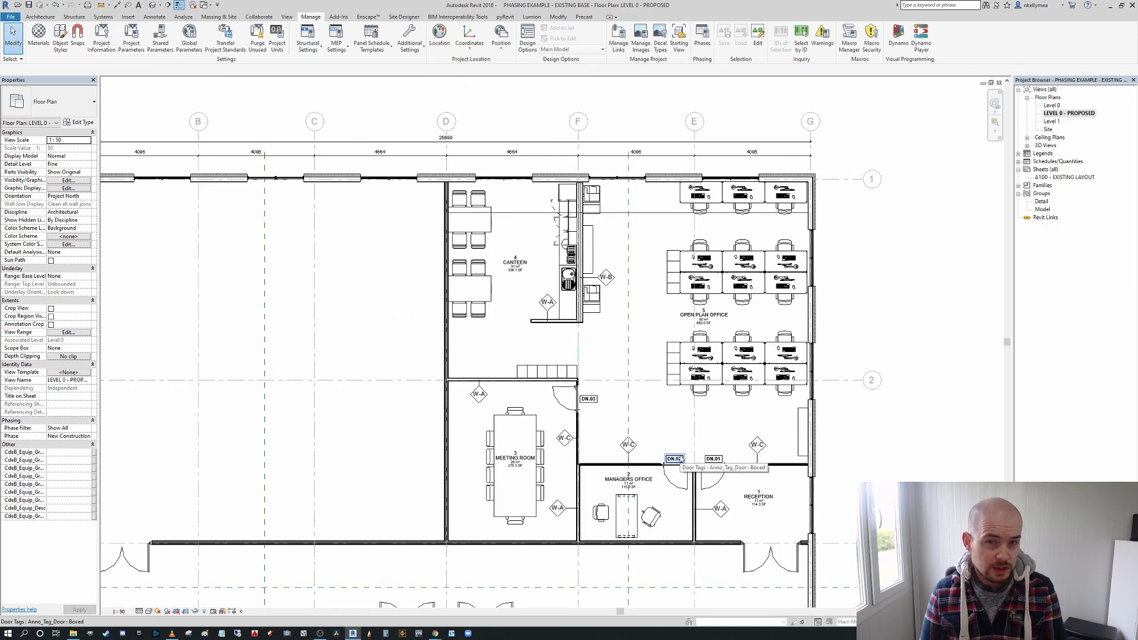
scroll(694, 415, "up", 2)
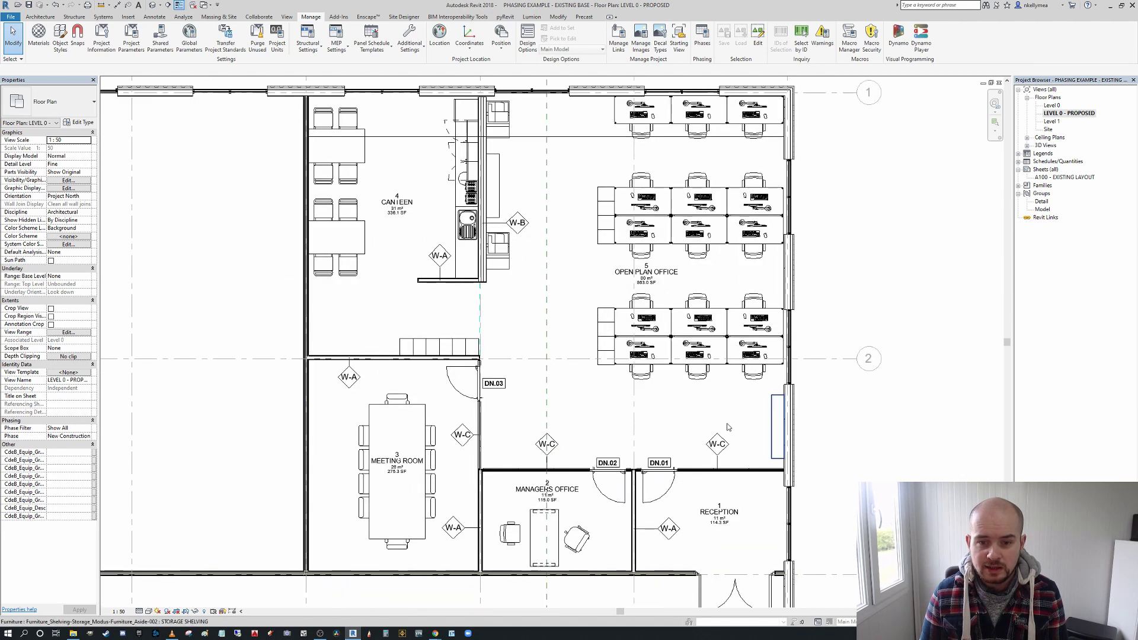
scroll(697, 415, "down", 2)
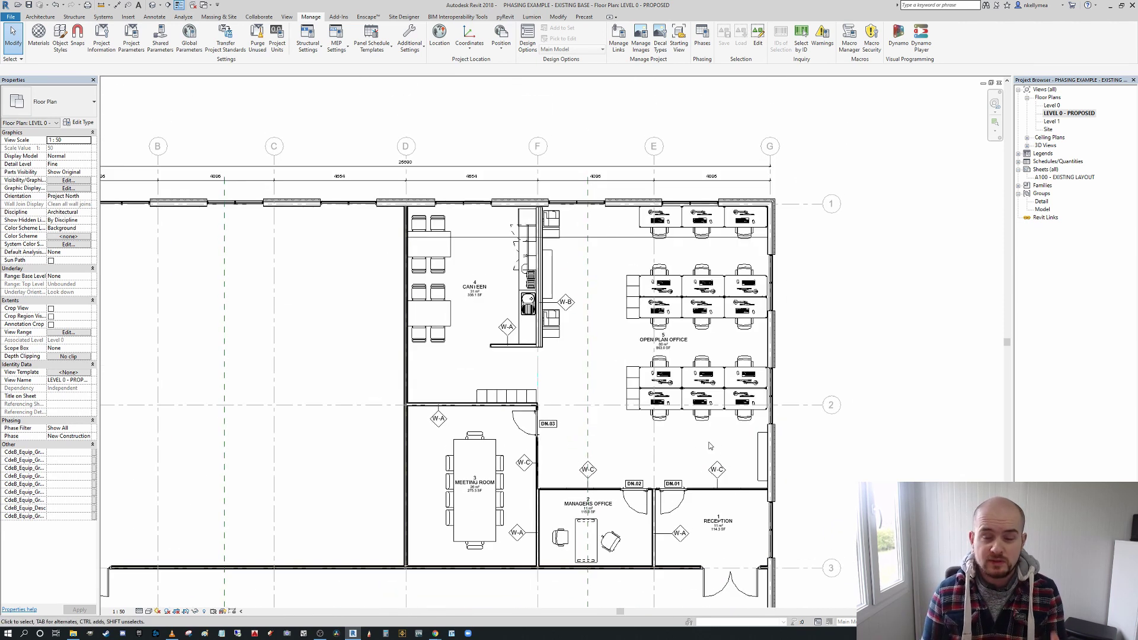
scroll(722, 429, "up", 2)
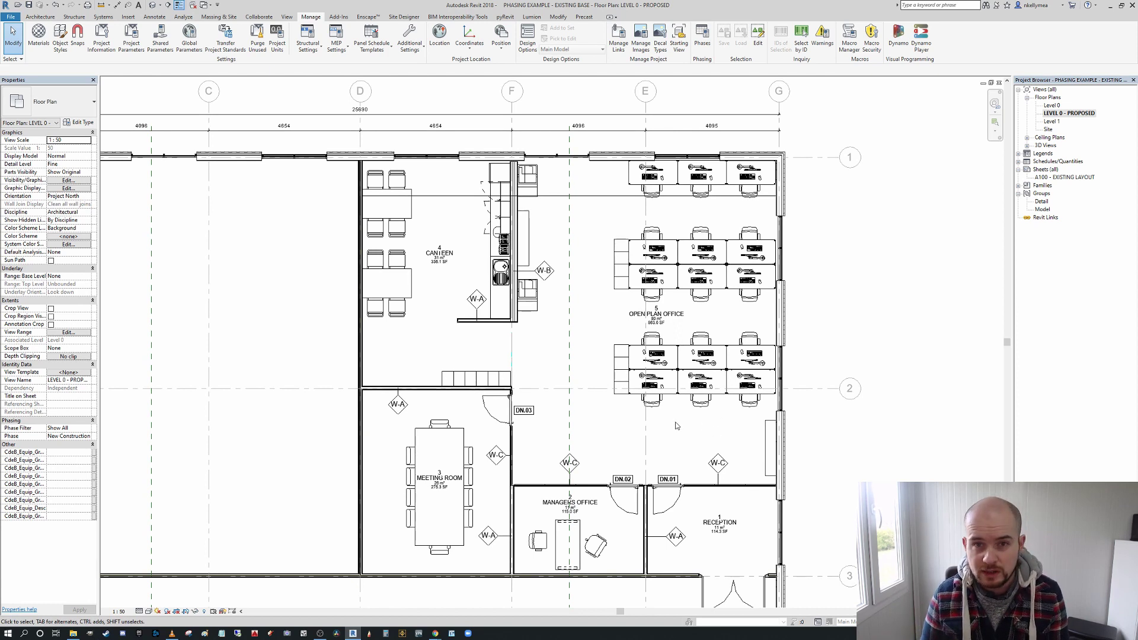
scroll(680, 421, "down", 2)
middle_click_drag(685, 420, 694, 361)
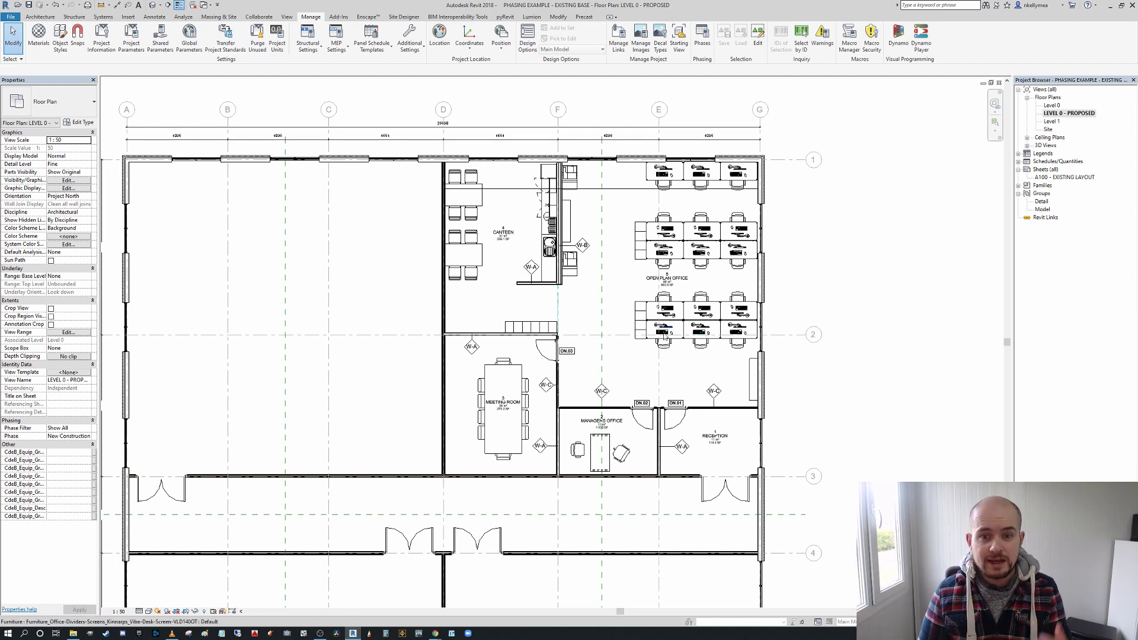
middle_click_drag(708, 372, 712, 380)
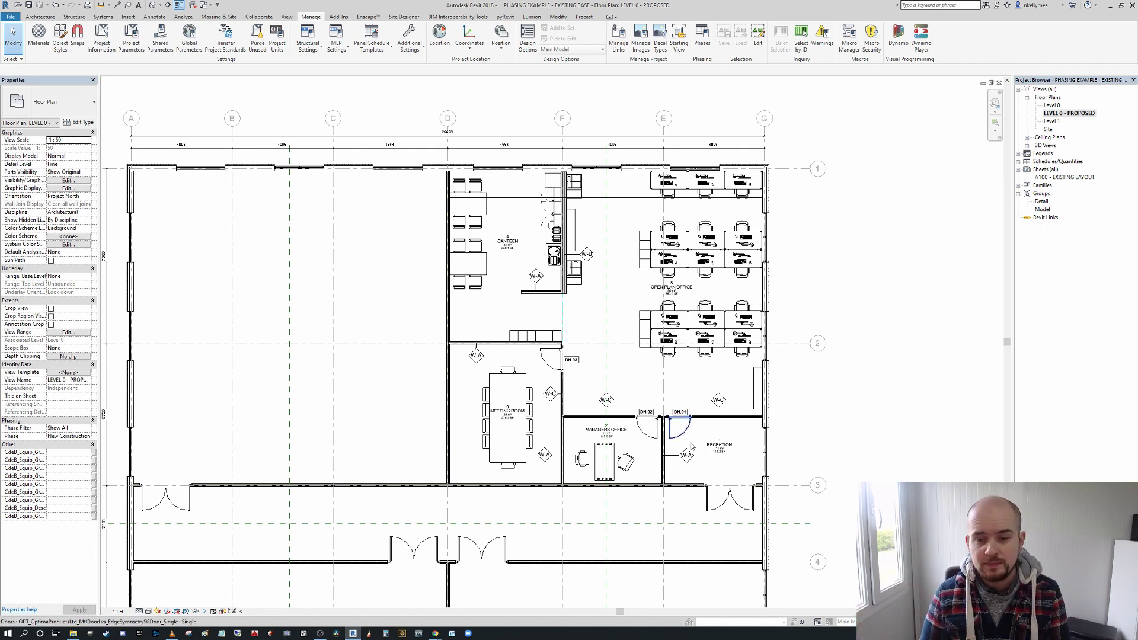
middle_click_drag(708, 459, 710, 460)
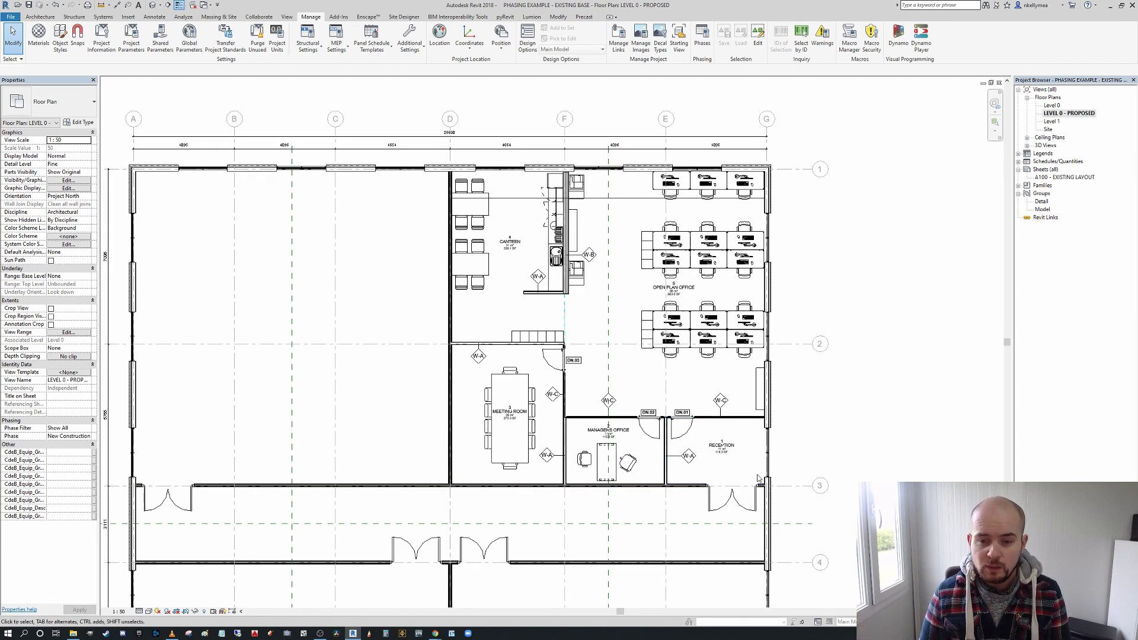
left_click_drag(761, 480, 457, 180)
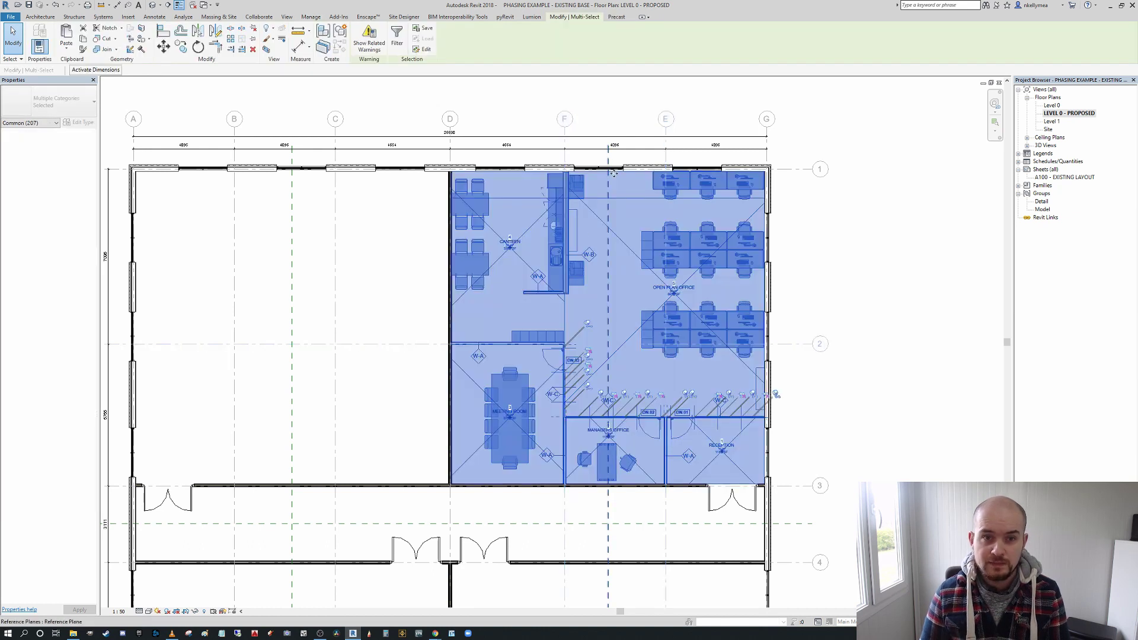
Filter Grids and Reference Planes out of the selection, leaving 203 elements.
left_click(405, 39)
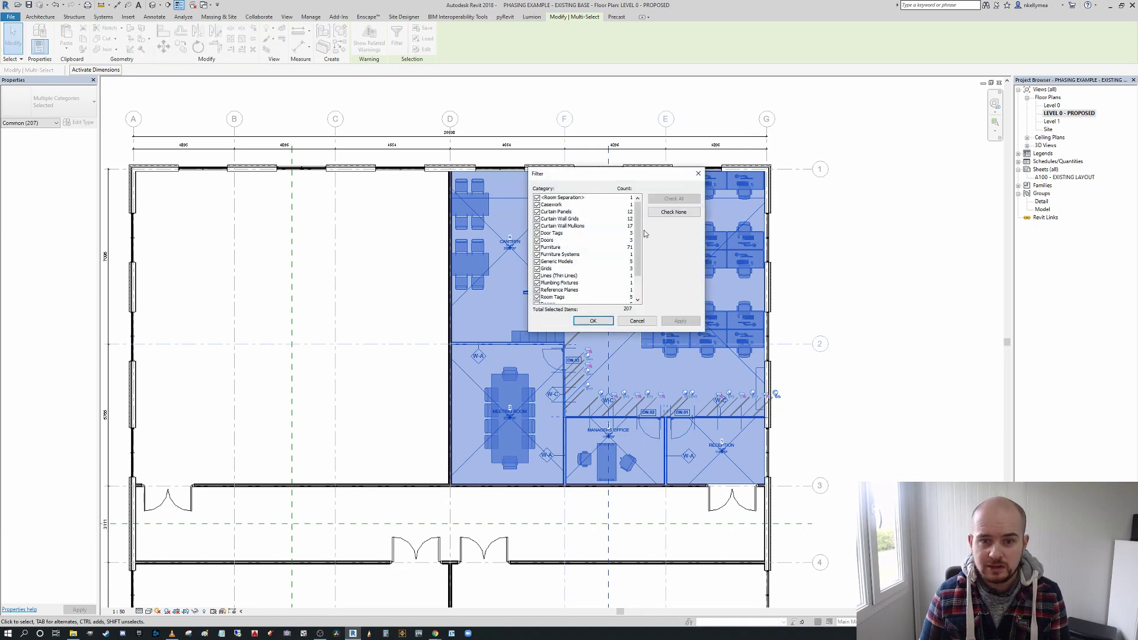
scroll(642, 243, "down", 1)
scroll(642, 243, "down", 1)
left_click(538, 240)
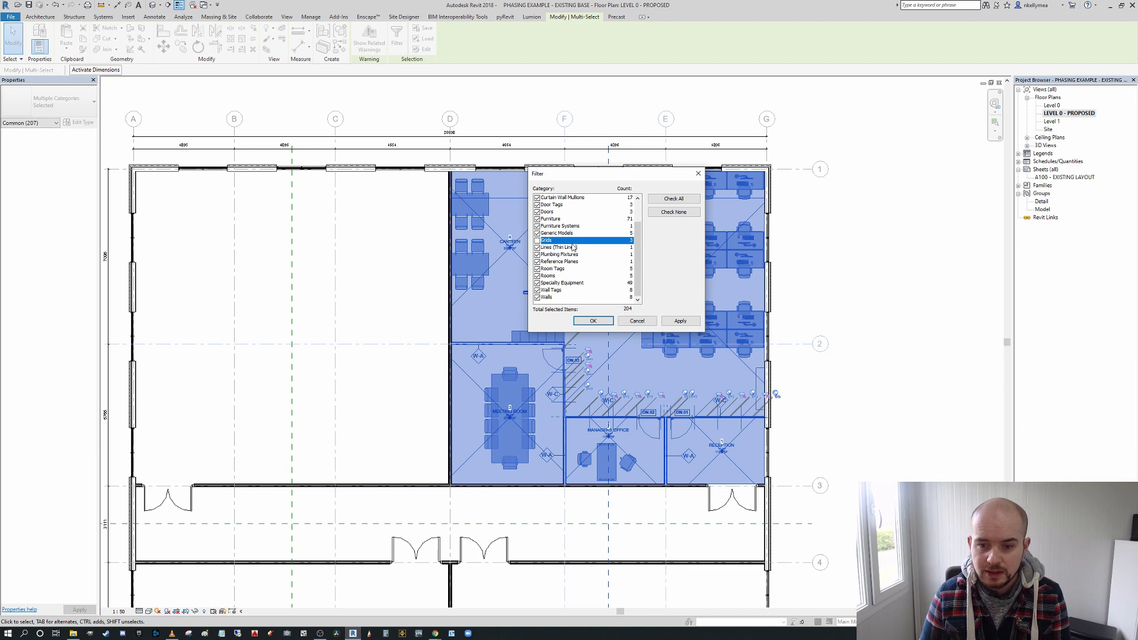
left_click(537, 261)
left_click_drag(640, 246, 640, 209)
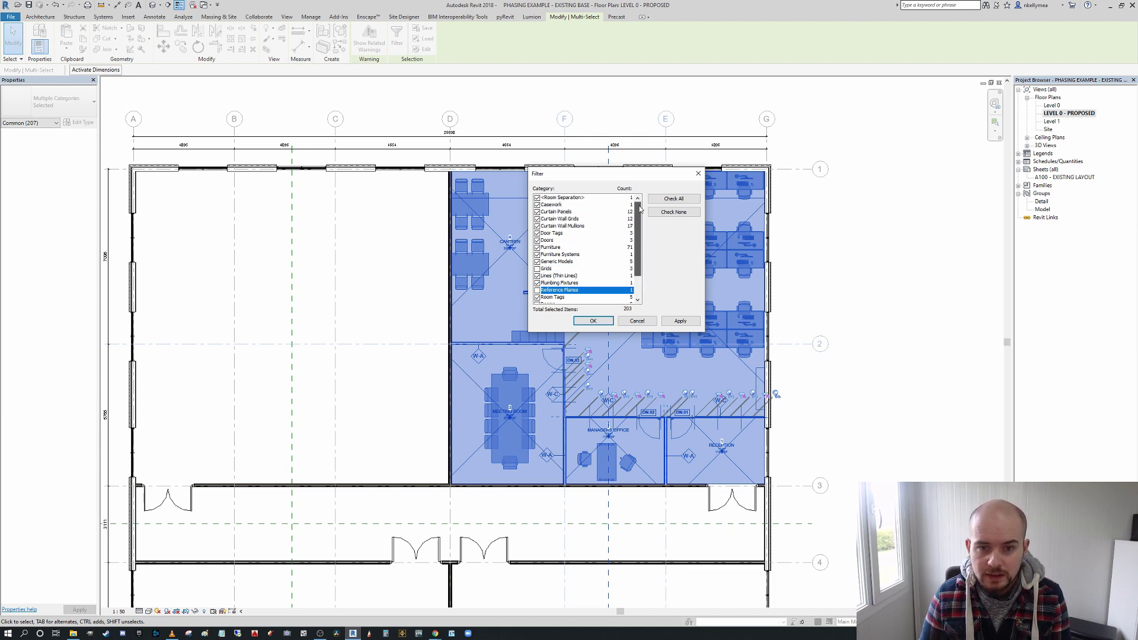
left_click(690, 326)
left_click(592, 320)
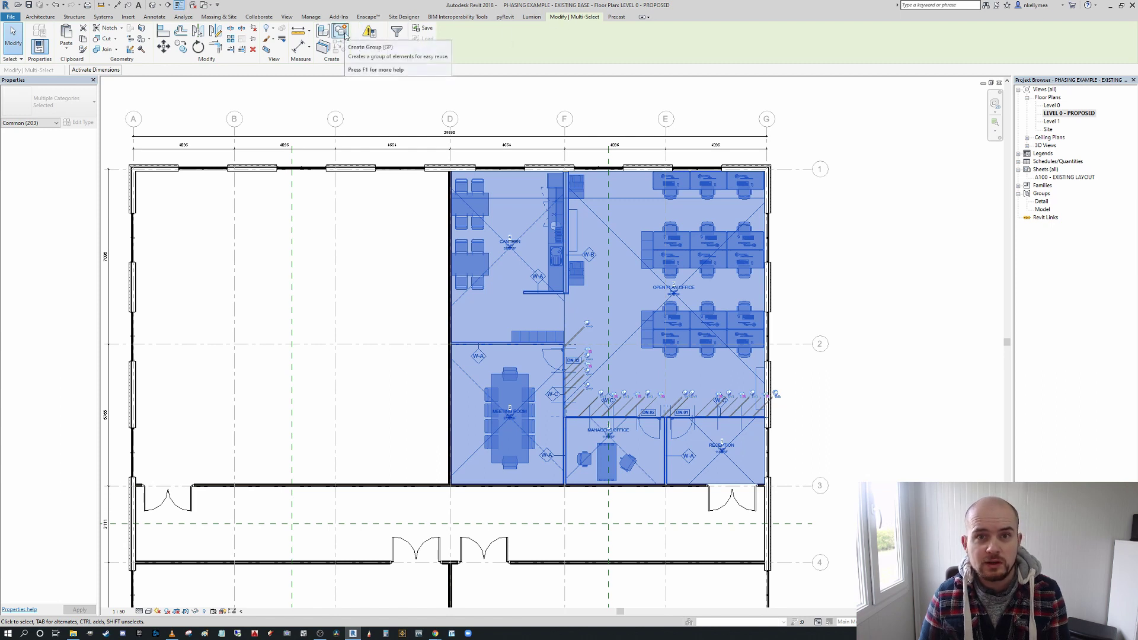
Create model group OFFICE ARRANGEMENT A with an attached detail group named ARRANGEMENT A.
left_click(341, 31)
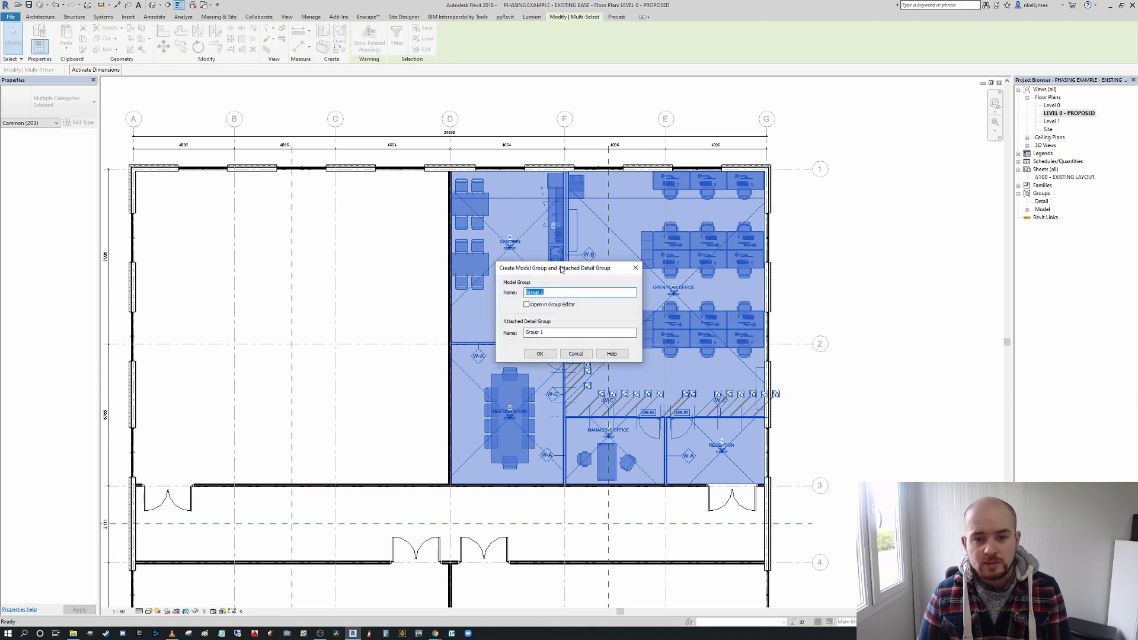
left_click_drag(560, 269, 341, 212)
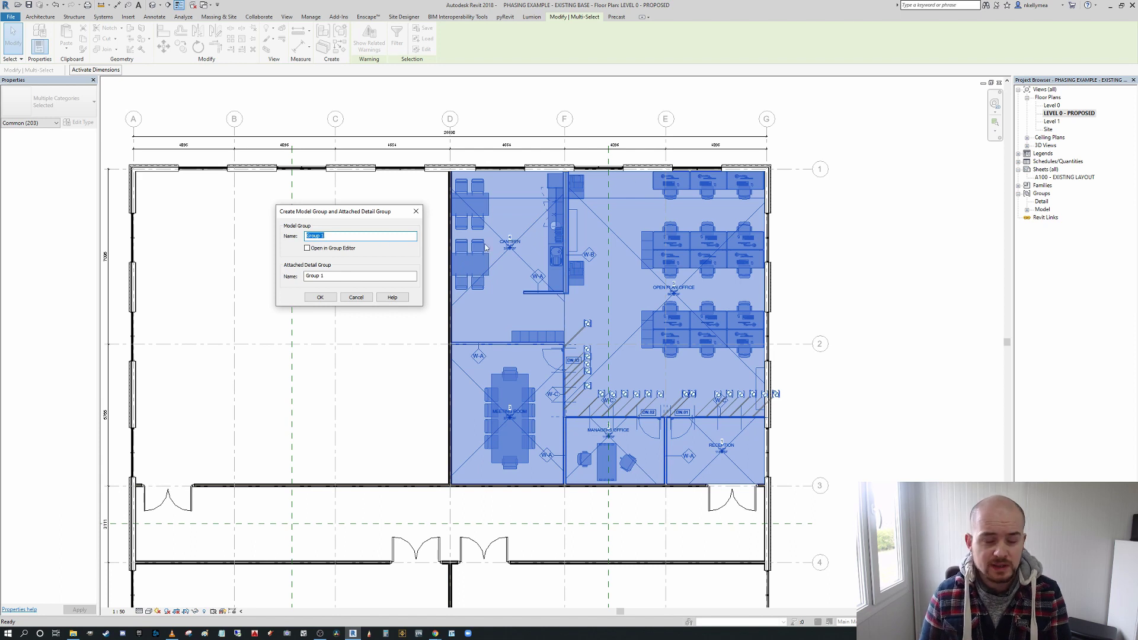
left_click_drag(343, 236, 301, 237)
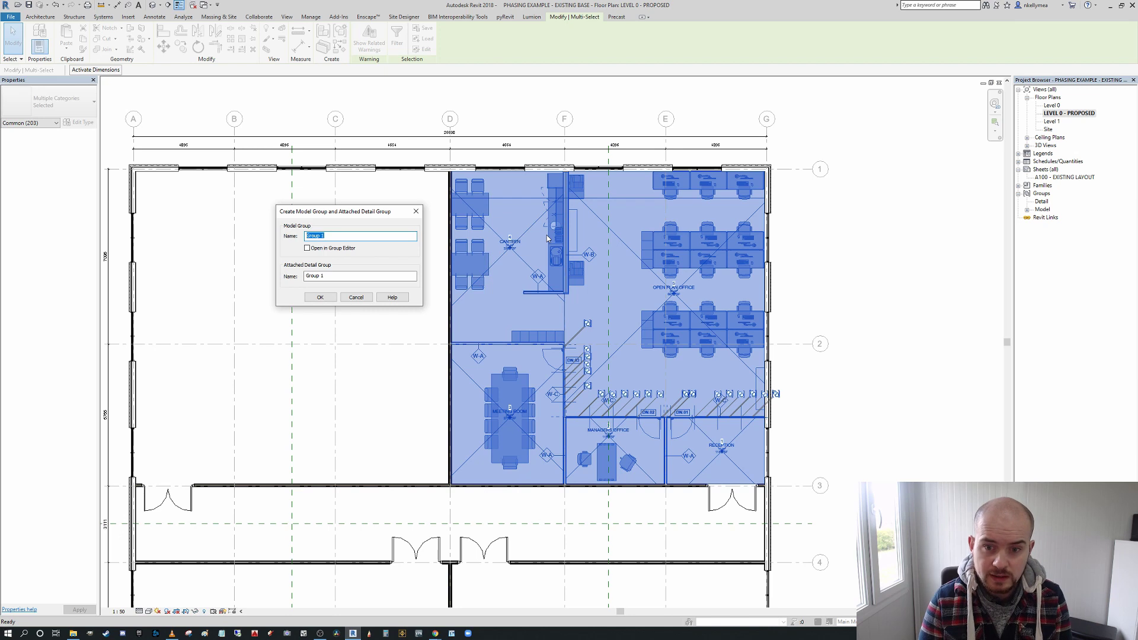
key("BackSpace")
key("Caps_Lock")
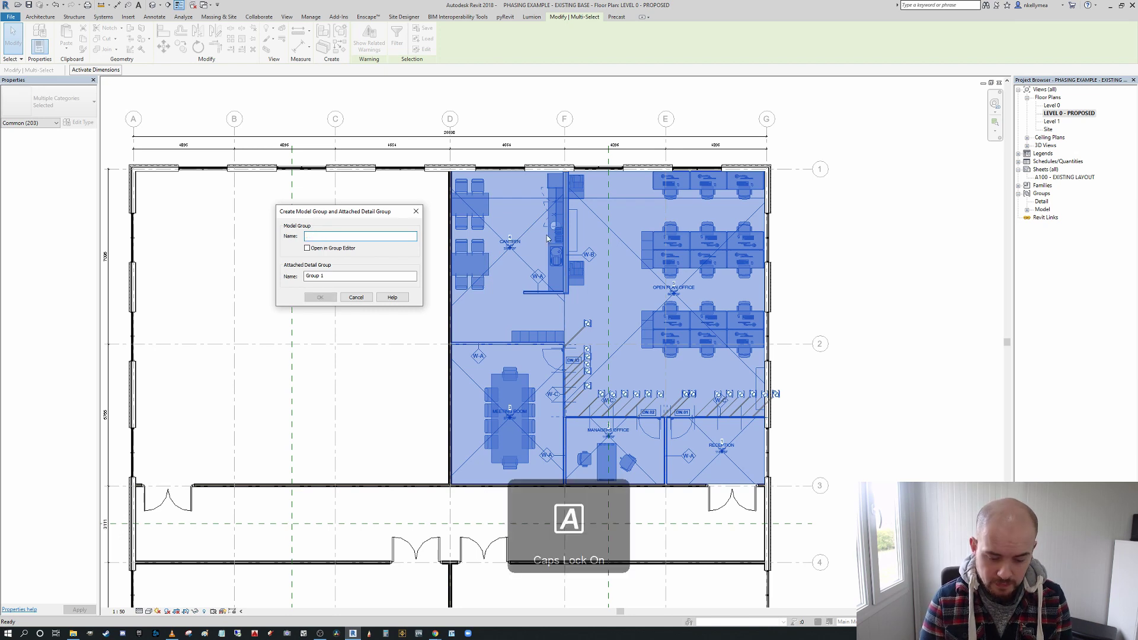
type("OFFICE ARRANGEMENT A")
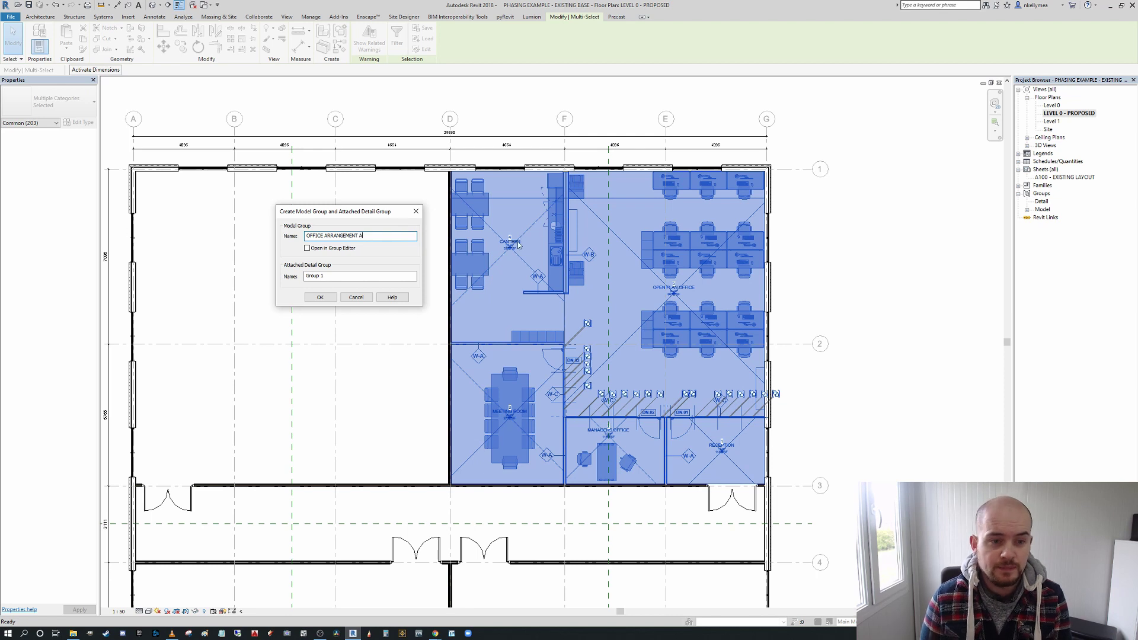
key("Tab")
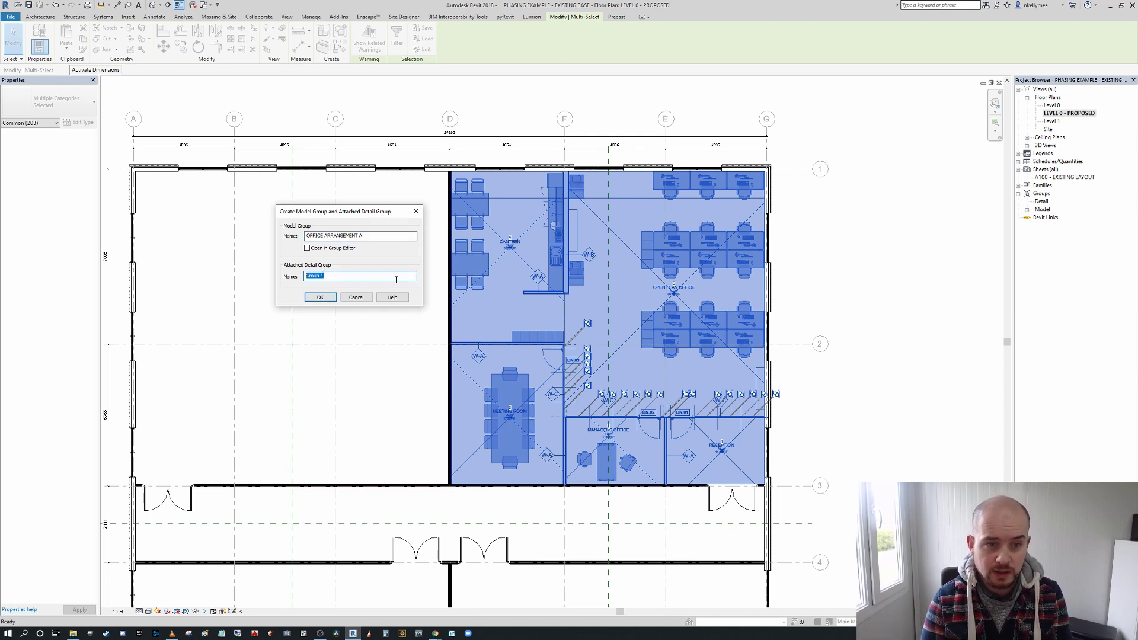
type("ARRANGEMENT A")
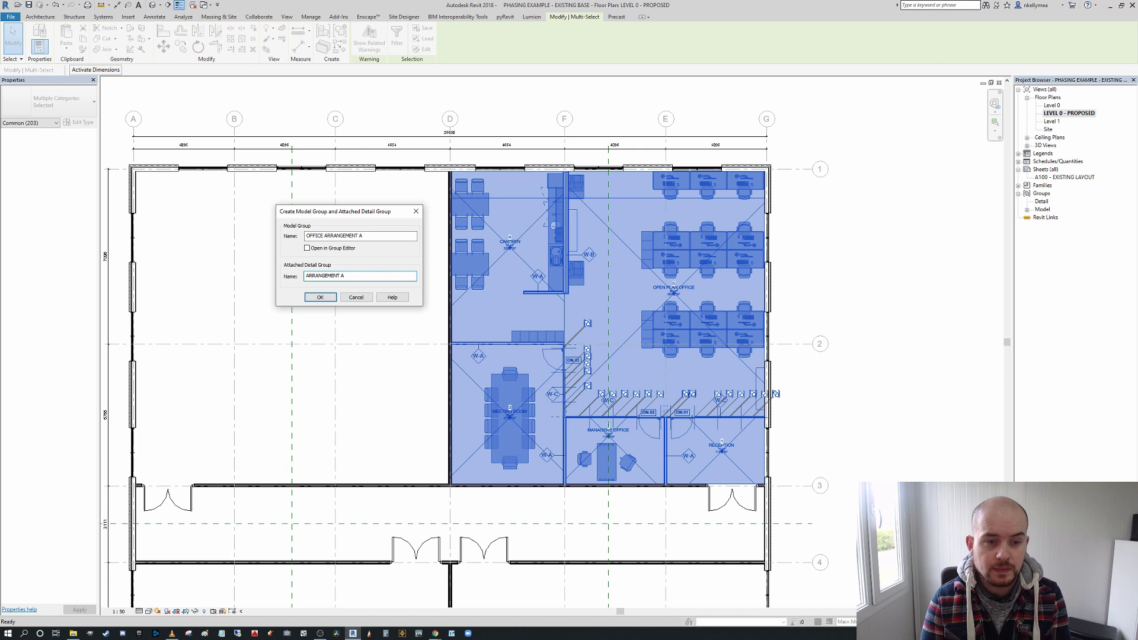
key("Return")
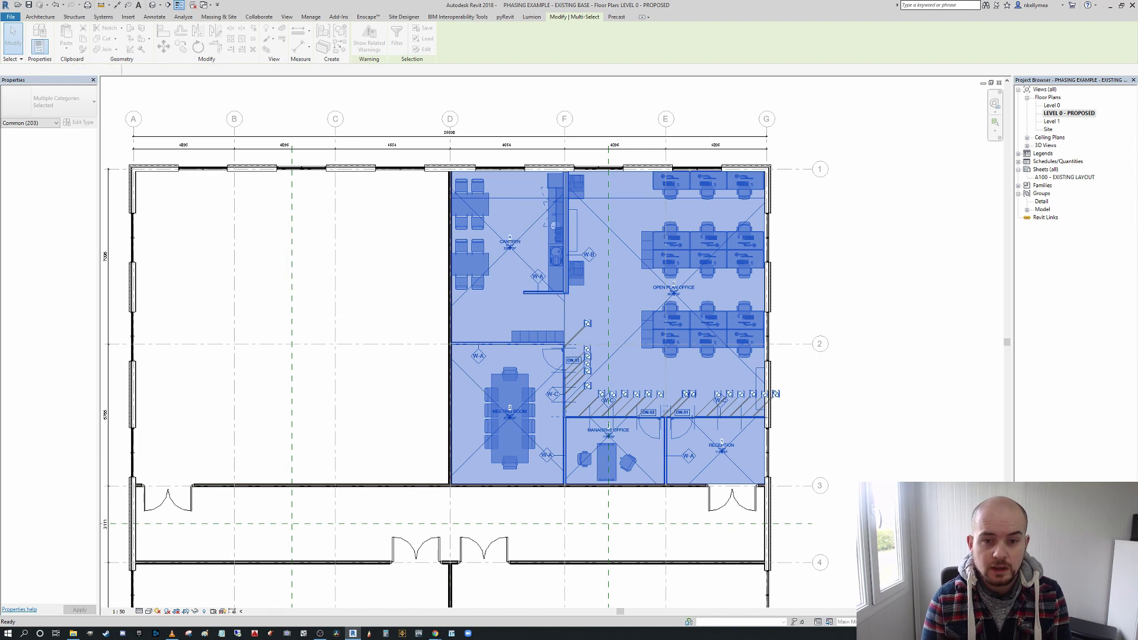
scroll(468, 238, "down", 2)
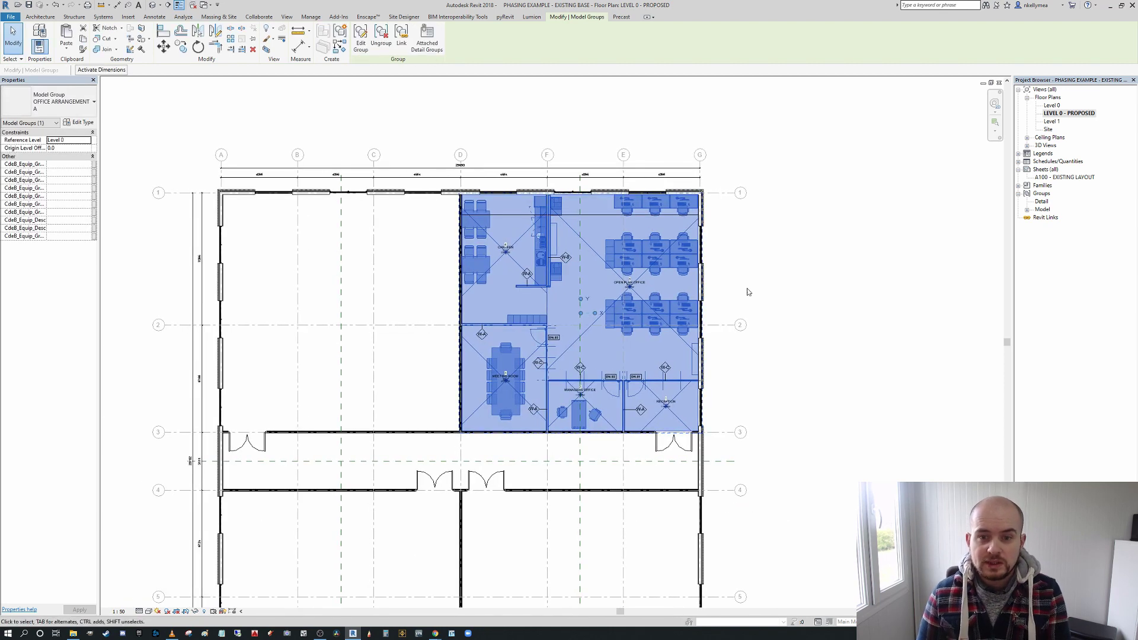
left_click(844, 255)
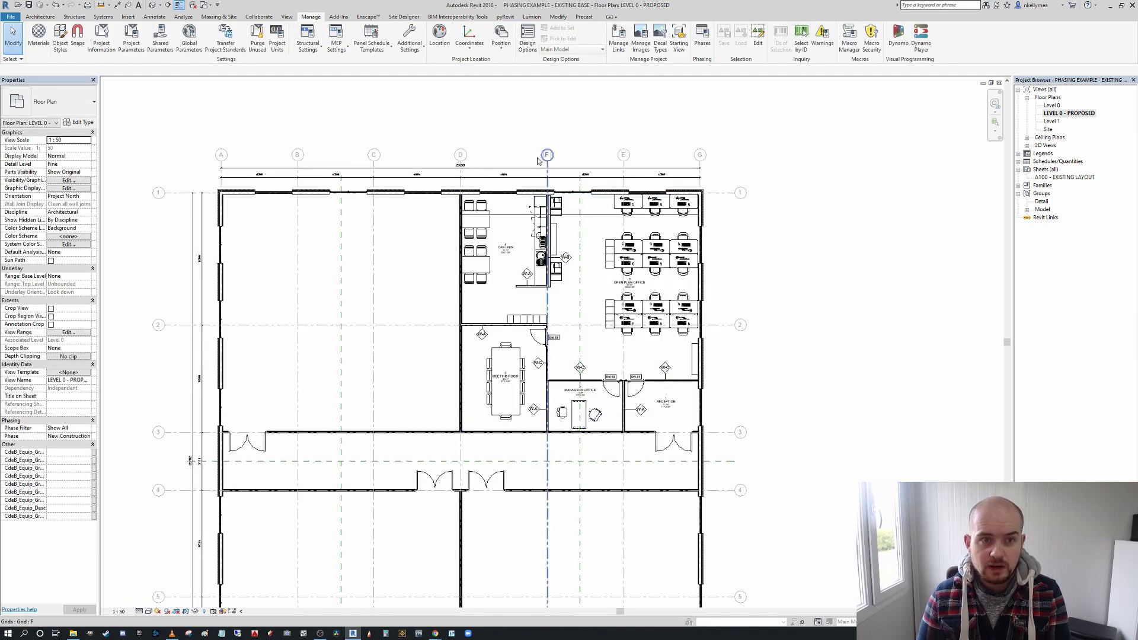
scroll(646, 239, "up", 4)
left_click(569, 290)
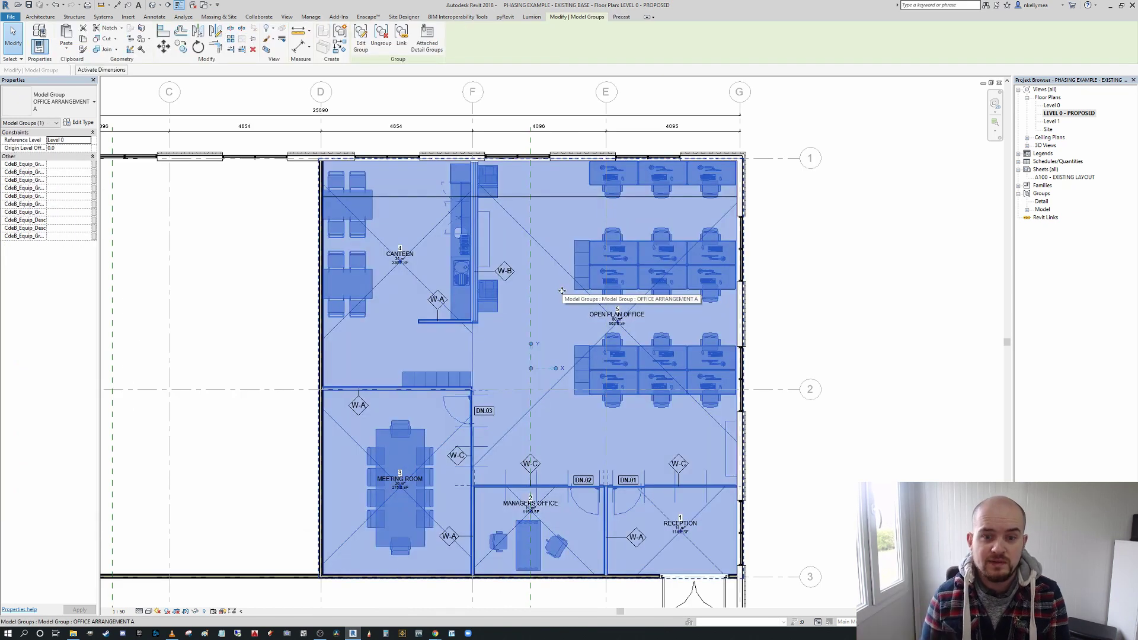
scroll(621, 221, "down", 3)
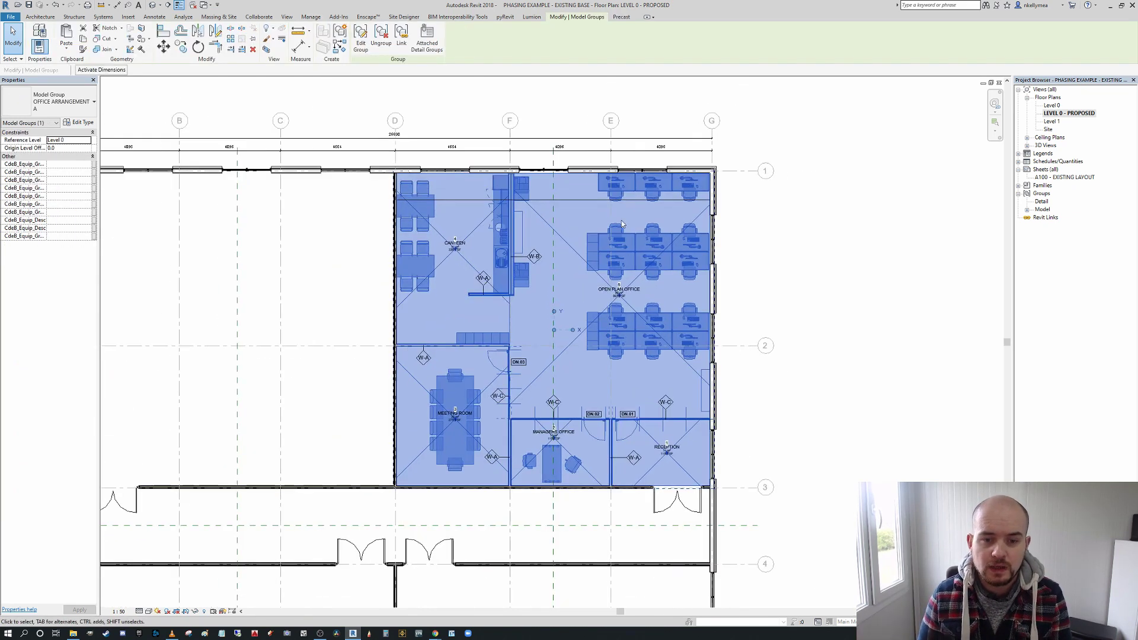
middle_click_drag(631, 199, 595, 185)
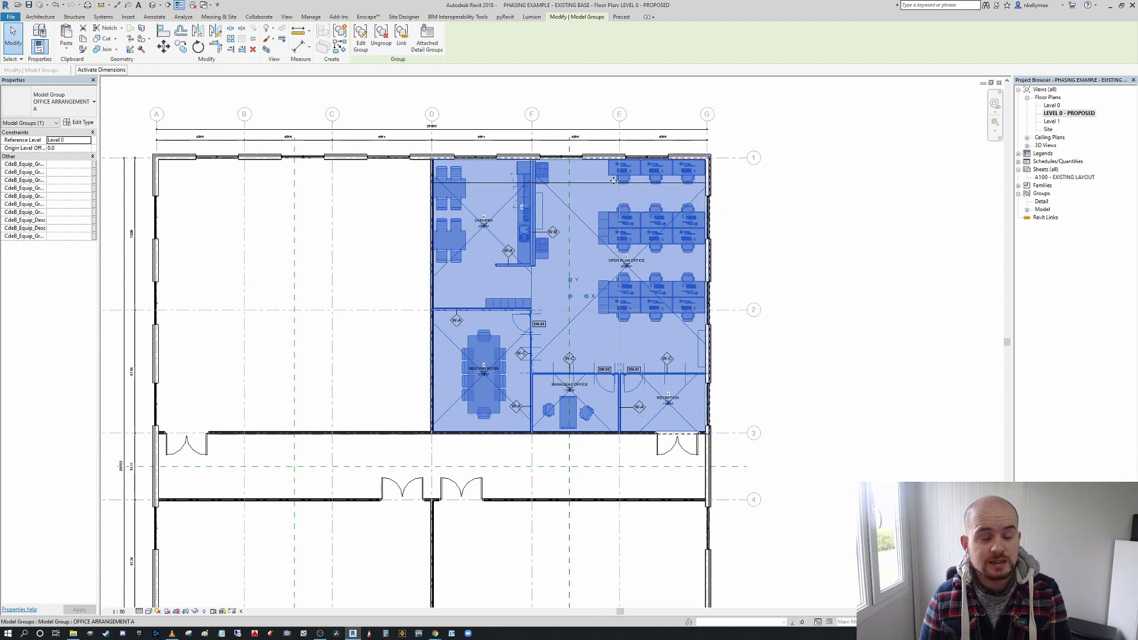
middle_click_drag(614, 183, 652, 176)
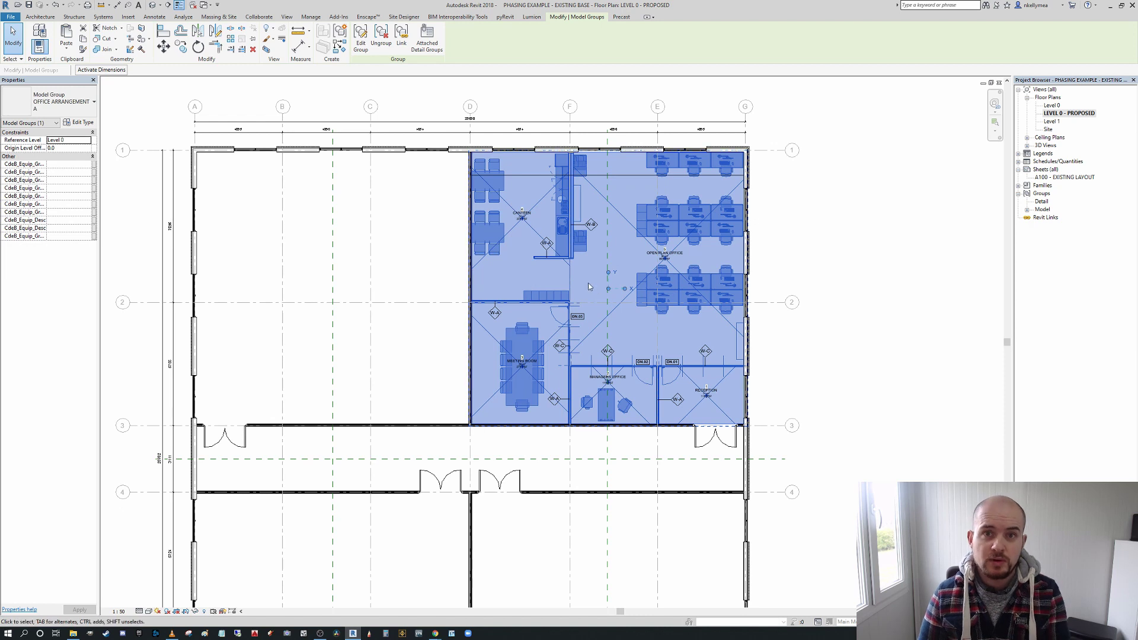
left_click(834, 290)
left_click(646, 297)
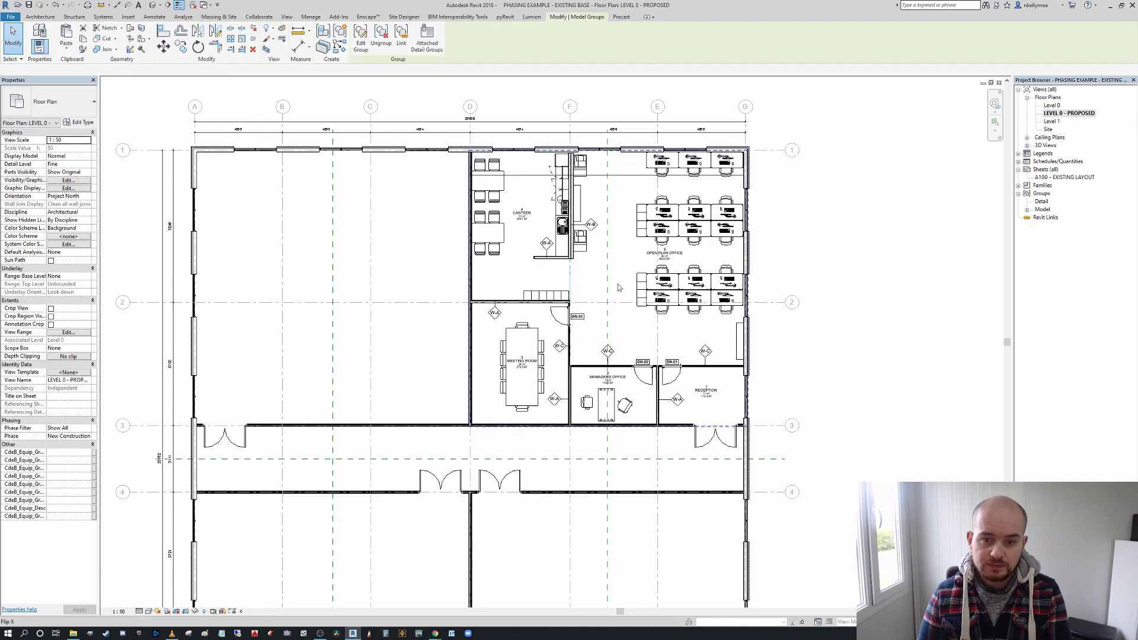
left_click(197, 30)
scroll(487, 141, "up", 3)
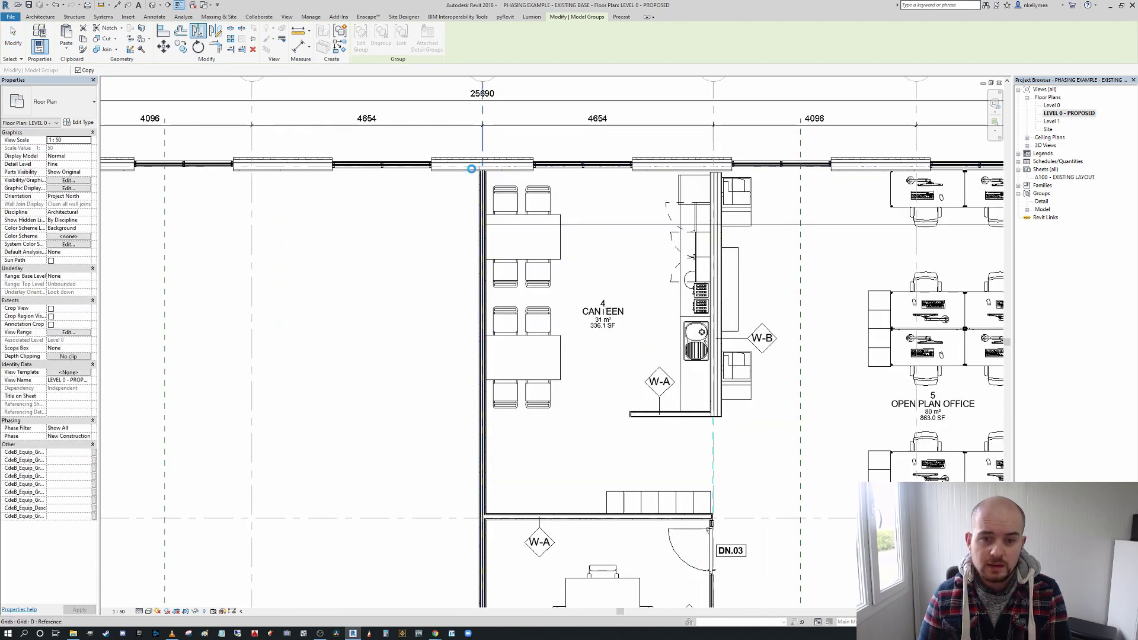
left_click(471, 168)
scroll(534, 173, "down", 3)
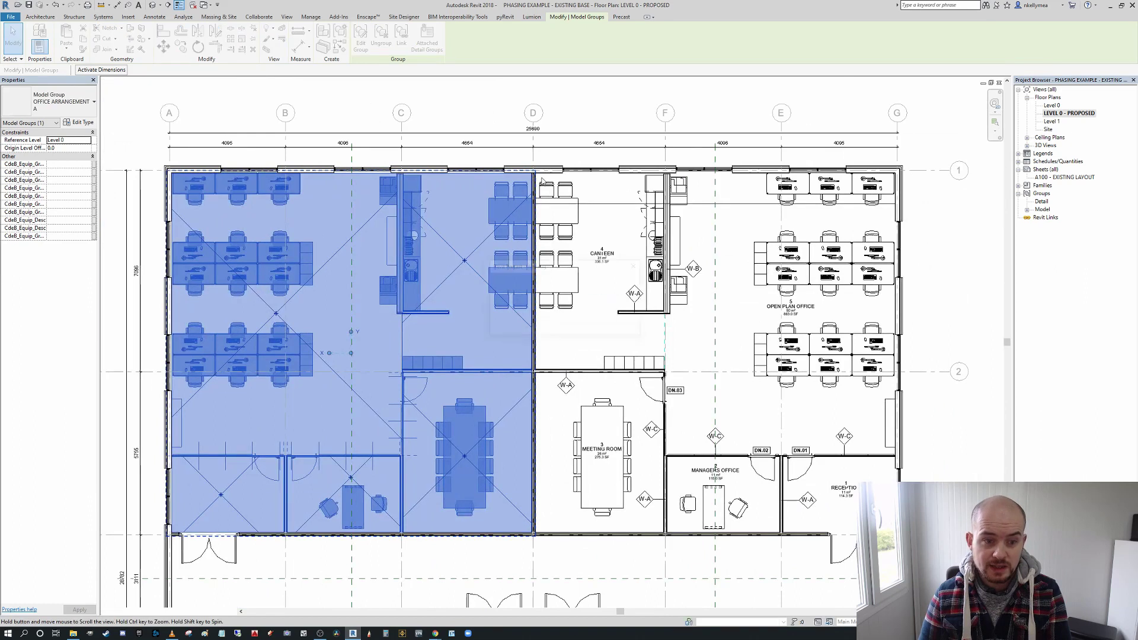
mouse_move(535, 177)
middle_mouse_down()
mouse_move(623, 229)
mouse_move(576, 278)
mouse_move(542, 179)
middle_mouse_up()
key("Escape")
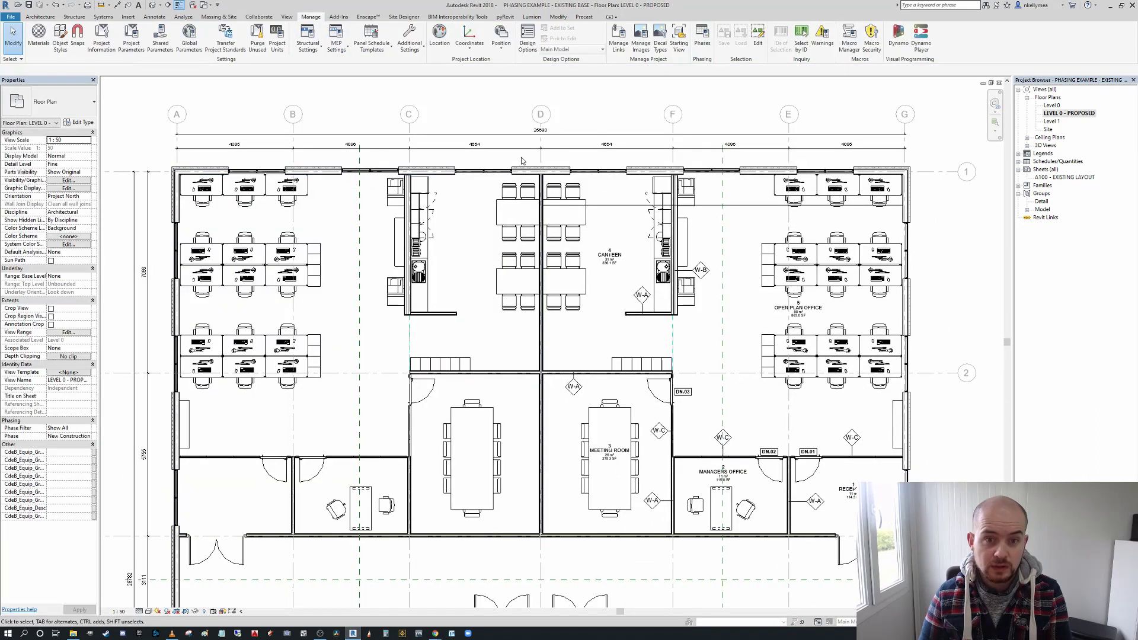
scroll(522, 160, "down", 1)
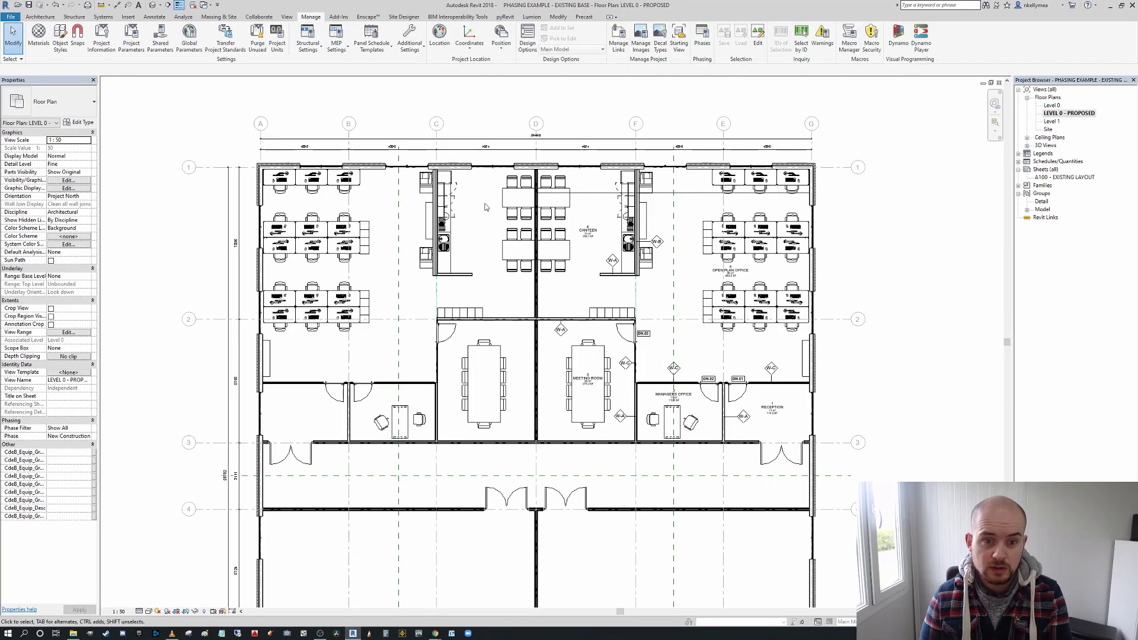
middle_click_drag(493, 207, 495, 207)
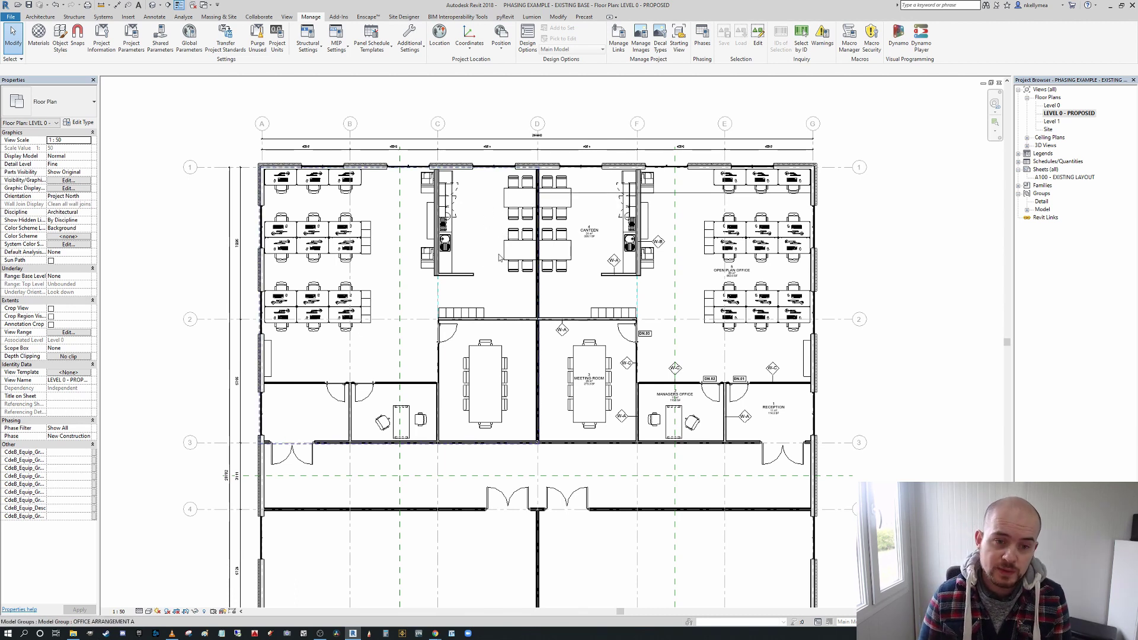
Turn on the Floor Plan: ARRANGEMENT A attached detail group for the left OFFICE ARRANGEMENT A group.
left_click(474, 280)
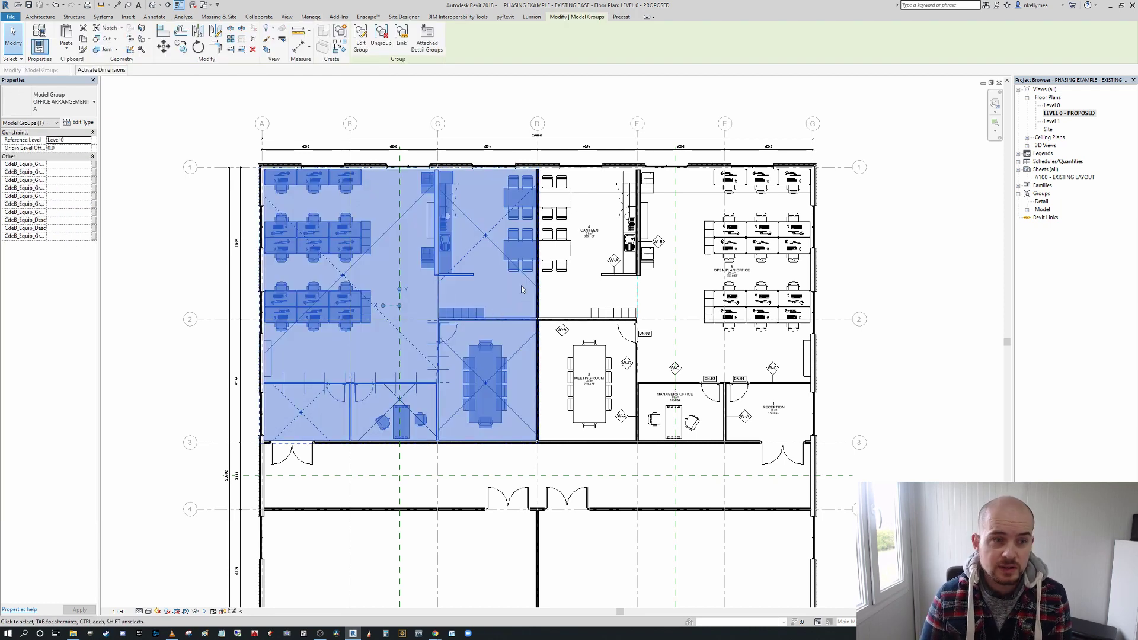
left_click(432, 39)
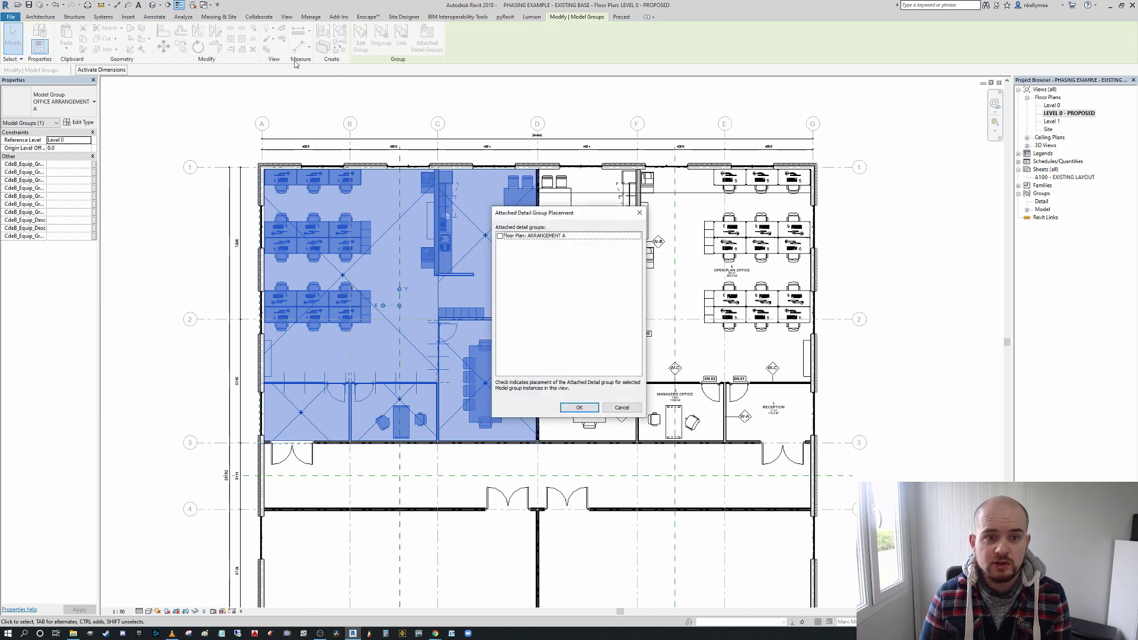
left_click(500, 236)
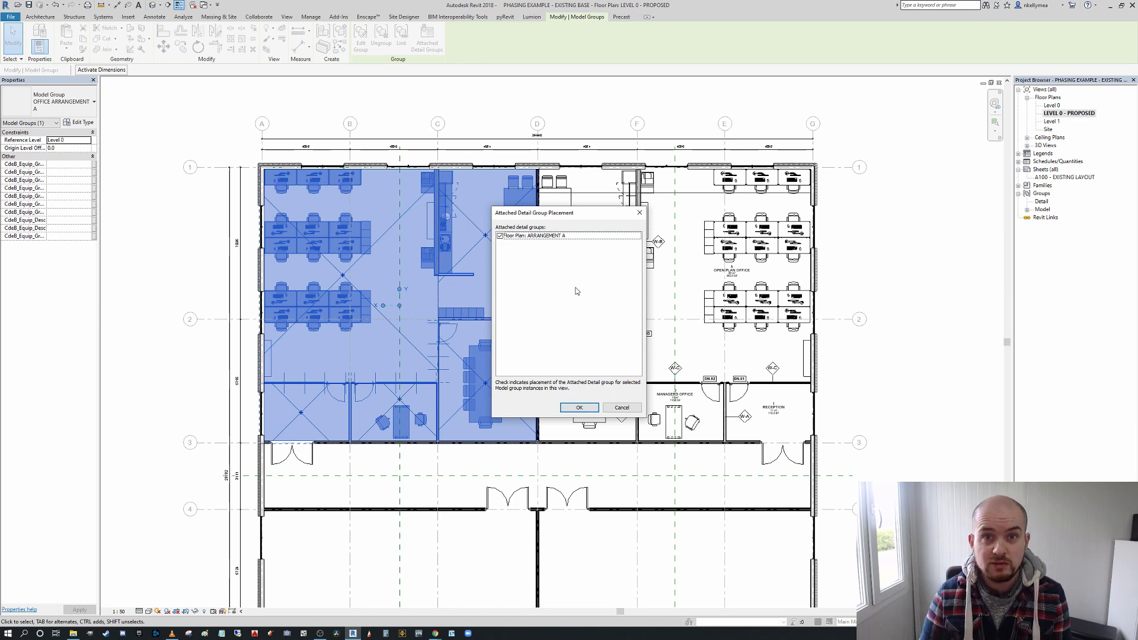
left_click(579, 408)
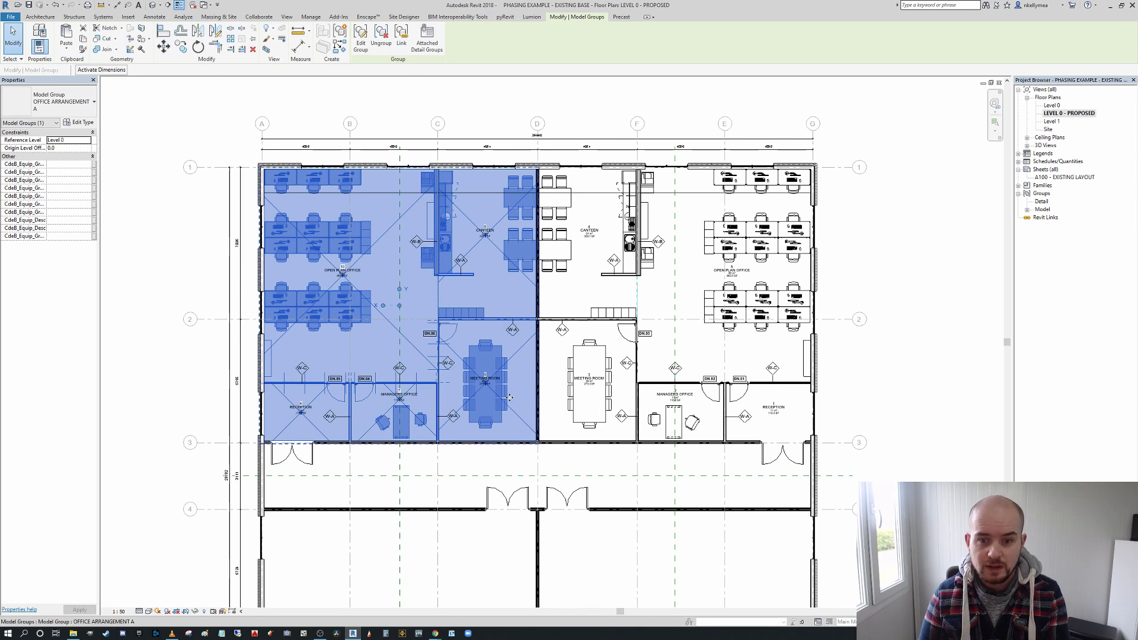
left_click(518, 393)
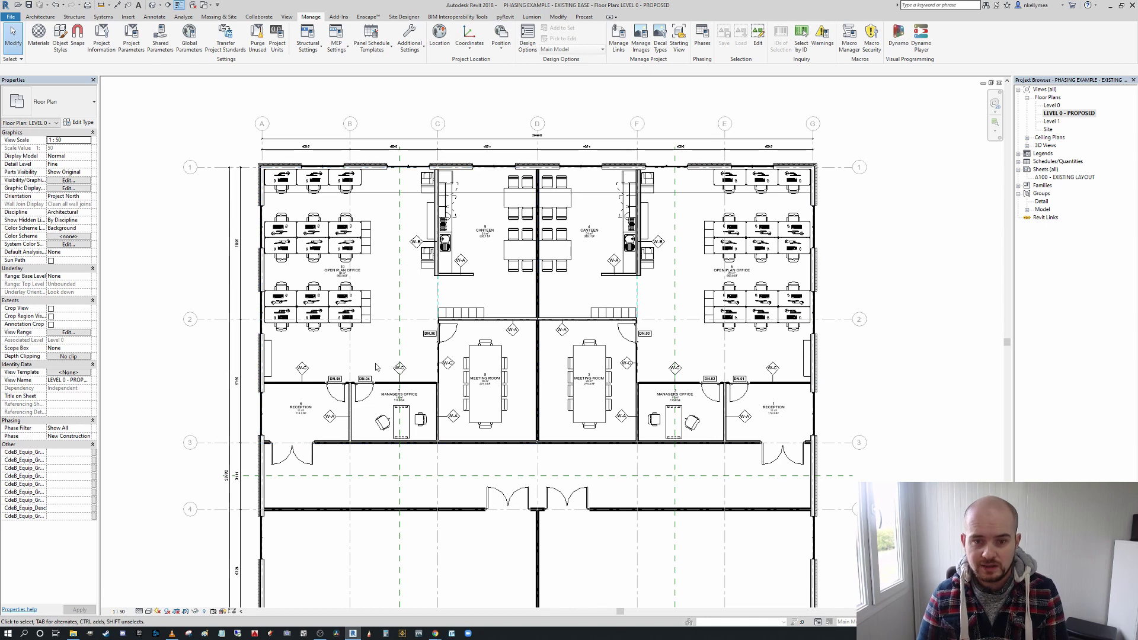
scroll(478, 380, "up", 4)
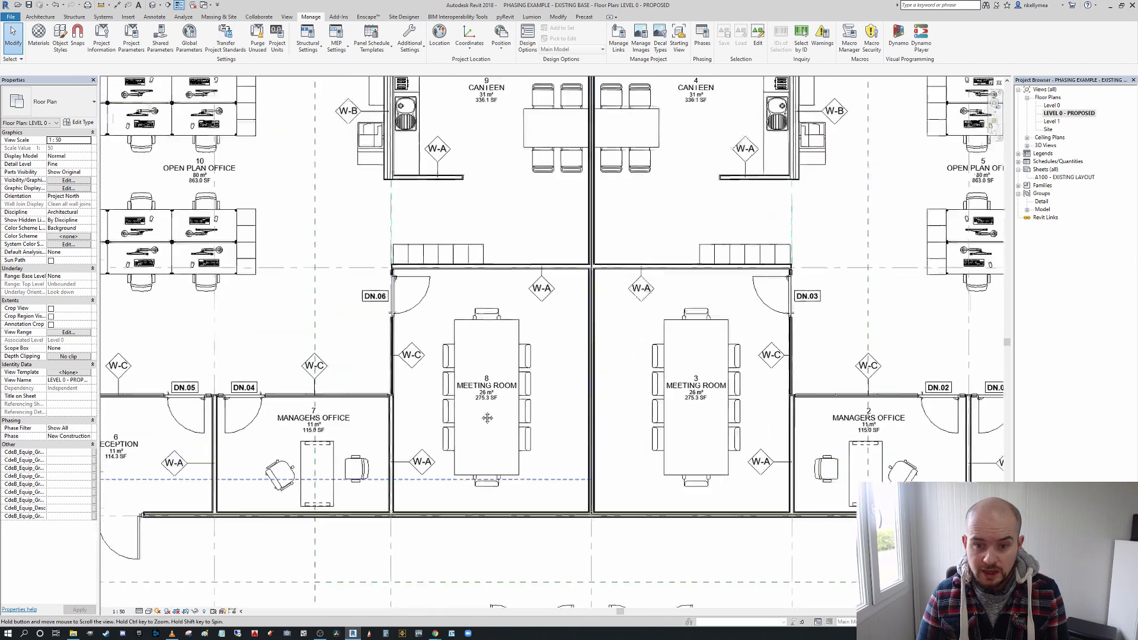
scroll(485, 407, "down", 2)
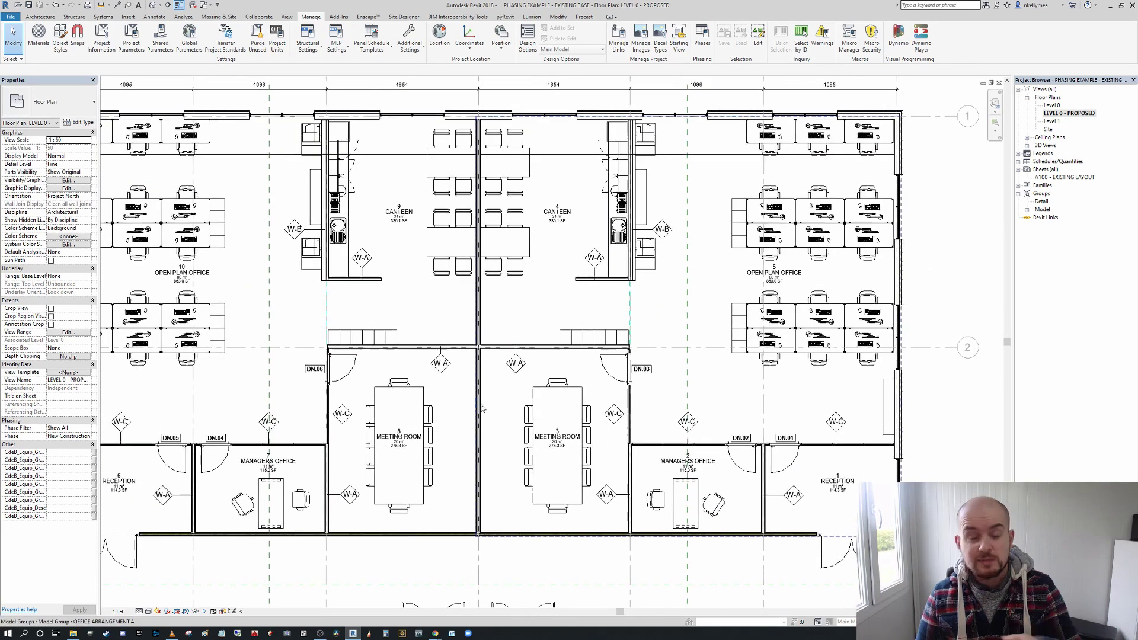
middle_click_drag(528, 414, 549, 372)
scroll(750, 461, "up", 2)
scroll(865, 436, "up", 1)
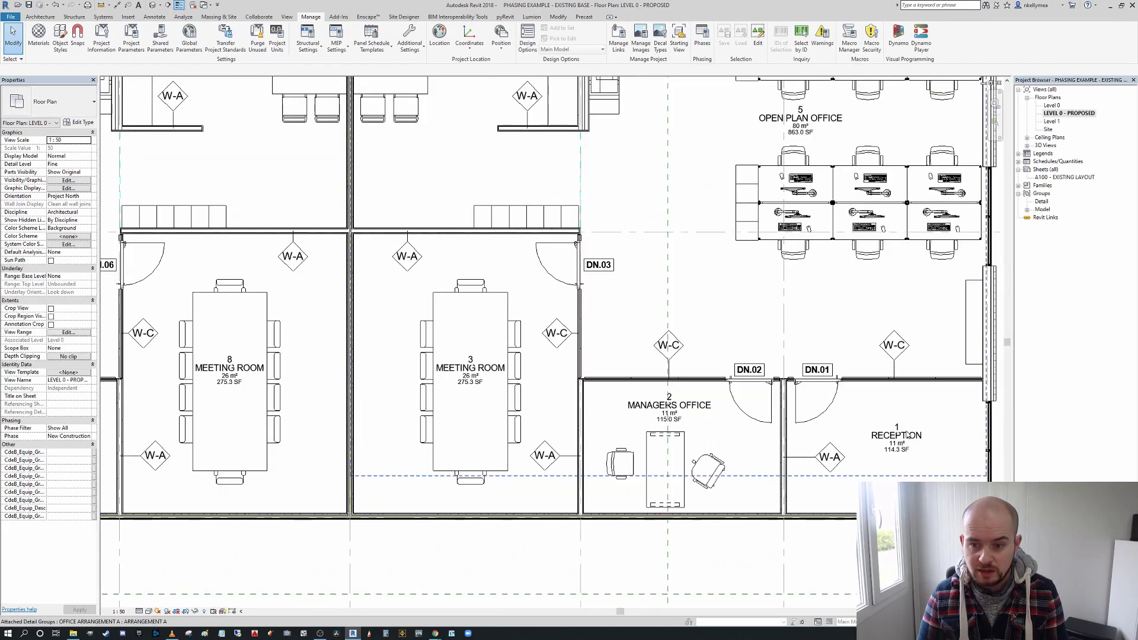
scroll(876, 422, "down", 4)
middle_click_drag(275, 444, 388, 434)
scroll(521, 447, "up", 2)
scroll(416, 406, "down", 1)
scroll(388, 434, "down", 1)
middle_click_drag(516, 419, 486, 417)
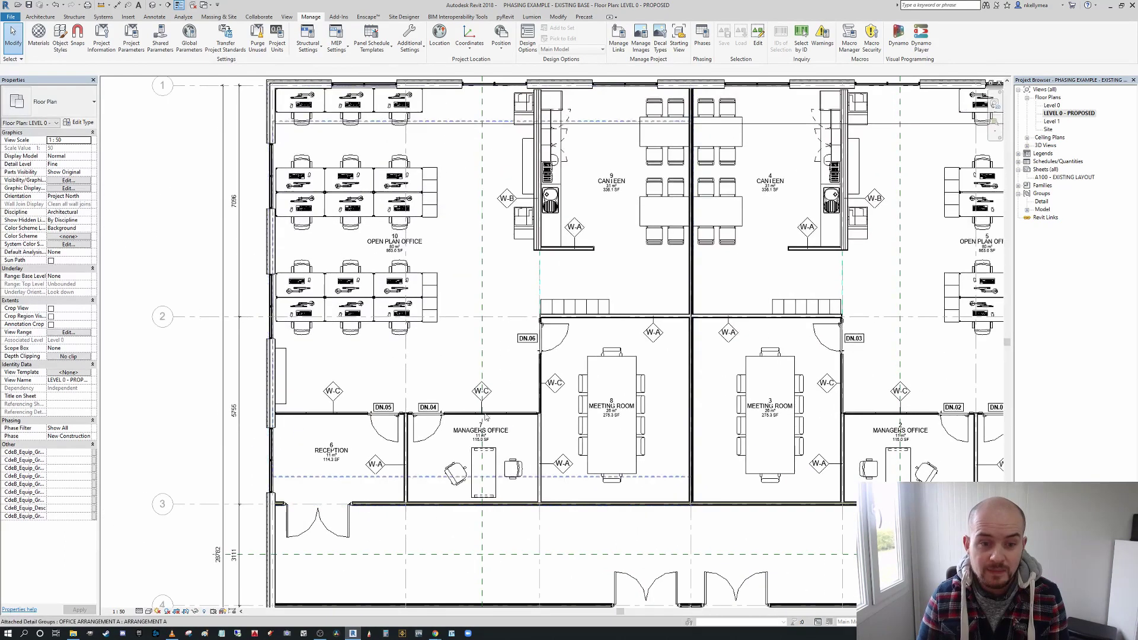
scroll(485, 416, "up", 1)
middle_click_drag(438, 358, 454, 360)
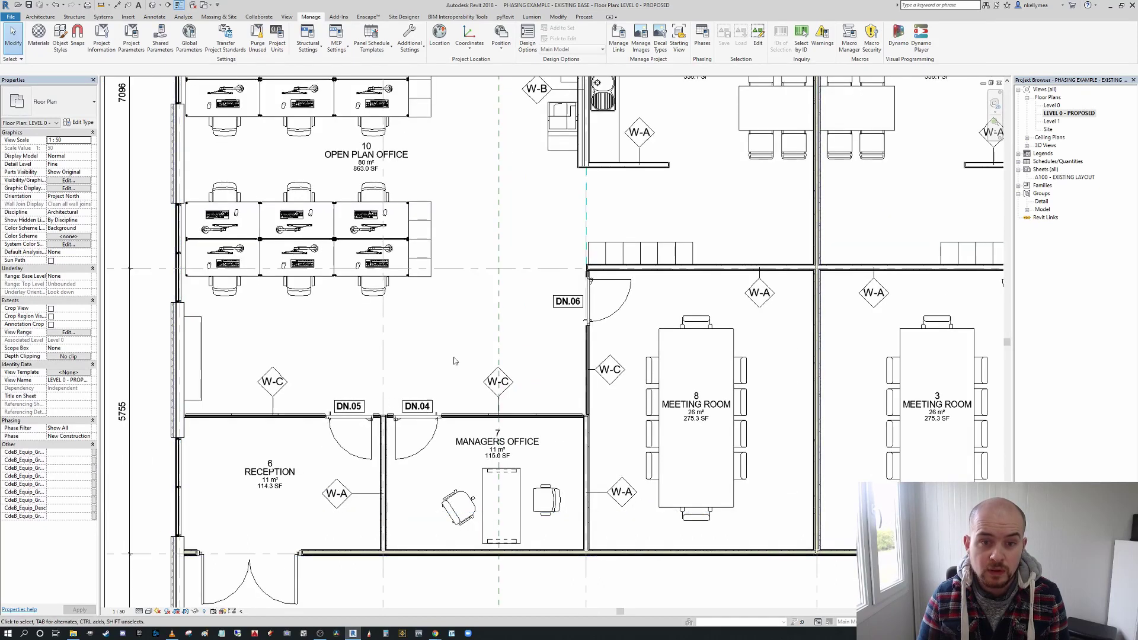
scroll(554, 271, "up", 1)
middle_click_drag(554, 271, 524, 359)
scroll(522, 336, "down", 1)
middle_click_drag(437, 383, 71, 327)
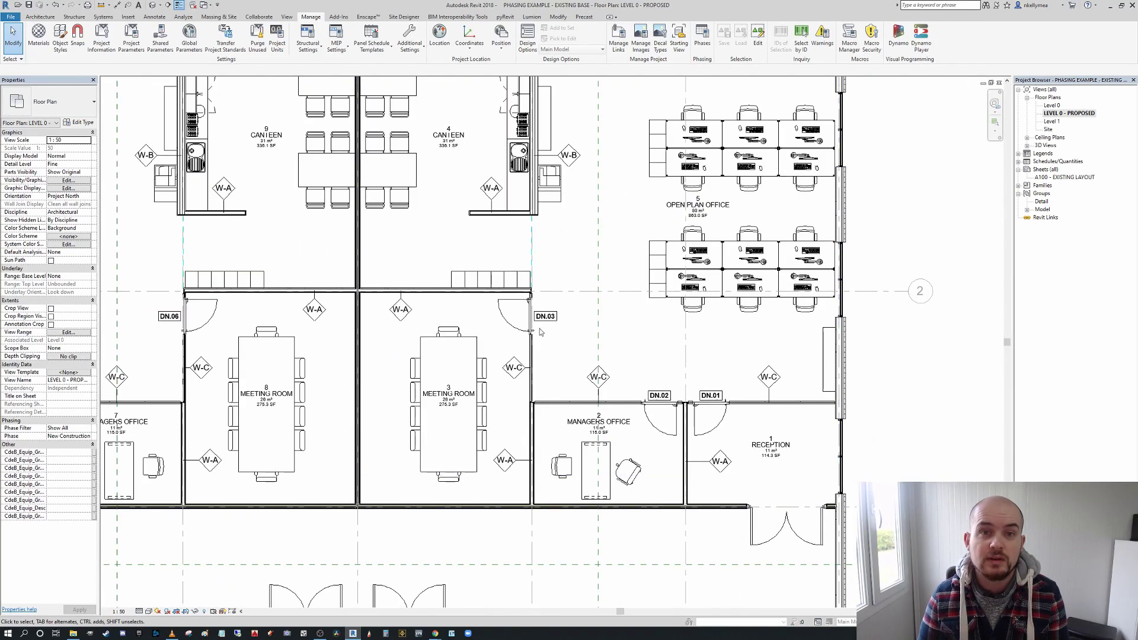
middle_click_drag(546, 329, 638, 344)
scroll(639, 344, "down", 1)
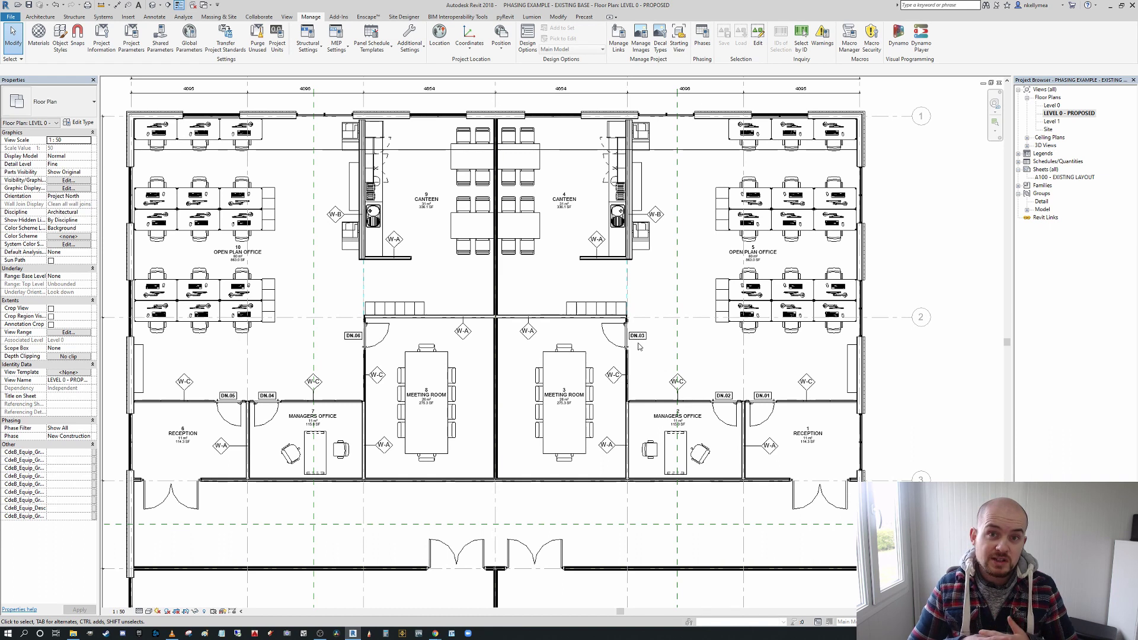
scroll(646, 351, "down", 2)
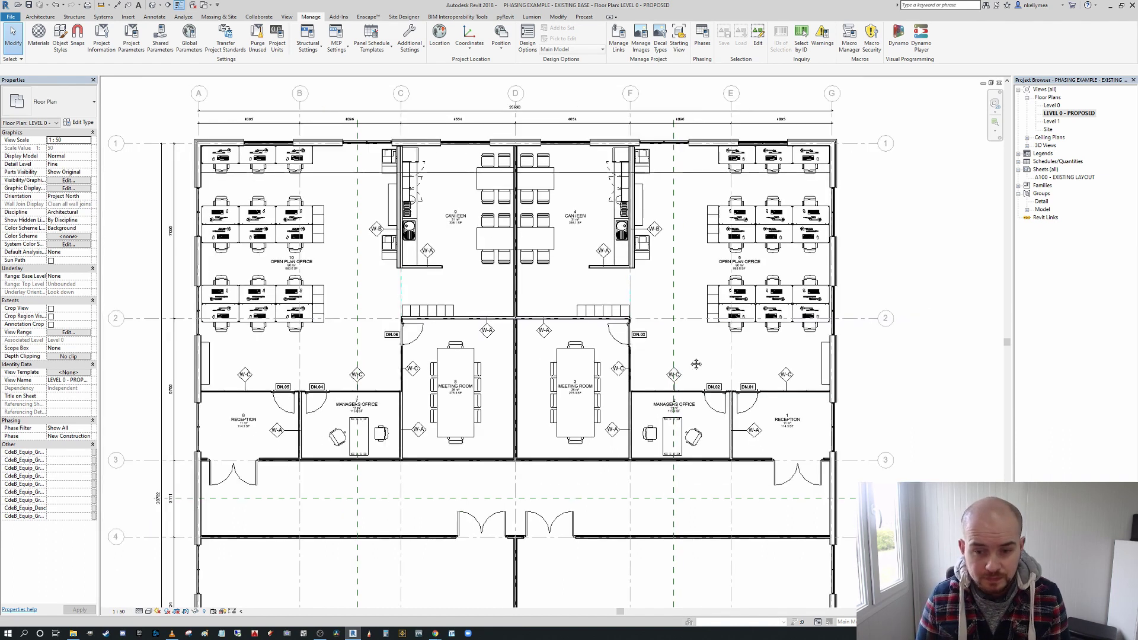
middle_click_drag(623, 371, 620, 383)
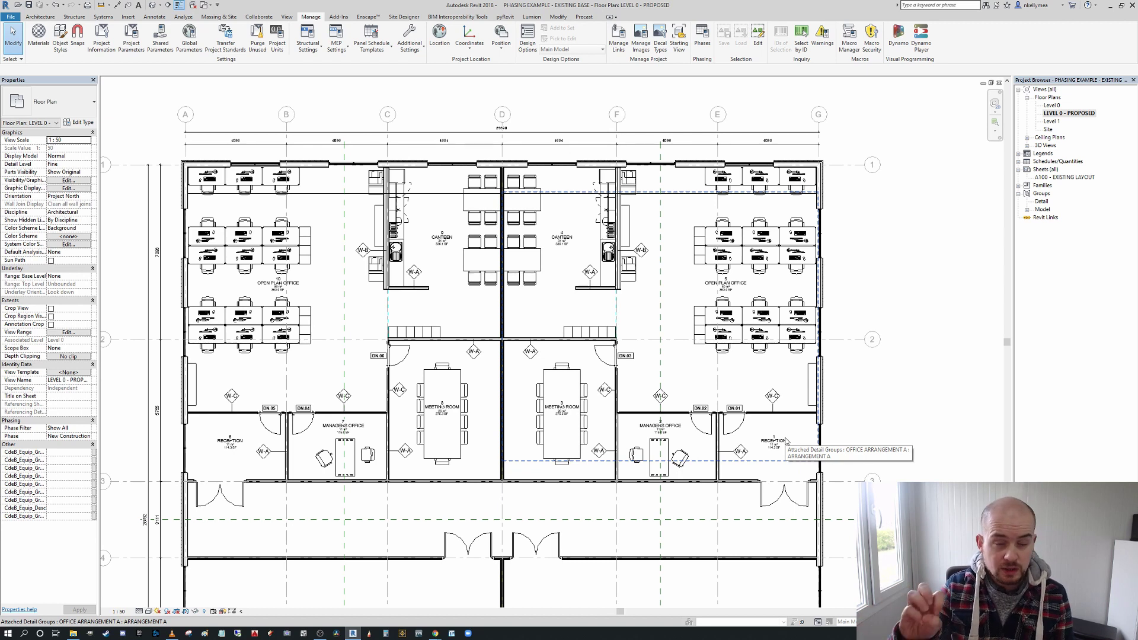
scroll(787, 441, "down", 1)
scroll(783, 450, "up", 4)
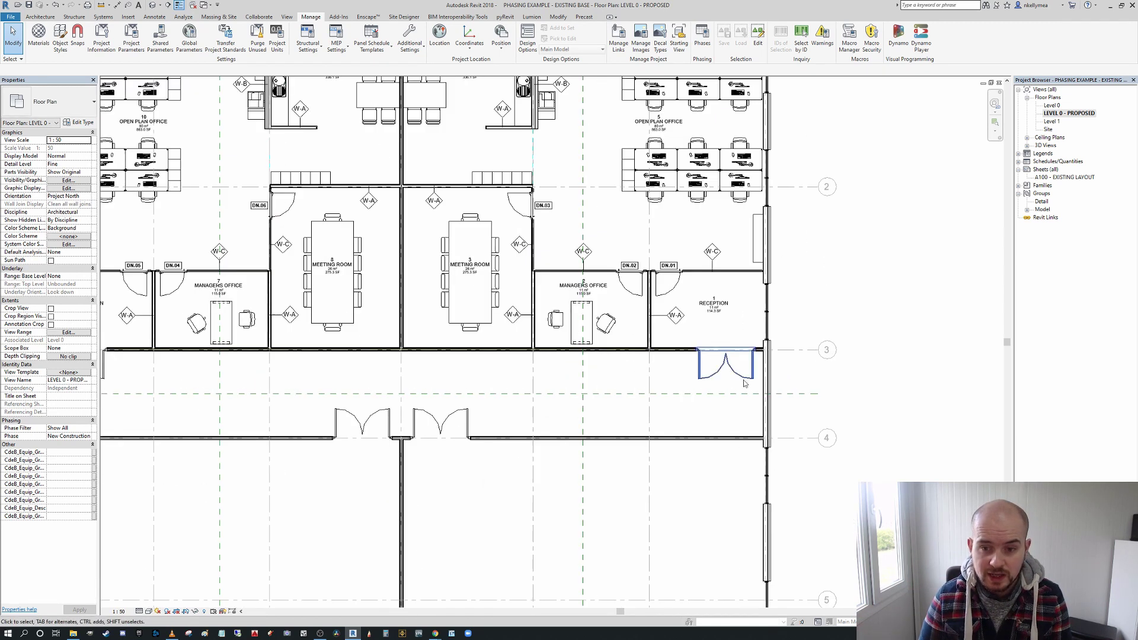
left_click(731, 372)
middle_click_drag(620, 378, 728, 371)
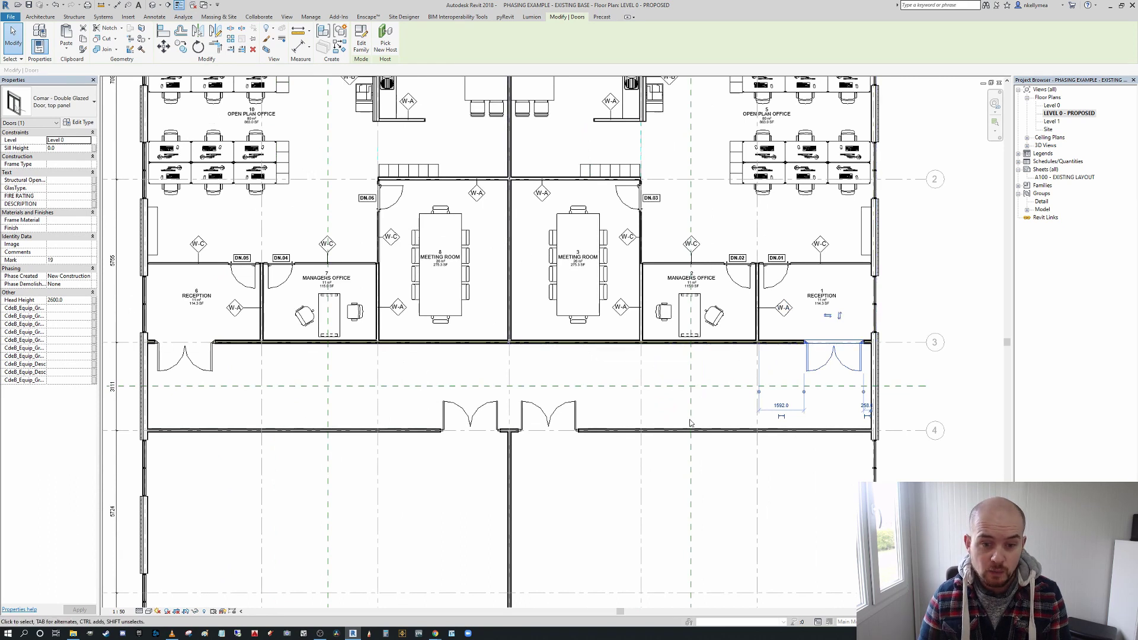
scroll(795, 436, "down", 2)
middle_click_drag(701, 407, 735, 449)
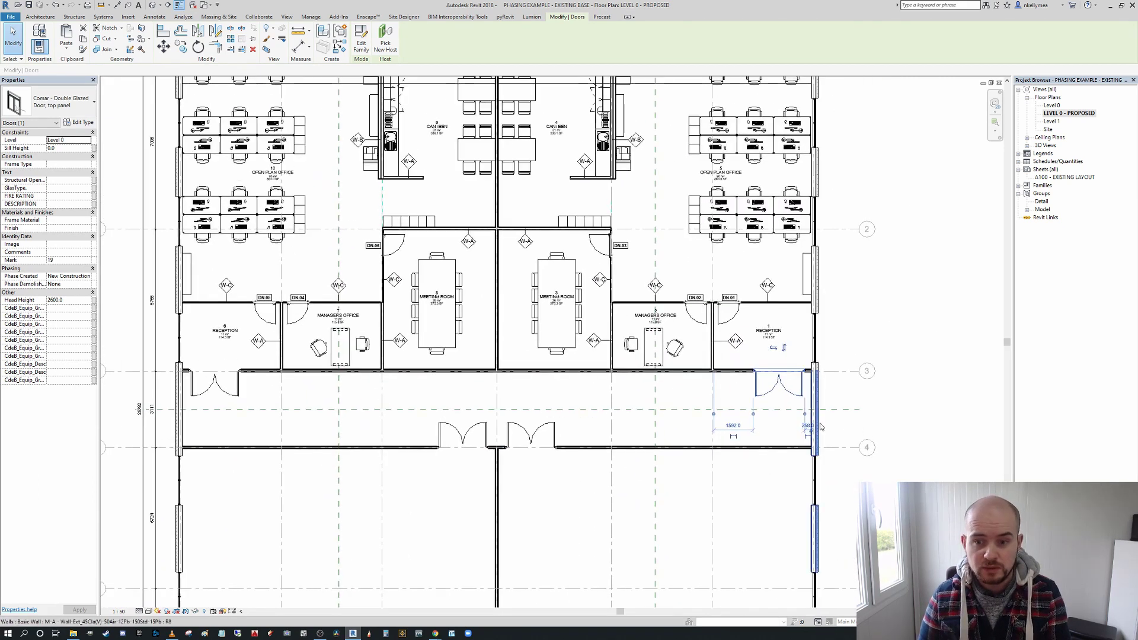
key("Escape")
scroll(753, 391, "up", 2)
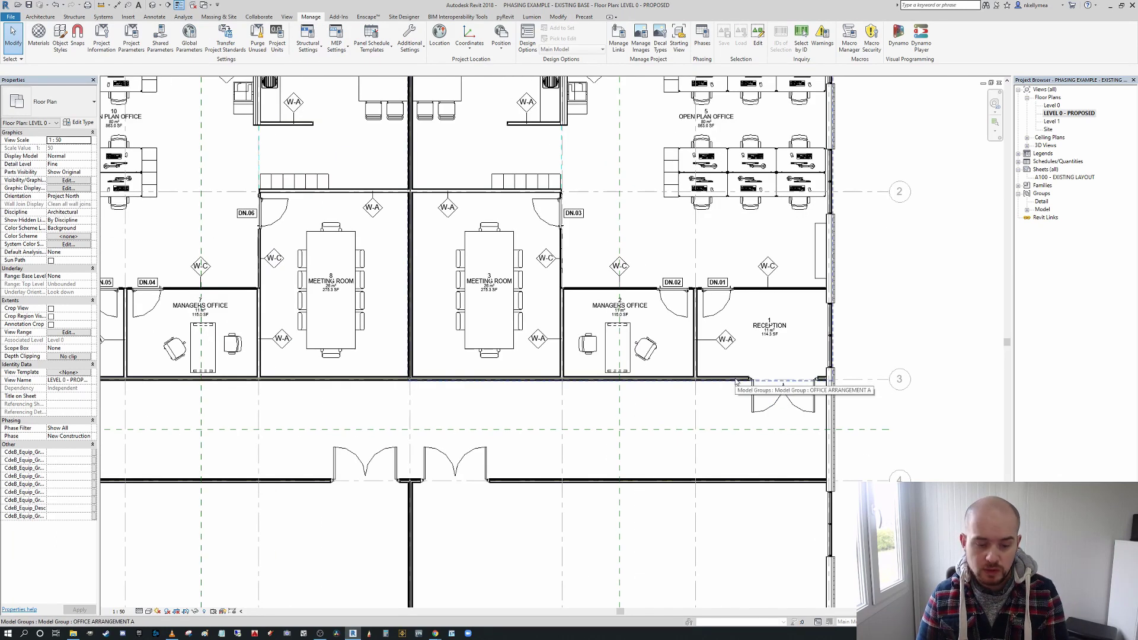
left_click(736, 379)
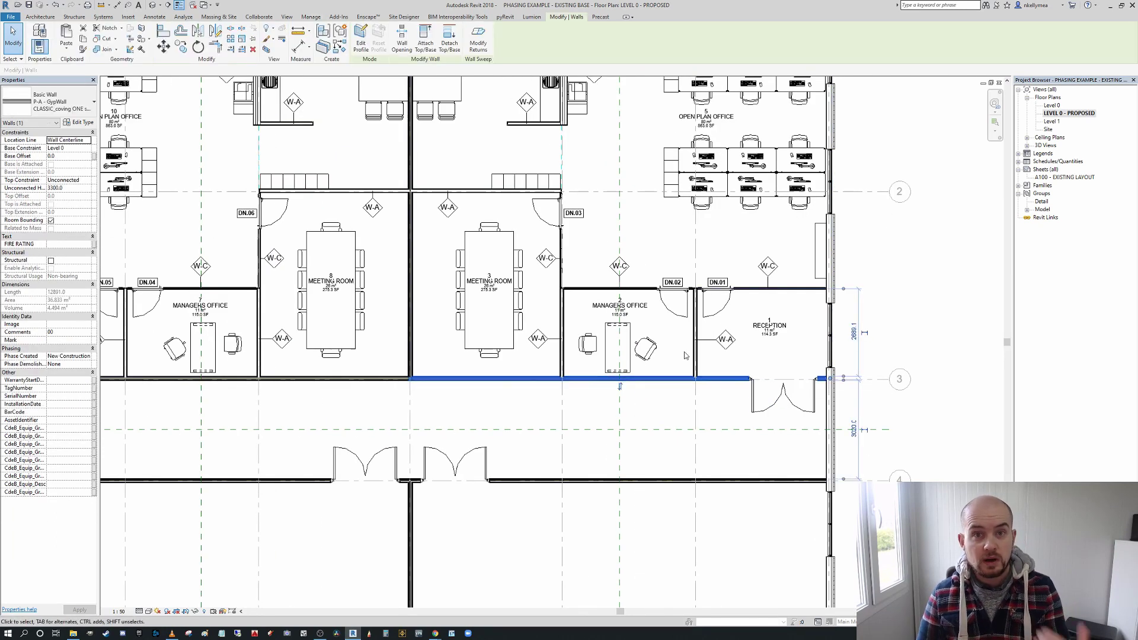
scroll(777, 396, "up", 2)
key("Escape")
scroll(777, 396, "down", 4)
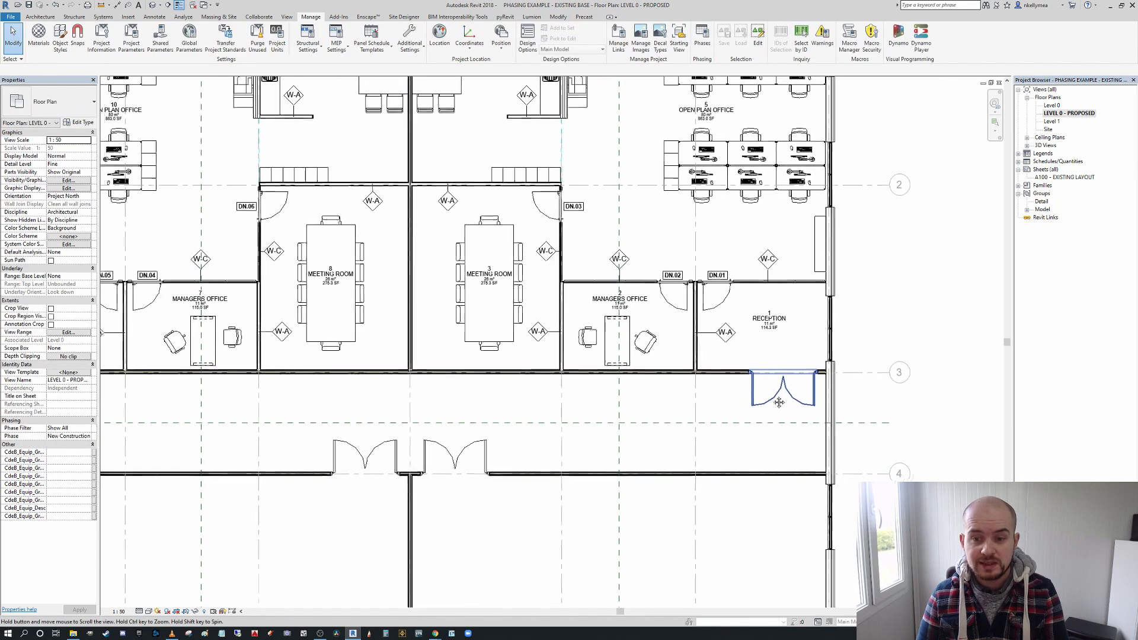
middle_click_drag(778, 395, 793, 429)
scroll(711, 365, "down", 1)
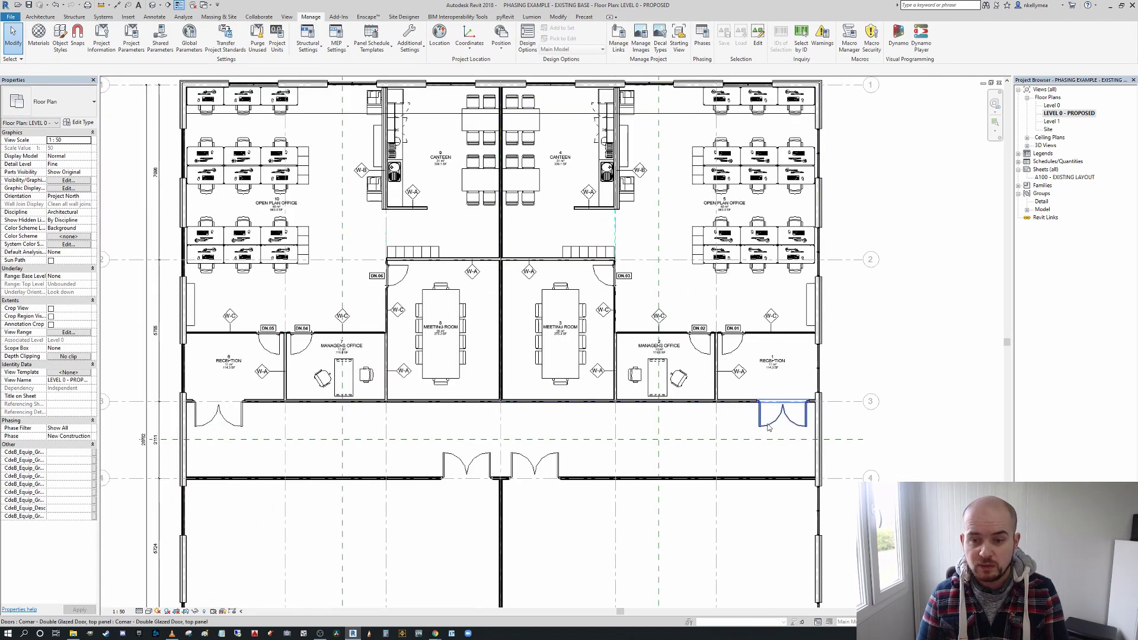
left_click(777, 419)
scroll(778, 416, "up", 2)
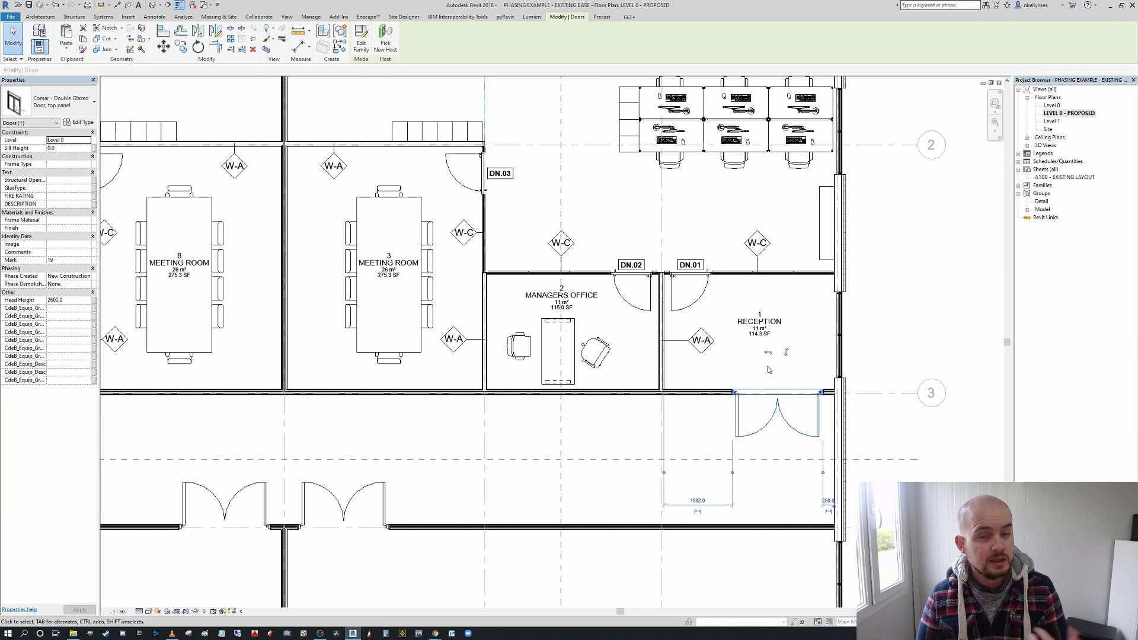
scroll(764, 379, "down", 5)
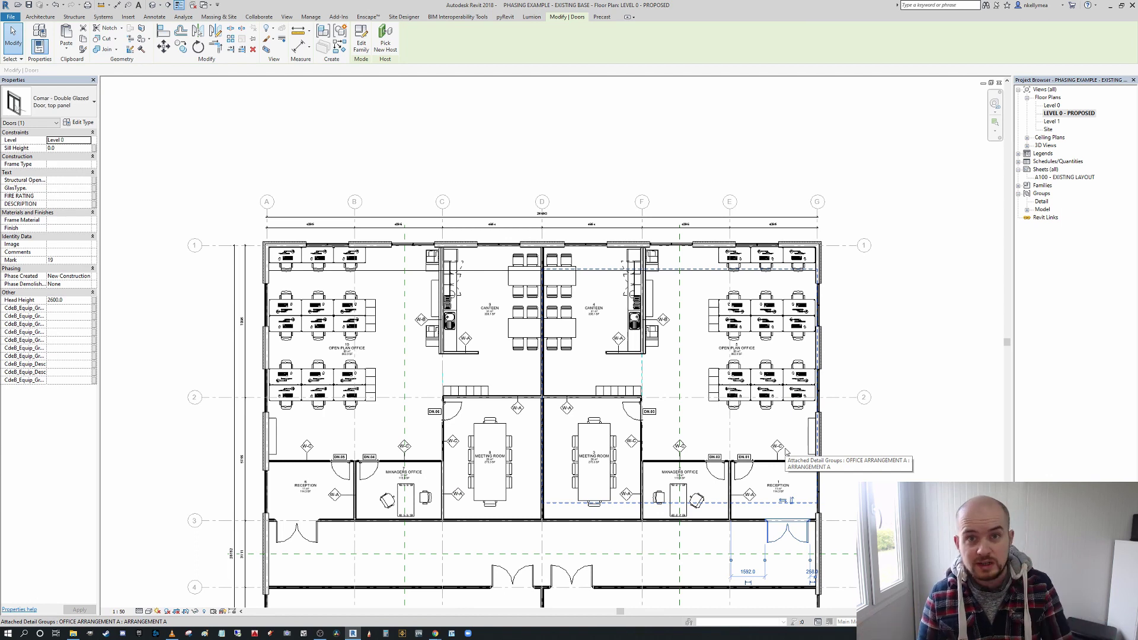
scroll(765, 368, "down", 2)
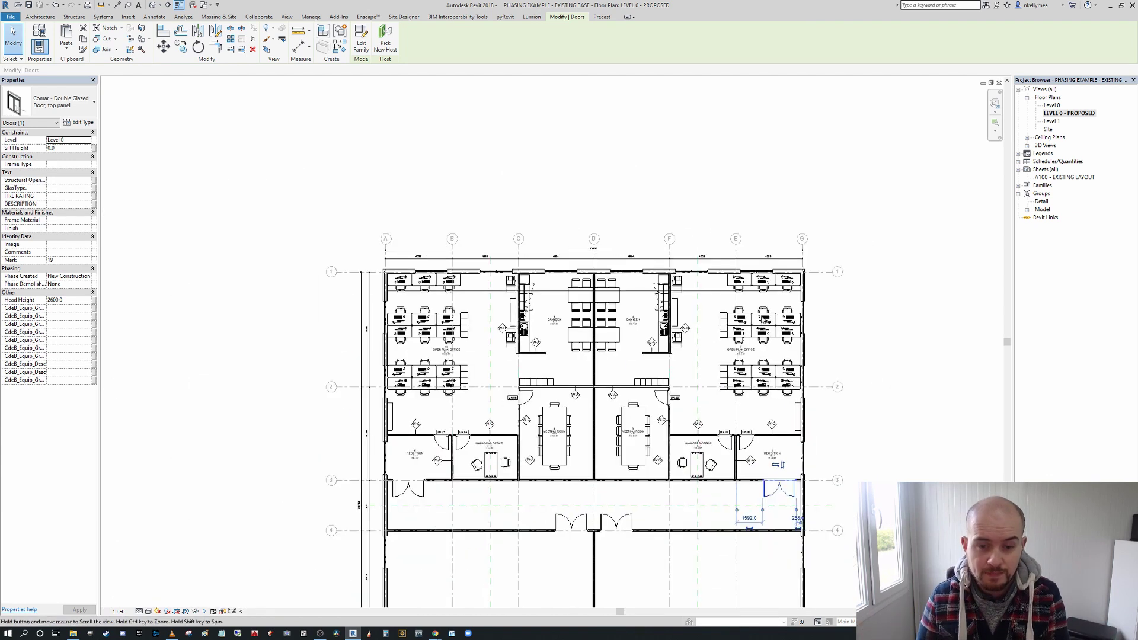
middle_click_drag(794, 435, 797, 395)
scroll(806, 396, "up", 1)
left_click(821, 396)
scroll(815, 394, "up", 1)
Pan across the plan and select the right-hand OFFICE ARRANGEMENT A model group.
middle_click_drag(706, 386, 714, 401)
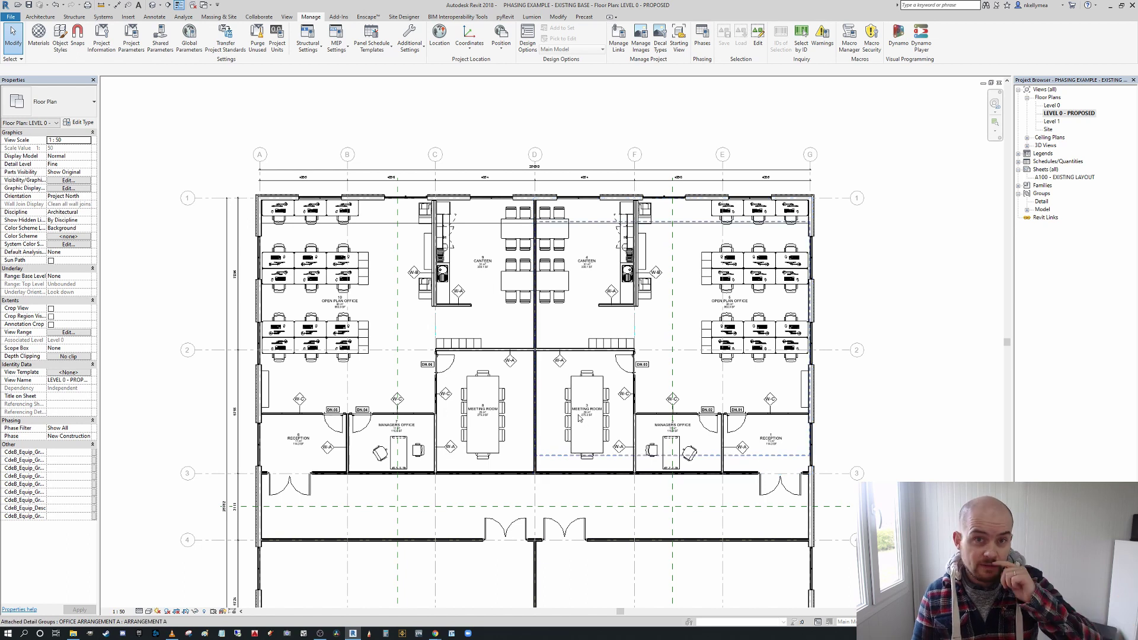
middle_click_drag(578, 415, 650, 328)
scroll(649, 327, "up", 1)
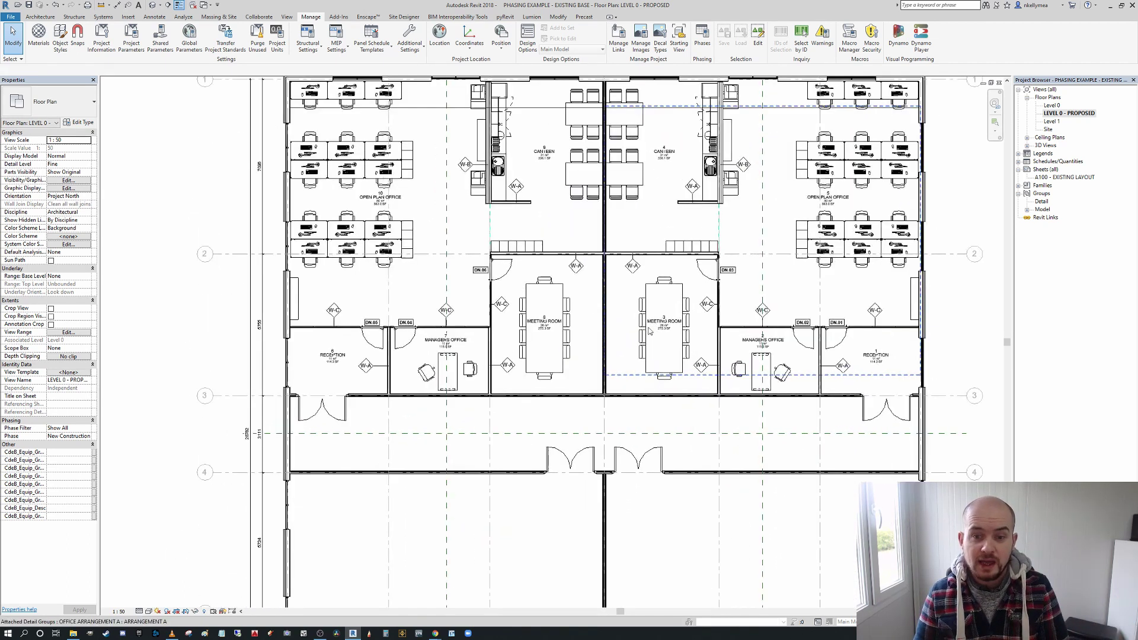
scroll(649, 328, "up", 1)
middle_click_drag(742, 346, 586, 378)
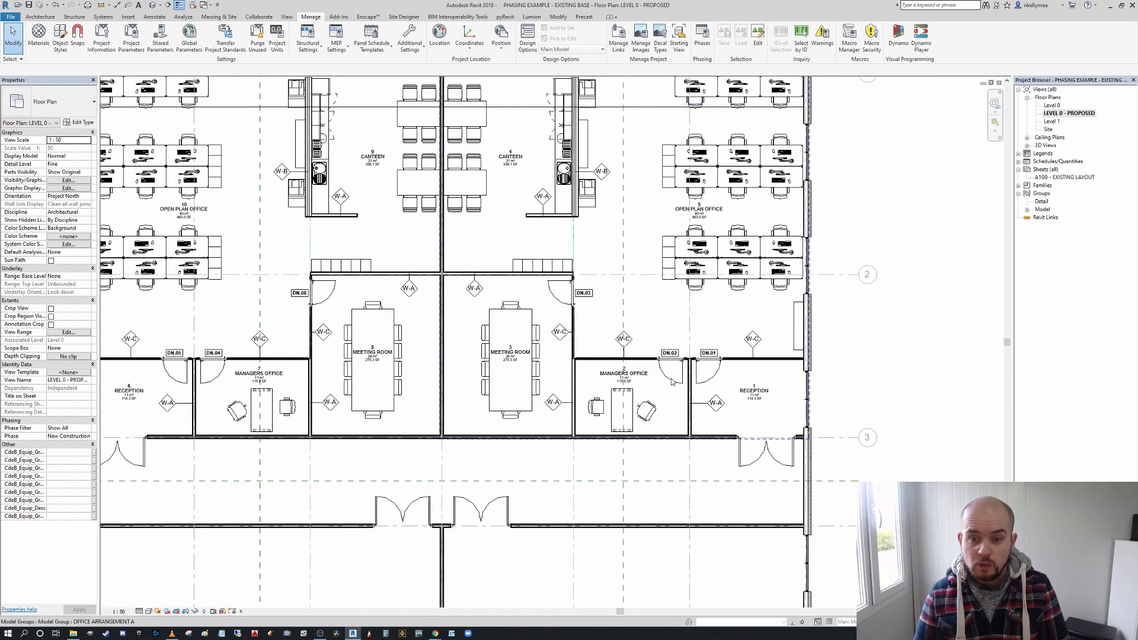
middle_click_drag(672, 381, 716, 448)
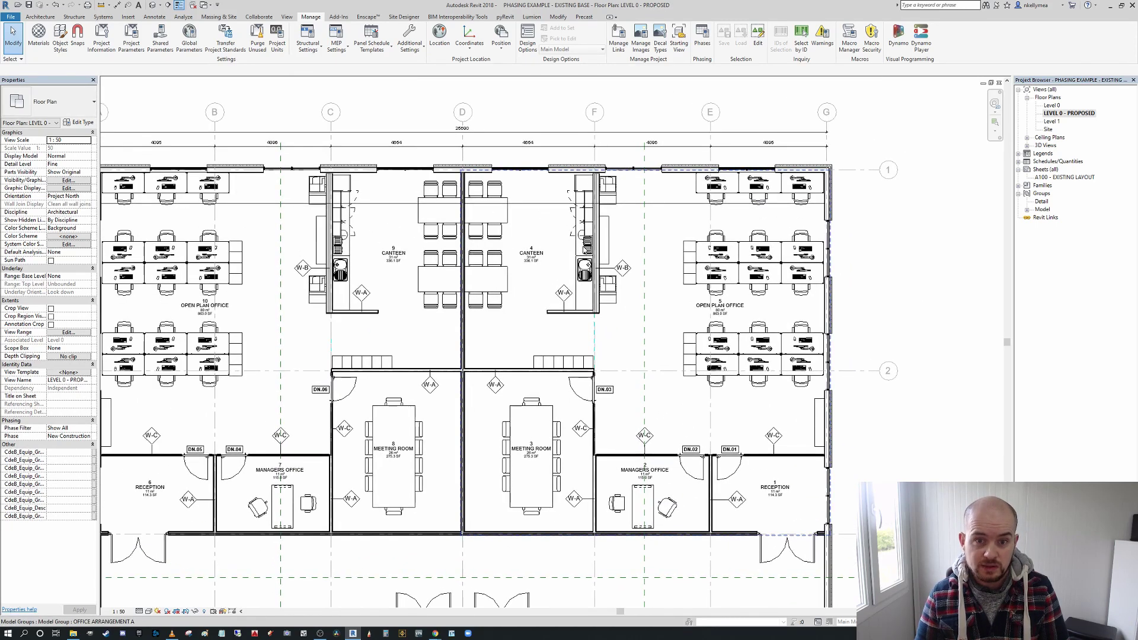
middle_click_drag(604, 252, 647, 293)
left_click(665, 265)
scroll(665, 293, "up", 2)
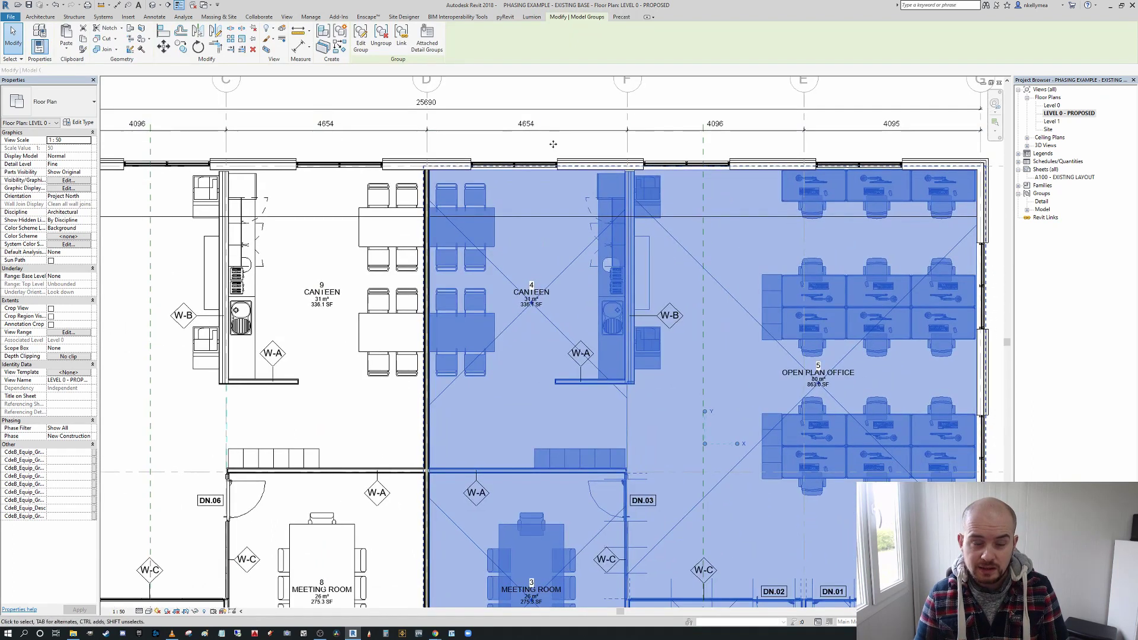
In group edit, move the right canteen's kitchen counter elements from the wall end to the snapped midpoint.
left_click(359, 37)
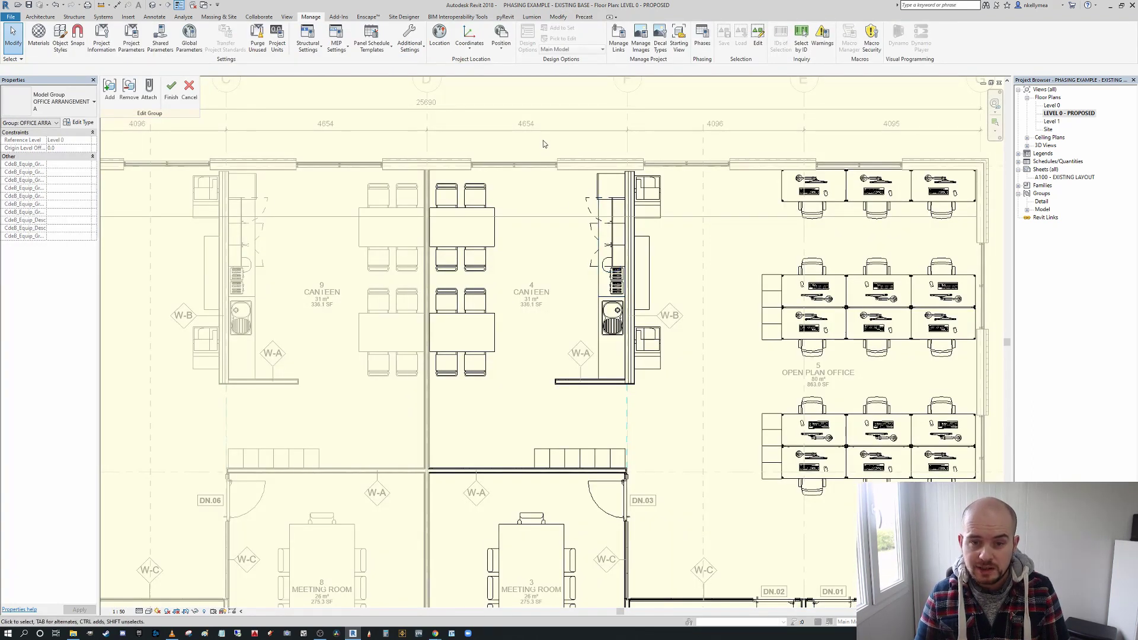
left_click_drag(543, 140, 724, 424)
scroll(613, 362, "up", 2)
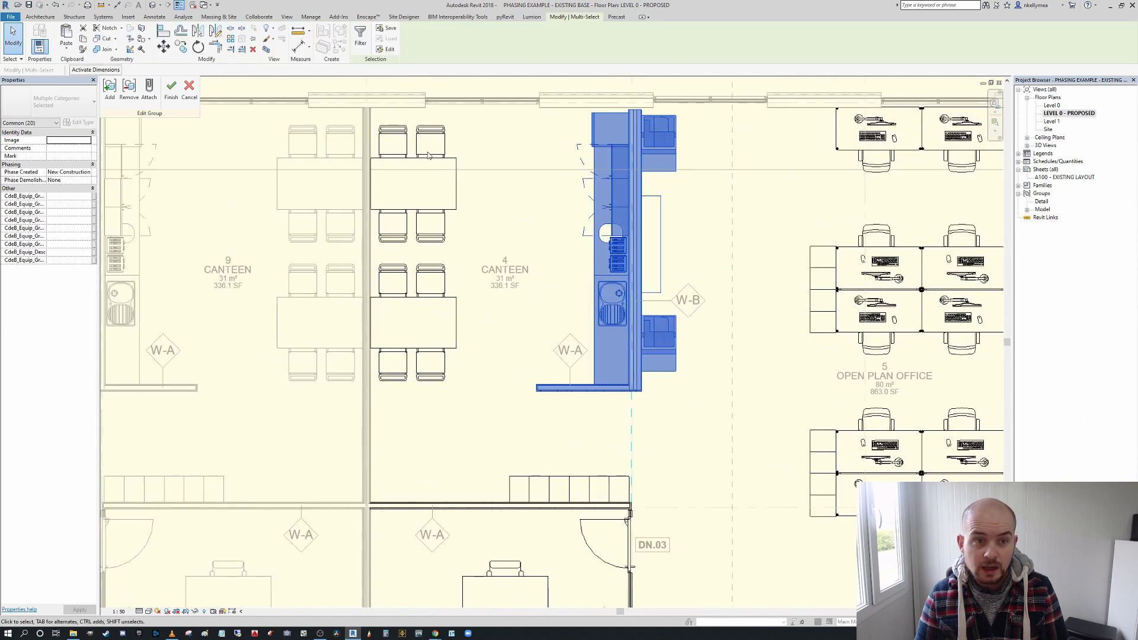
left_click(162, 48)
scroll(622, 409, "up", 3)
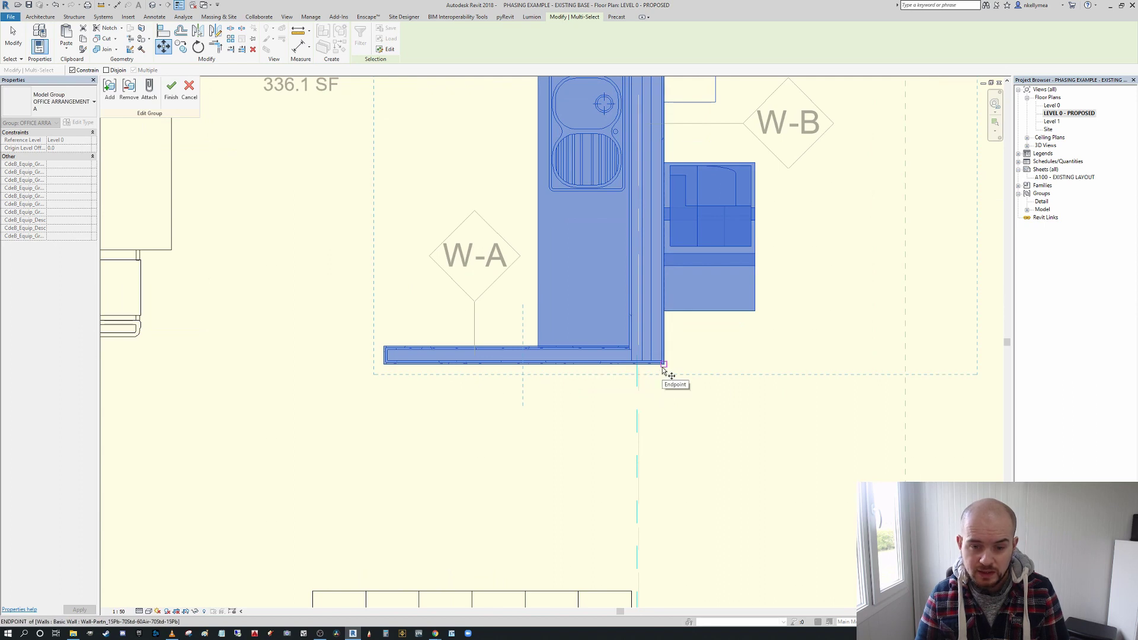
left_click(663, 367)
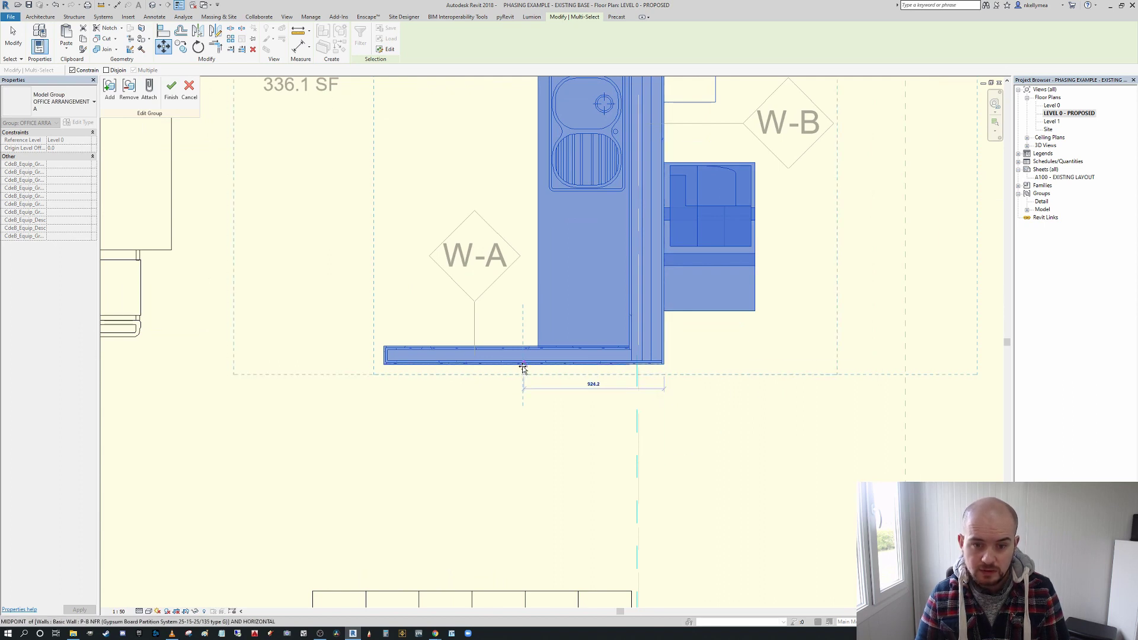
left_click(522, 367)
Select the room separation line and the counter's bottom wall, then finish the group edit.
scroll(539, 382, "down", 4)
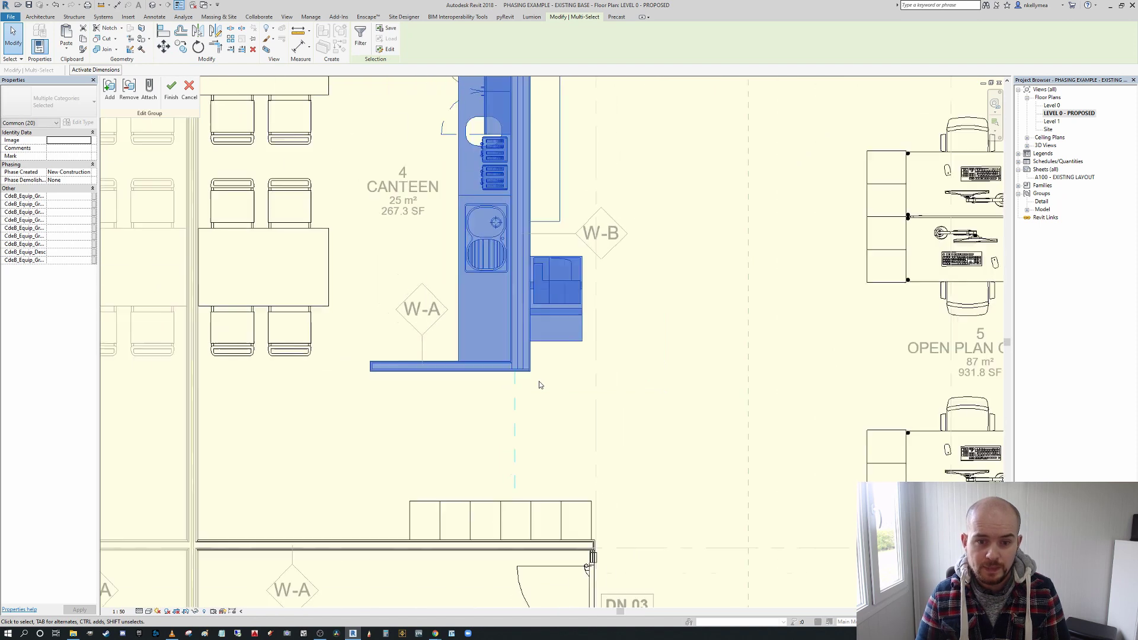
scroll(567, 460, "up", 2)
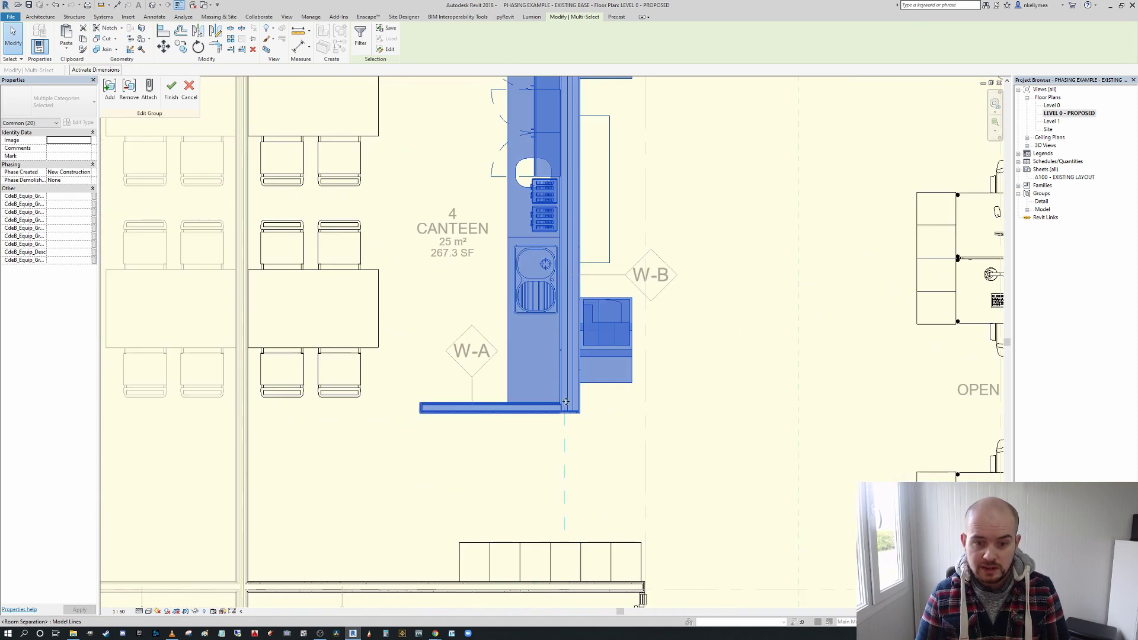
left_click(566, 451)
scroll(582, 444, "down", 3)
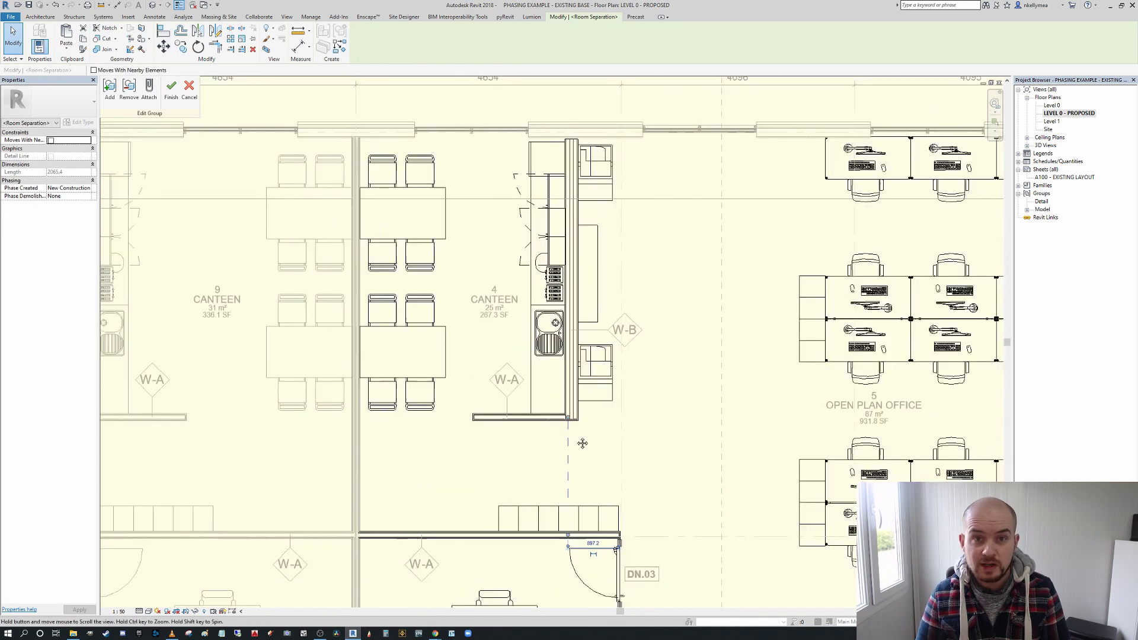
scroll(582, 447, "up", 2)
scroll(606, 442, "down", 2)
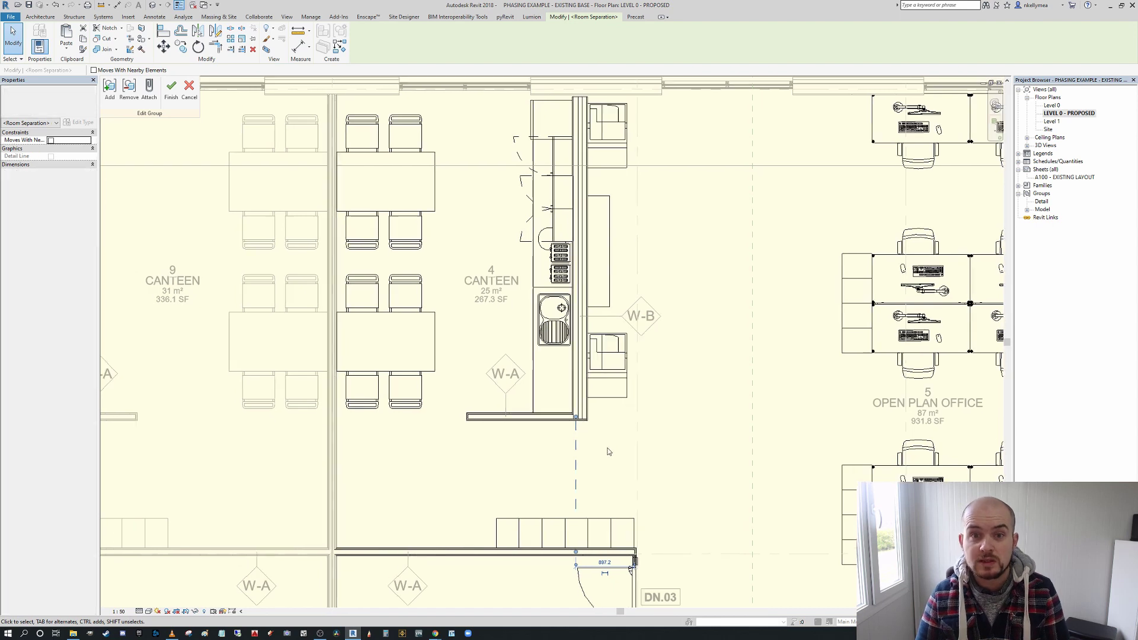
middle_click_drag(580, 400, 590, 389)
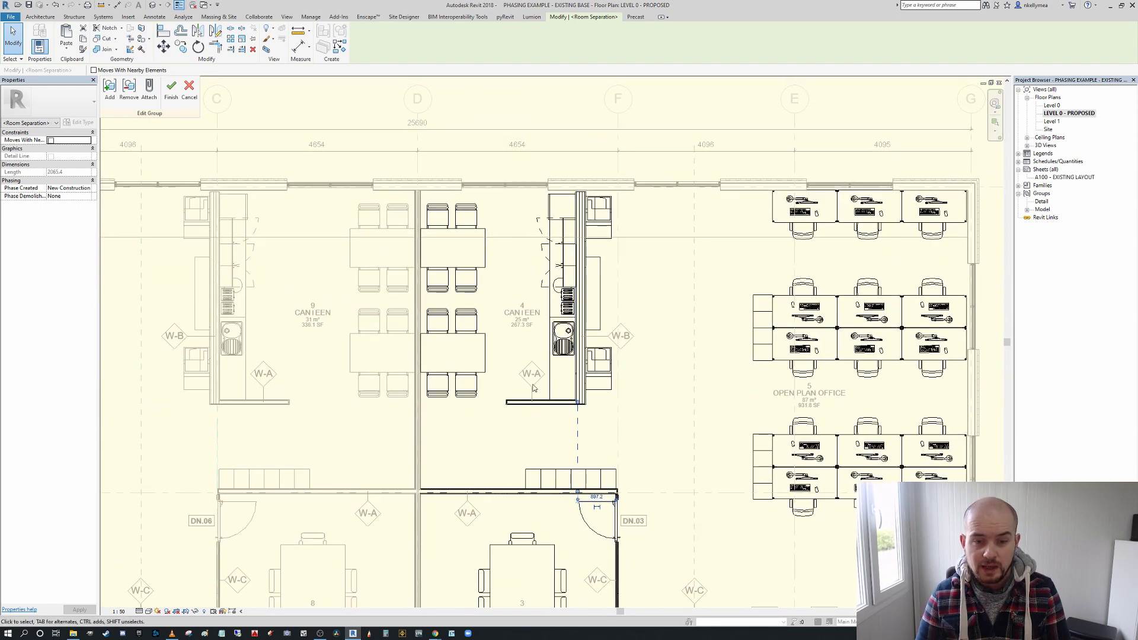
scroll(545, 410, "up", 2)
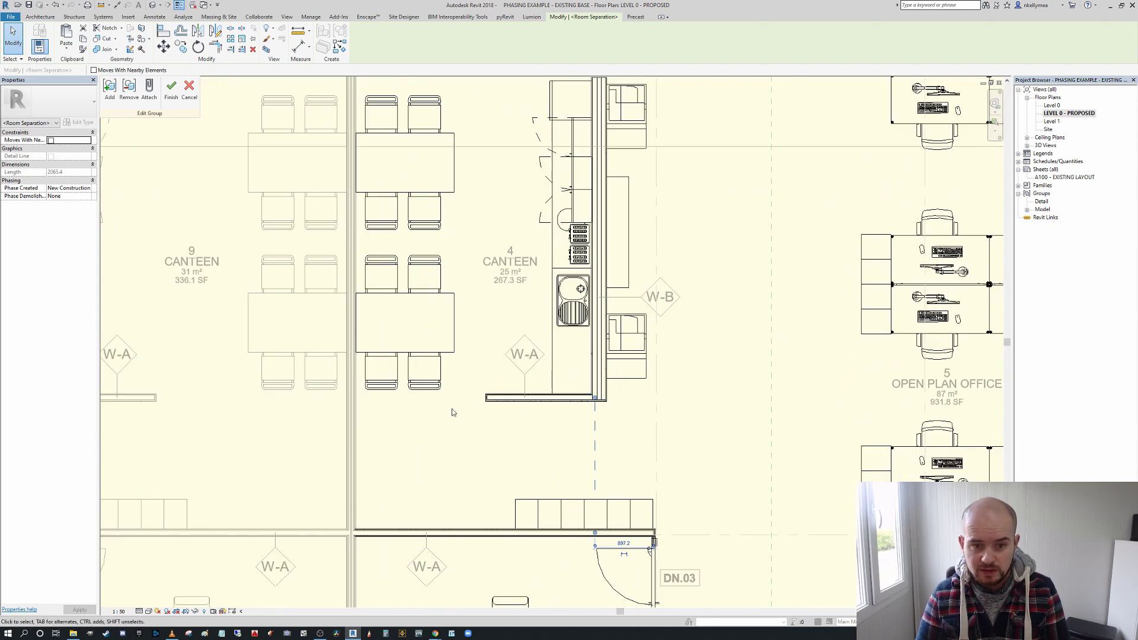
left_click(497, 397)
scroll(496, 403, "up", 2)
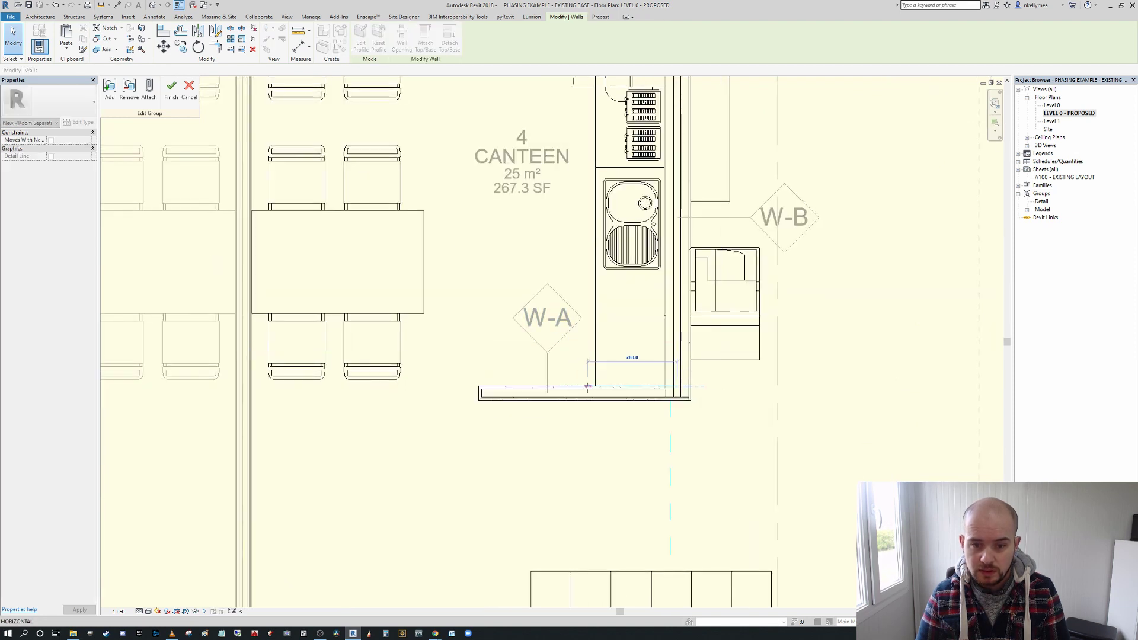
scroll(546, 404, "down", 3)
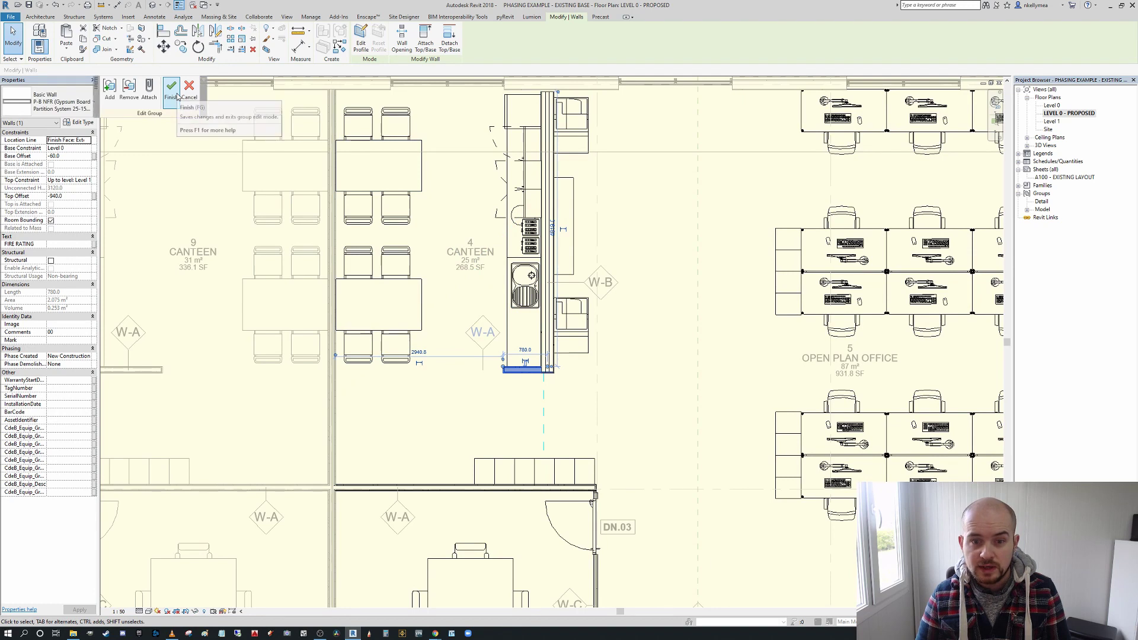
scroll(635, 253, "down", 5)
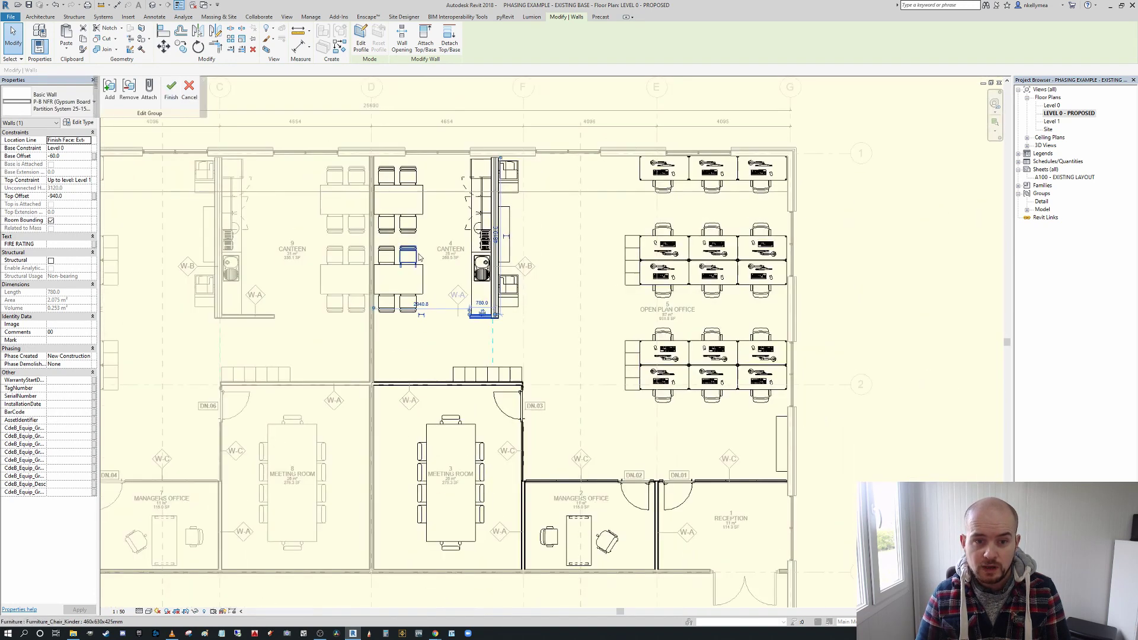
mouse_move(613, 259)
middle_mouse_down()
mouse_move(635, 253)
mouse_move(613, 258)
middle_mouse_up()
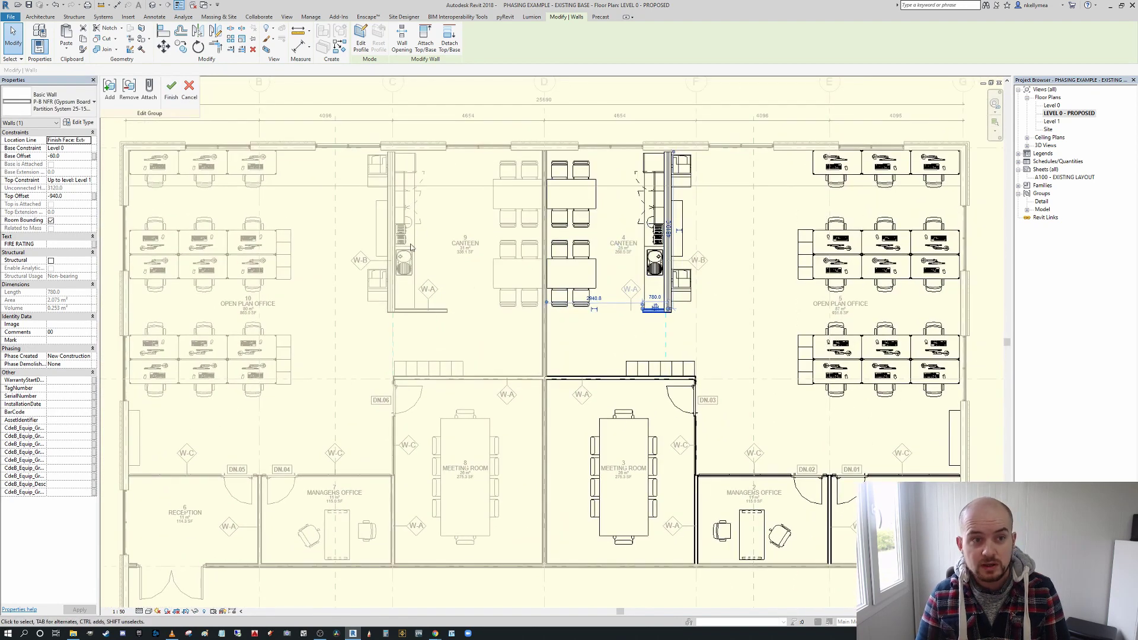
left_click(170, 91)
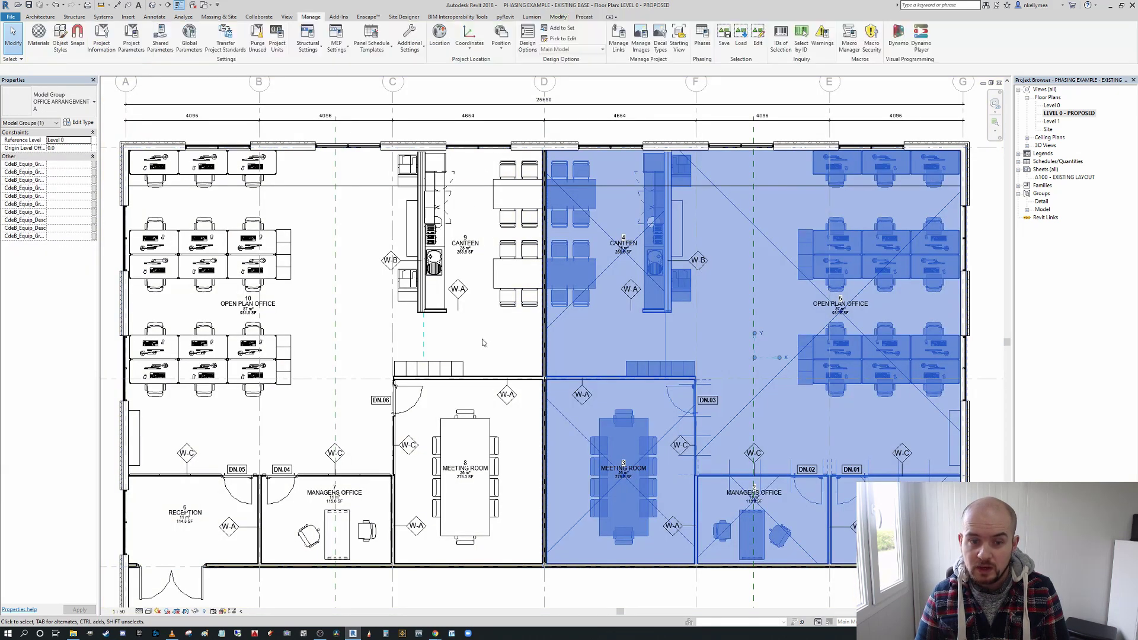
Select the right canteen's attached detail group.
left_click(483, 343)
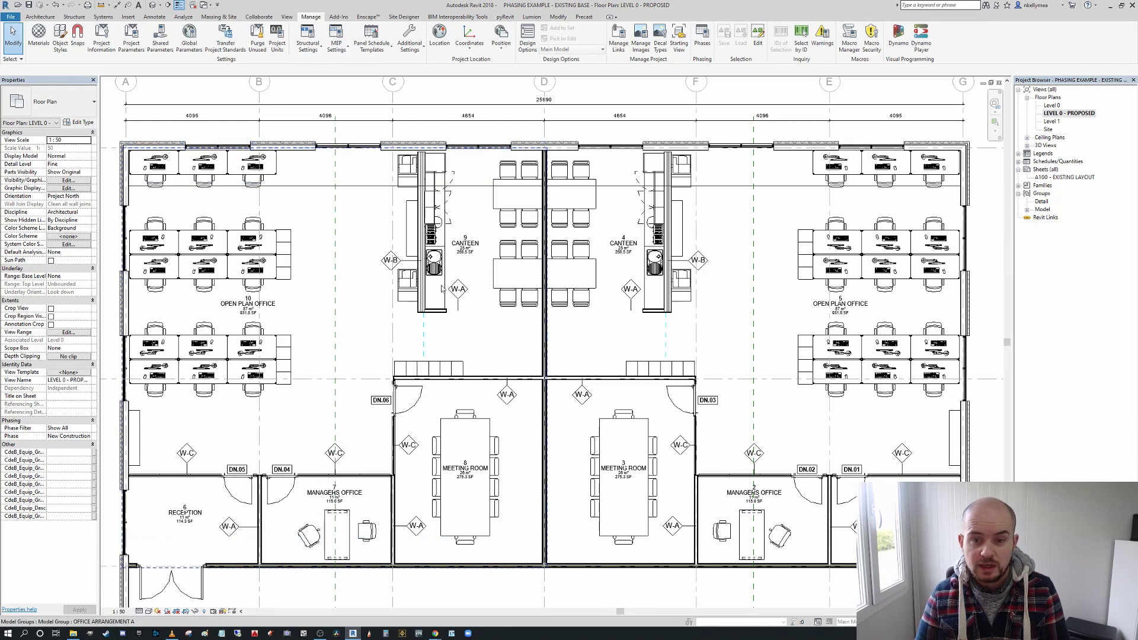
scroll(628, 300, "up", 1)
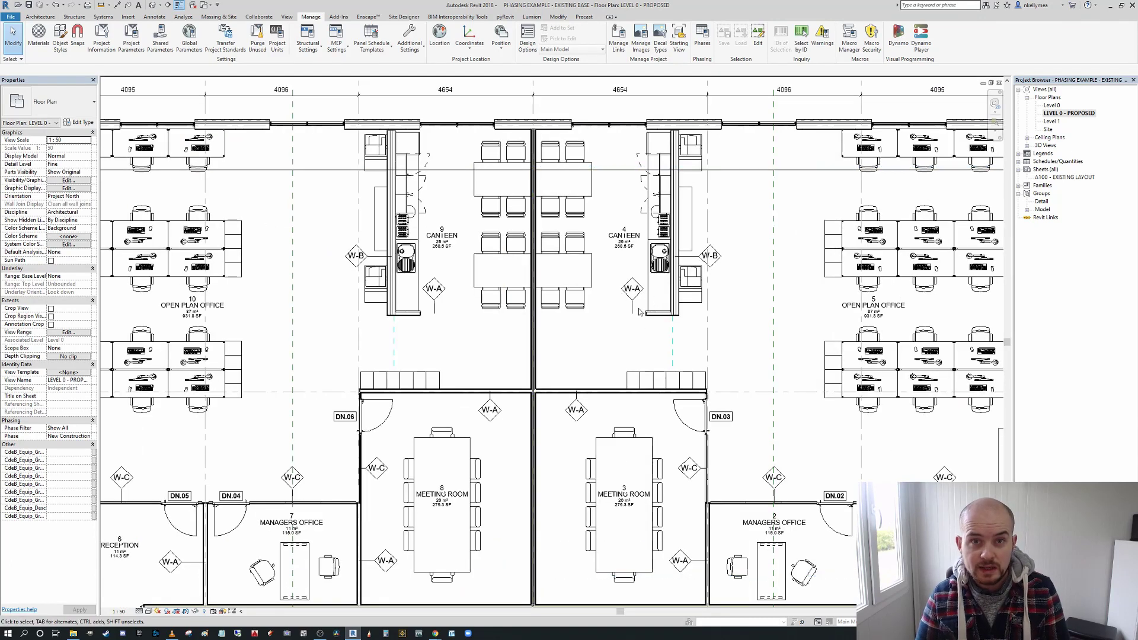
middle_click_drag(606, 330, 603, 304)
middle_click_drag(647, 260, 490, 267)
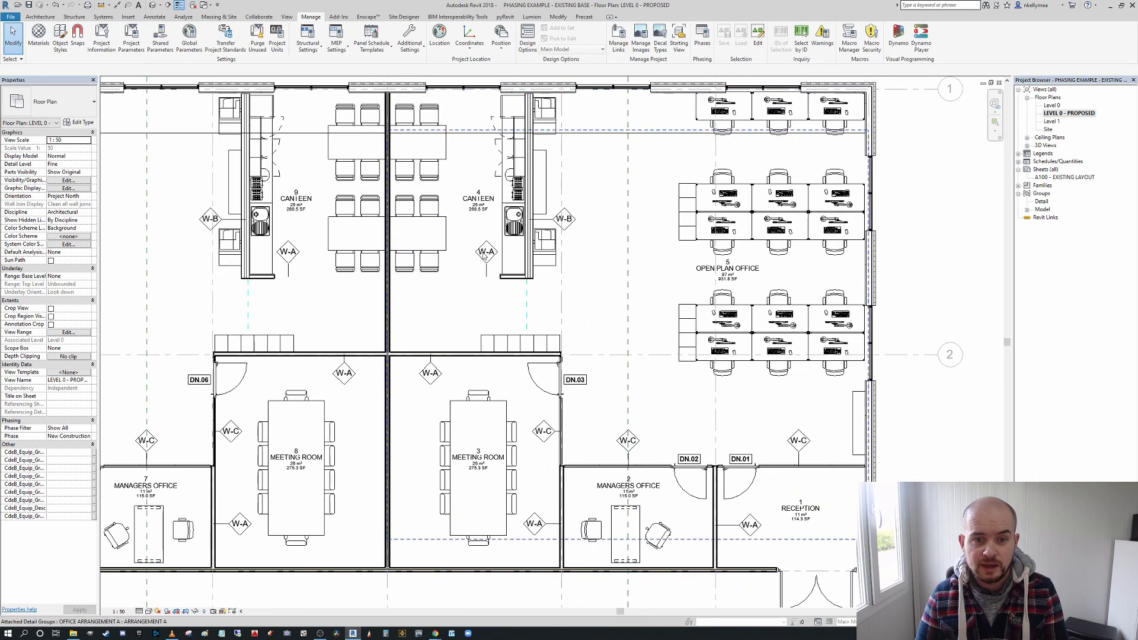
left_click(491, 268)
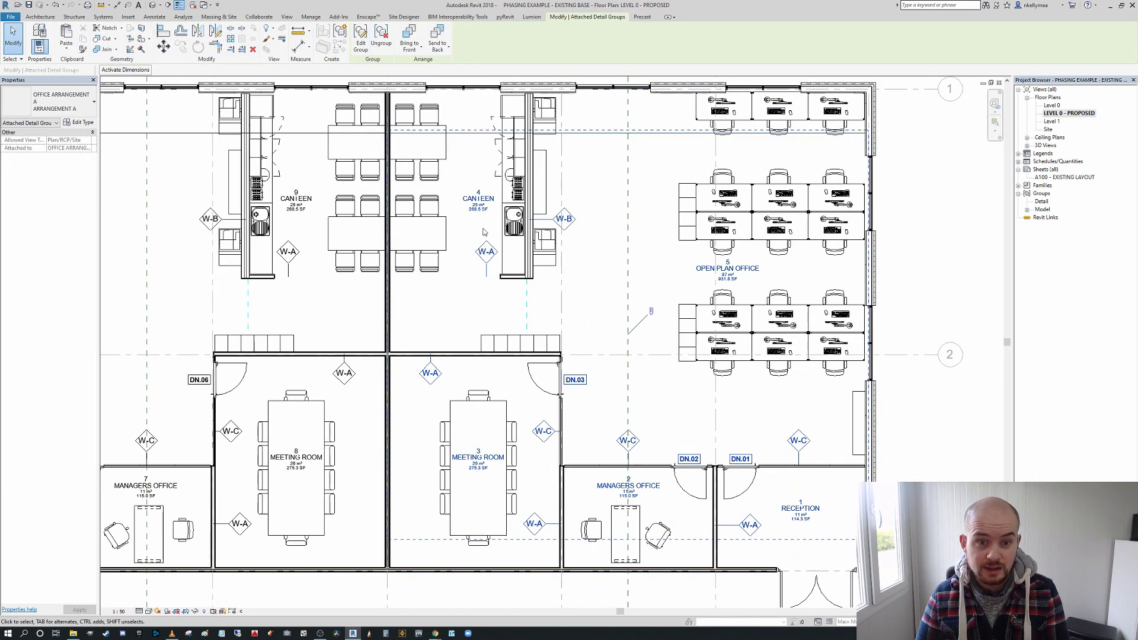
Move the W-A wall tag just below the counter wall and finish the detail group edit.
left_click(360, 37)
scroll(477, 256, "up", 5)
left_click(474, 257)
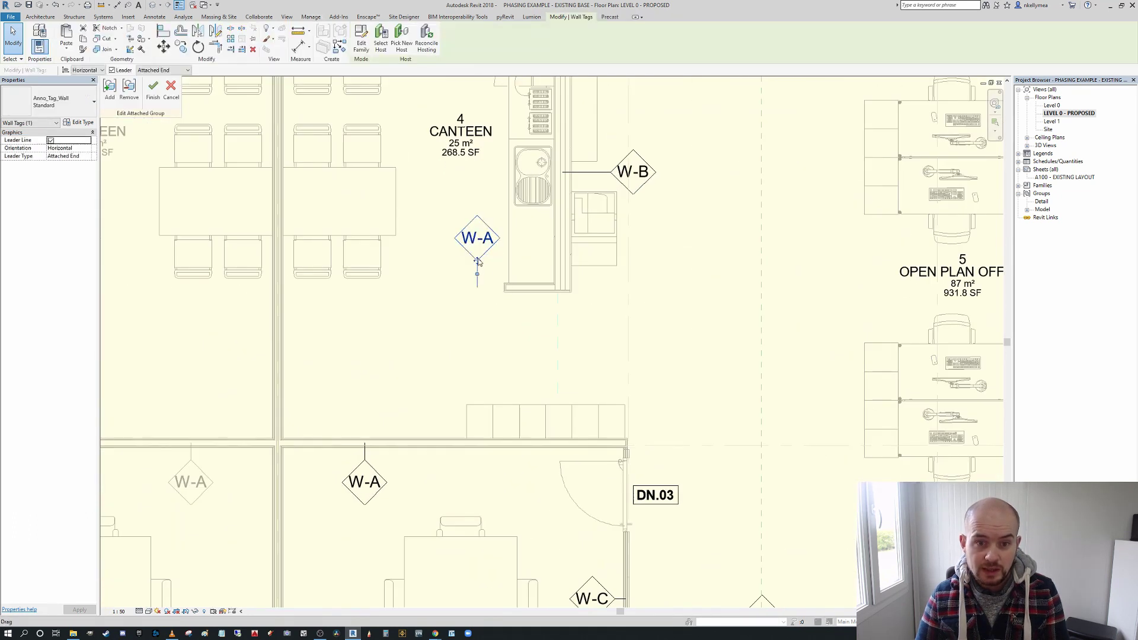
left_click_drag(526, 333, 530, 346)
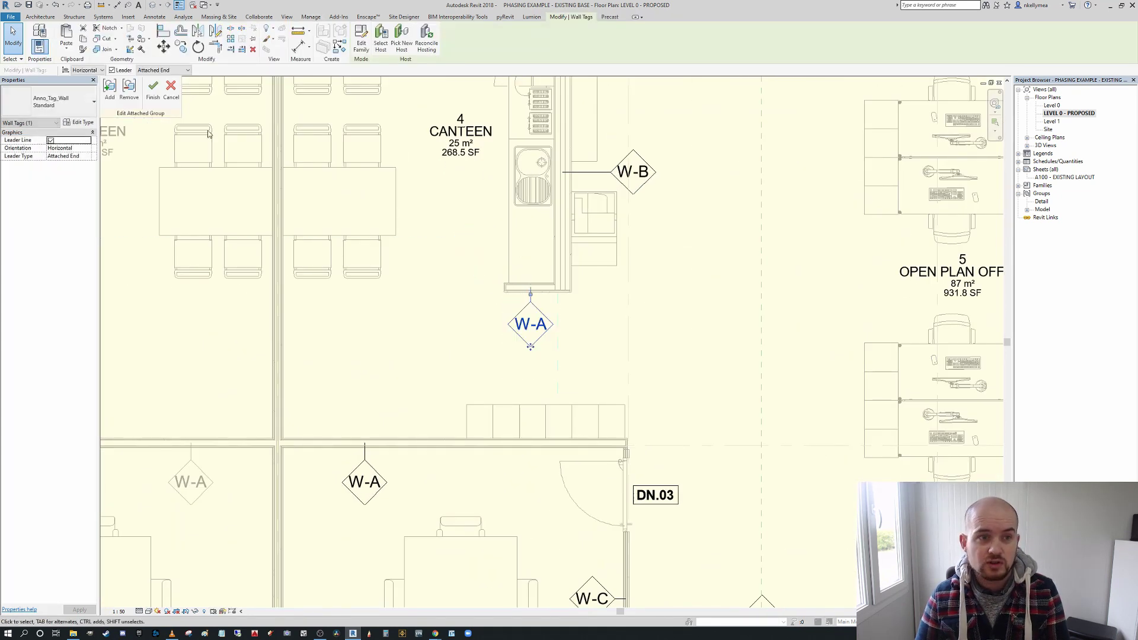
left_click(153, 90)
scroll(648, 305, "down", 5)
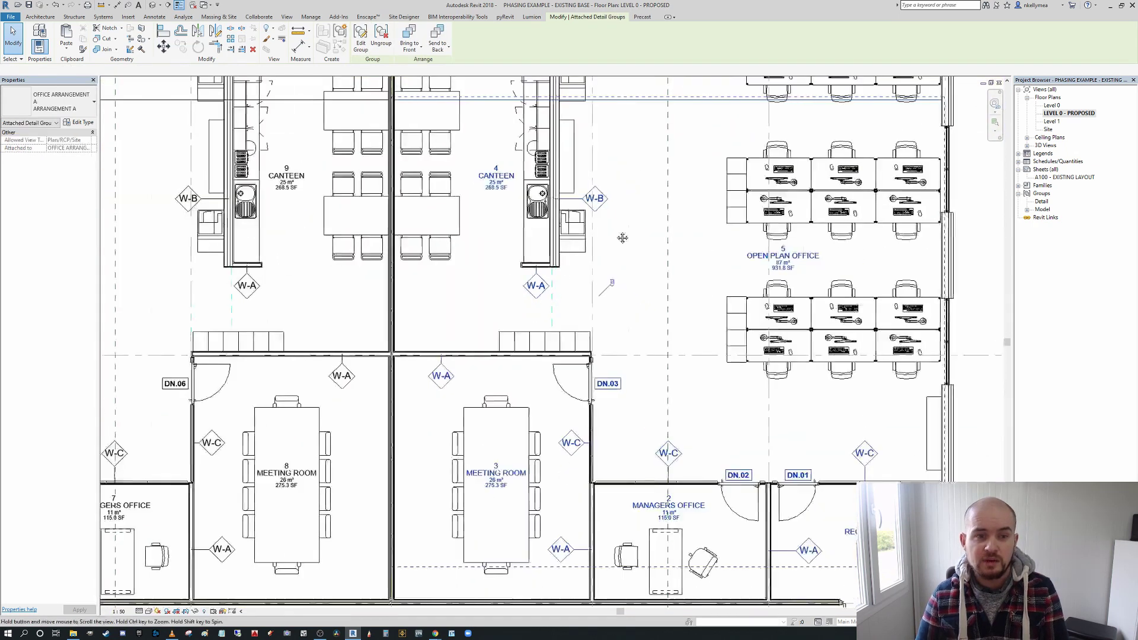
scroll(413, 294, "up", 2)
scroll(414, 295, "up", 2)
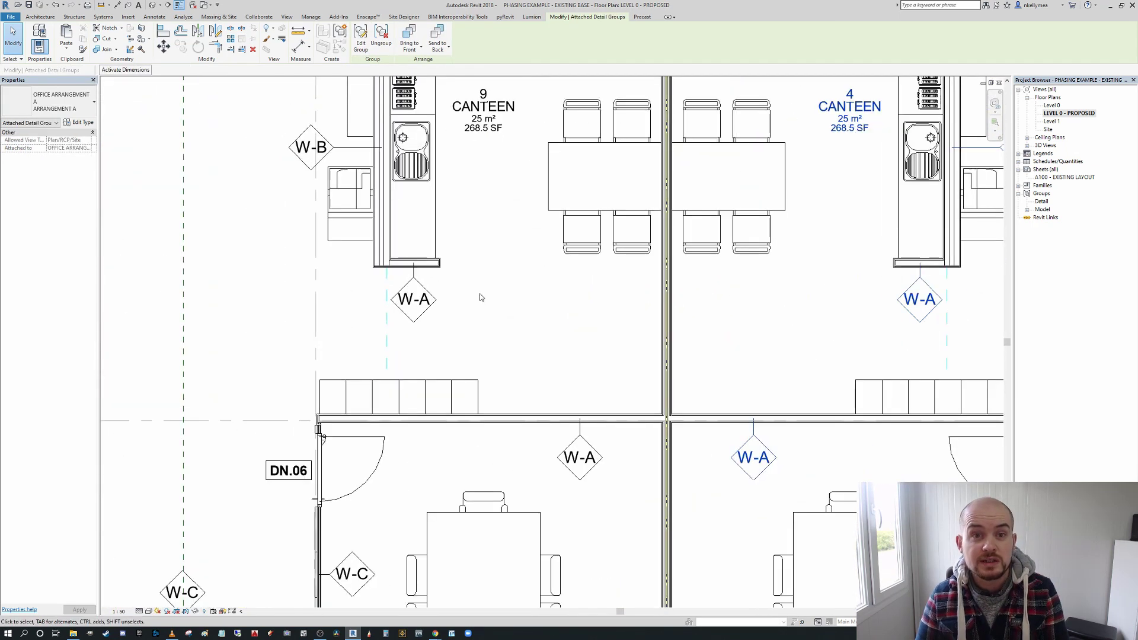
left_click(541, 337)
scroll(533, 331, "down", 4)
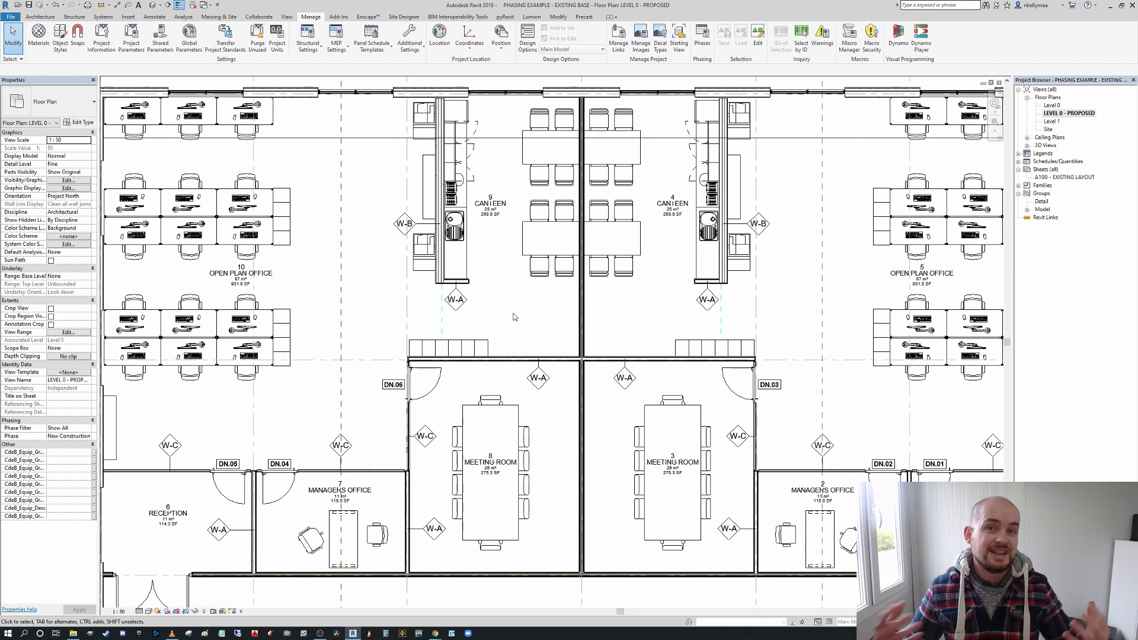
Mirror the OFFICE ARRANGEMENT A group across the horizontal reference plane, dismissing the precast warning.
scroll(587, 343, "down", 3)
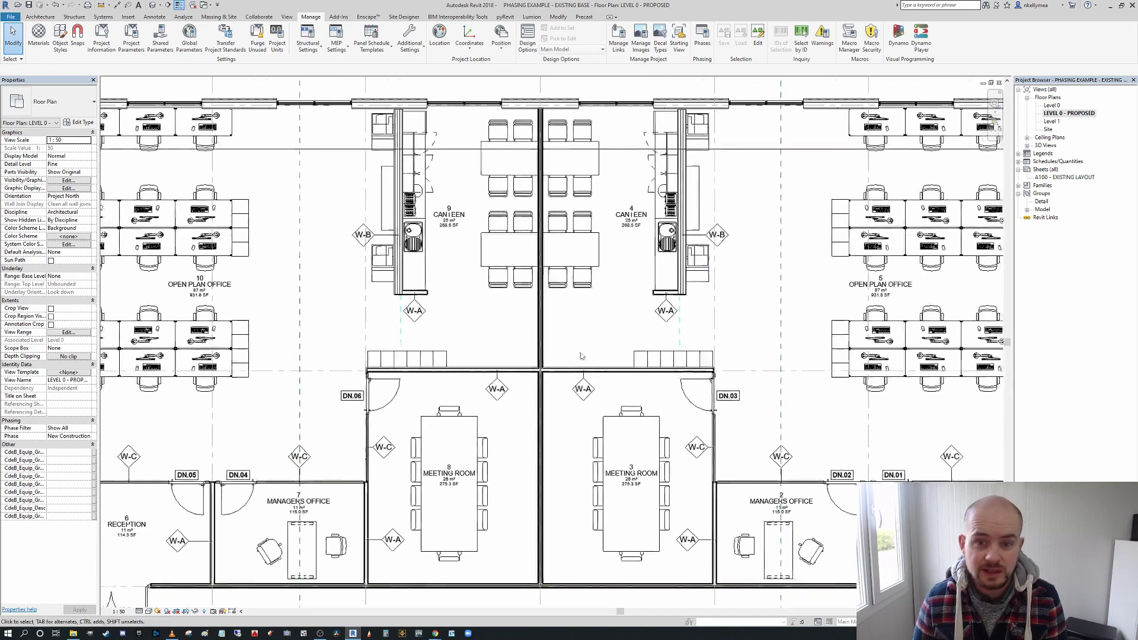
scroll(581, 287, "down", 3)
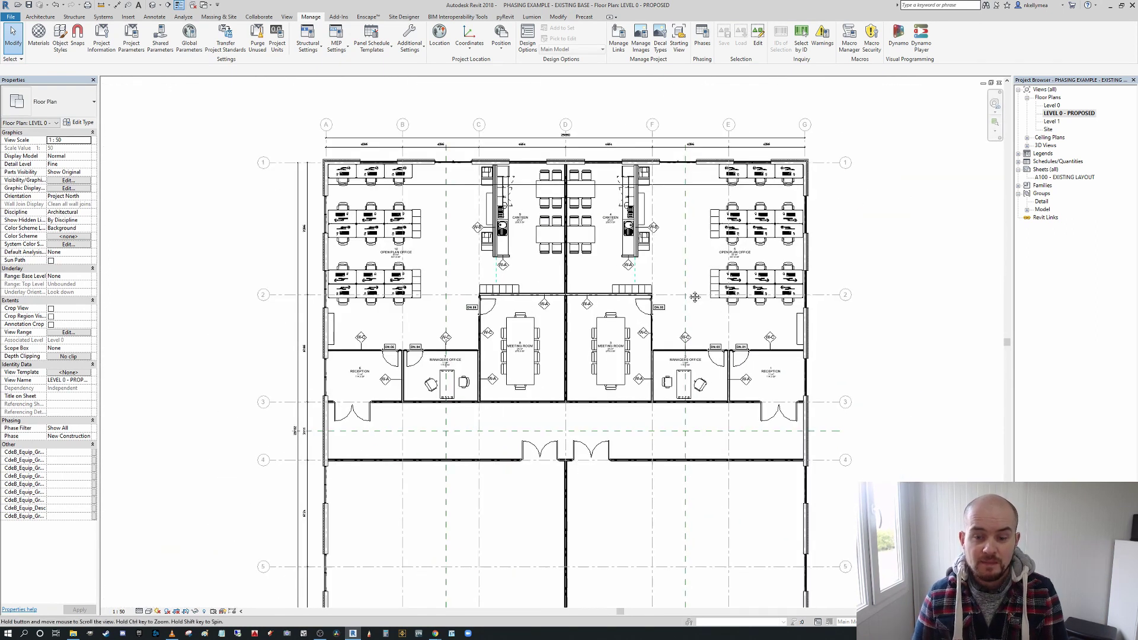
middle_click_drag(675, 339, 592, 247)
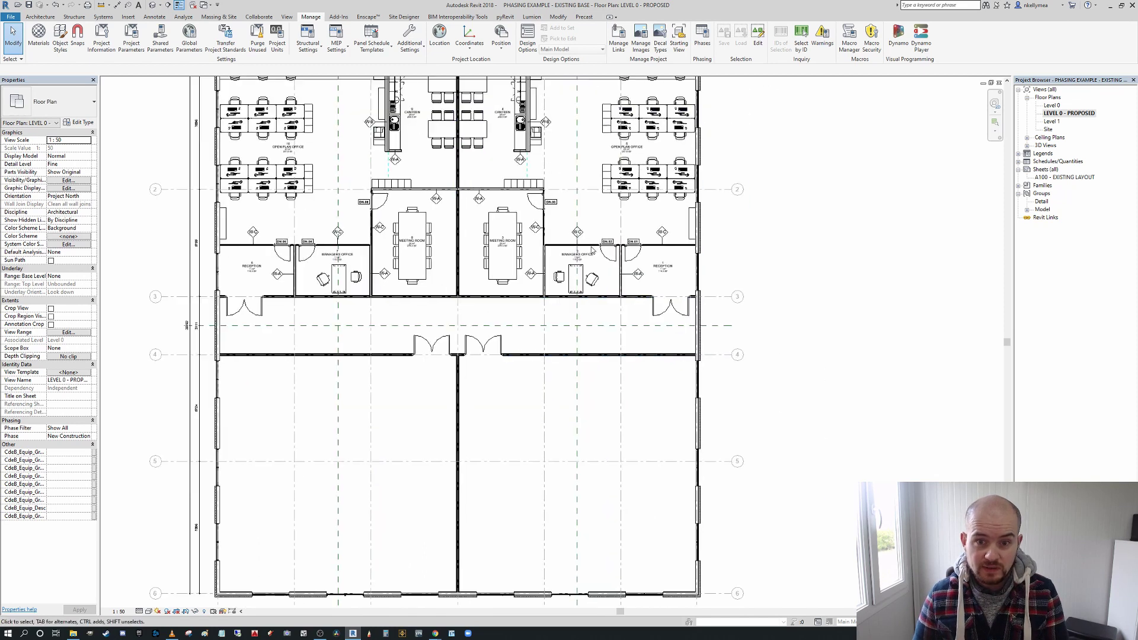
left_click(640, 209)
scroll(642, 197, "down", 2)
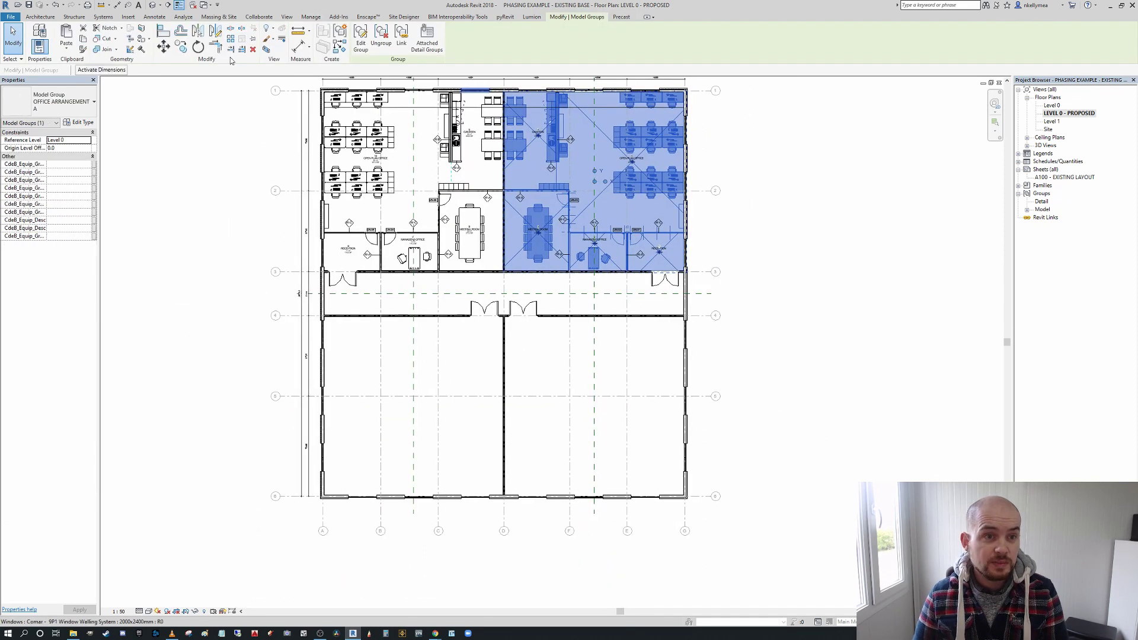
left_click(201, 31)
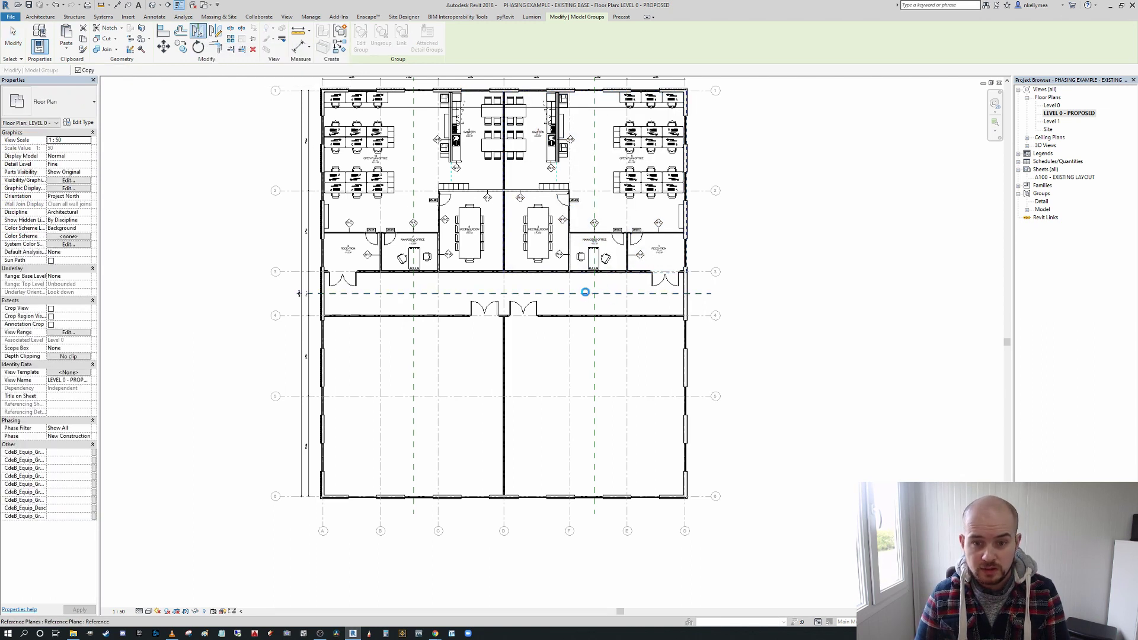
left_click(655, 314)
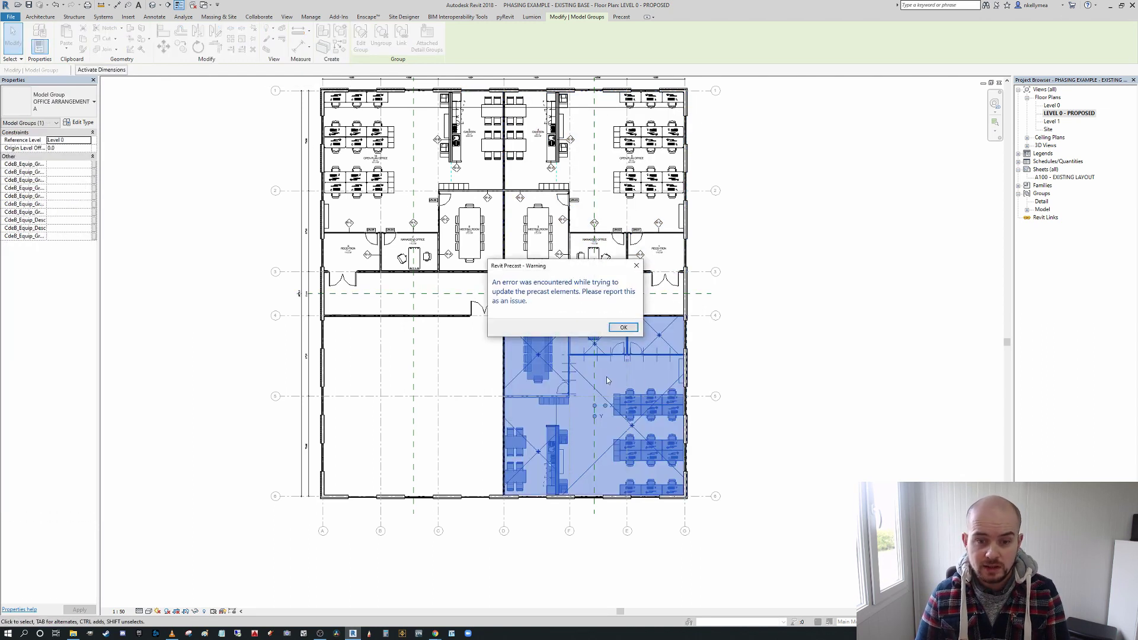
left_click(624, 327)
scroll(593, 332, "up", 5)
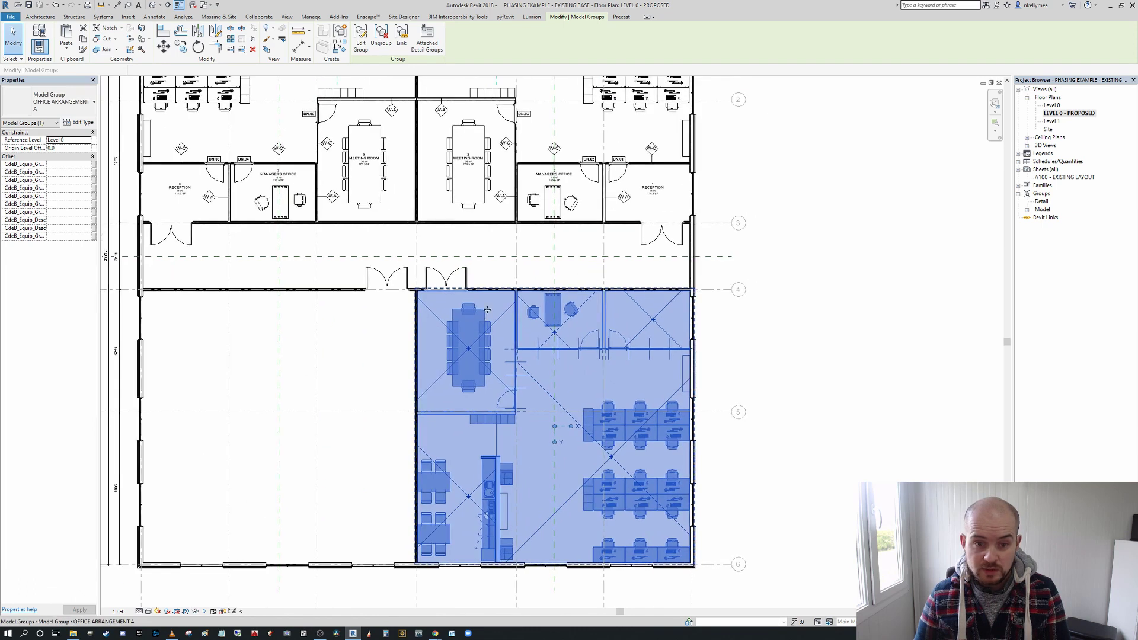
scroll(580, 289, "down", 4)
scroll(434, 237, "up", 2)
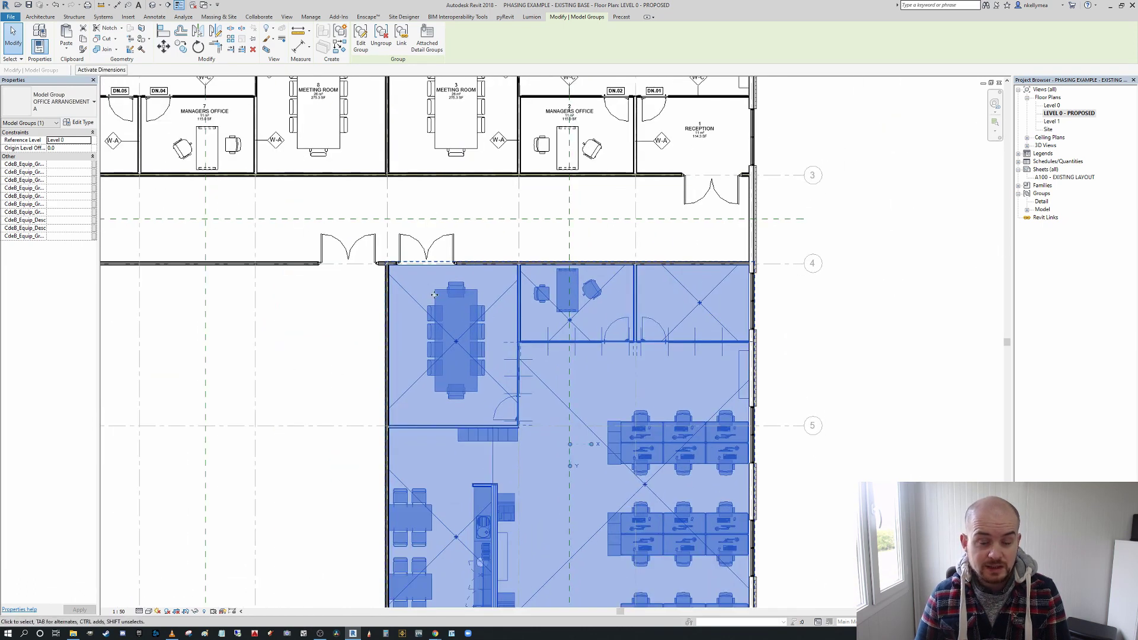
scroll(588, 325, "down", 3)
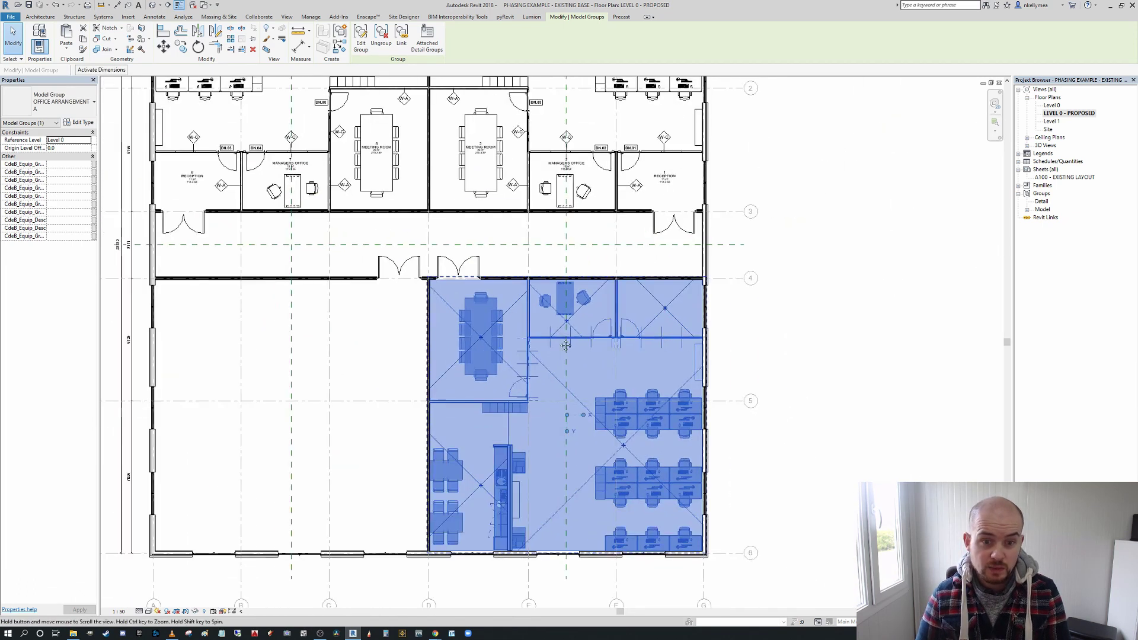
scroll(684, 268, "up", 2)
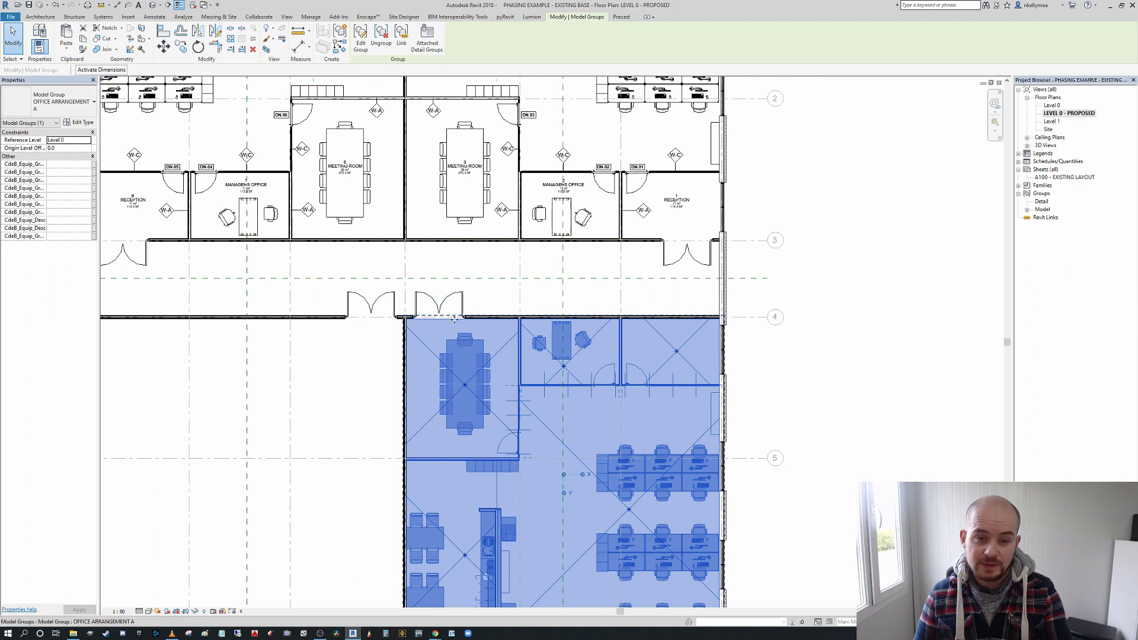
Mirror the office group again with Copy off, dismiss the precast warning and deselect.
middle_click_drag(475, 314, 500, 286)
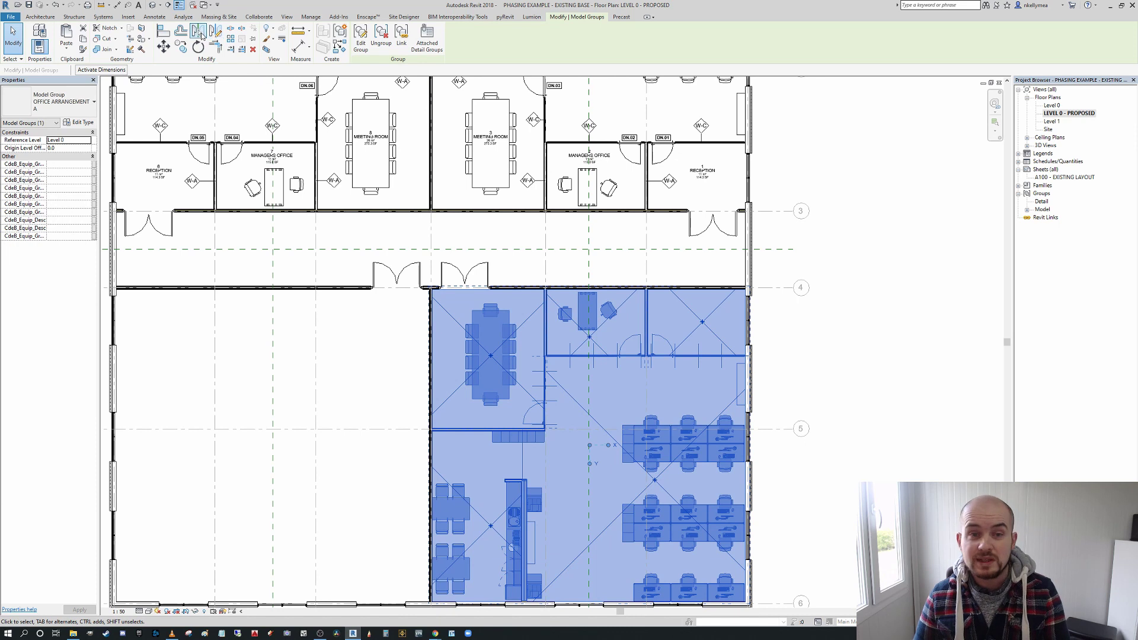
left_click(199, 31)
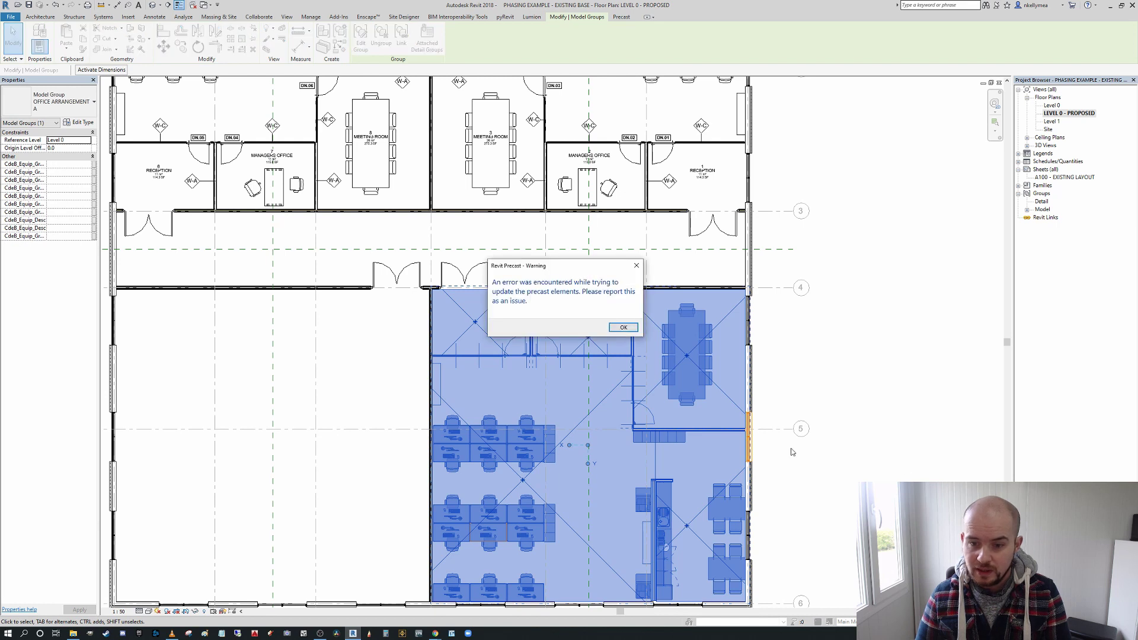
key("Return")
left_click(873, 464)
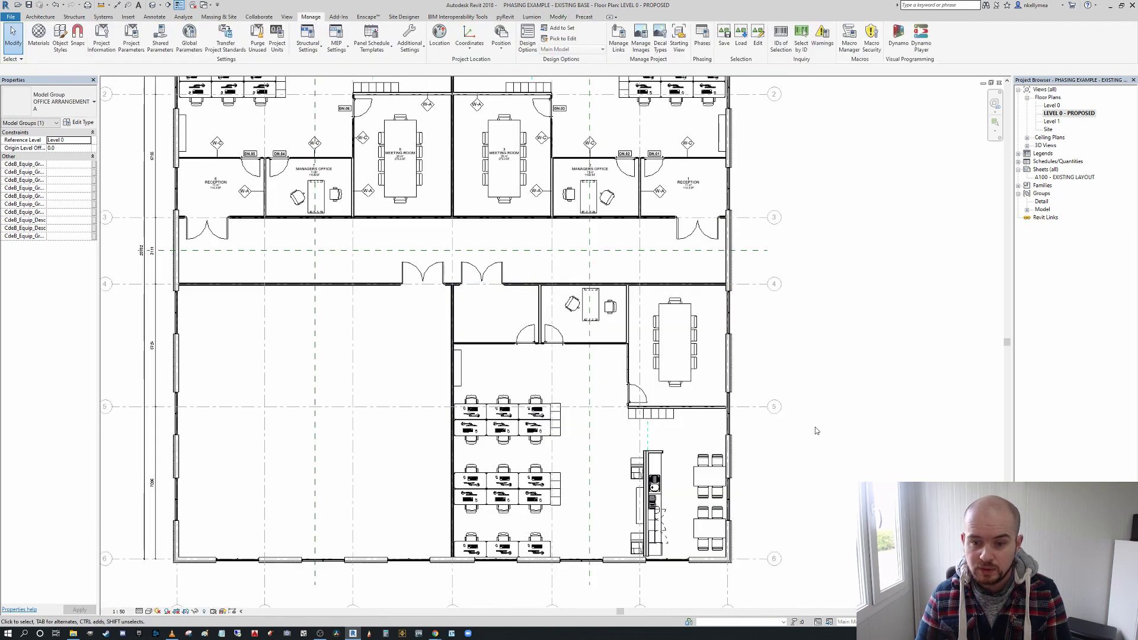
Move both east-wall windows 1000 lower along the wall.
scroll(815, 426, "up", 3)
scroll(646, 379, "down", 3)
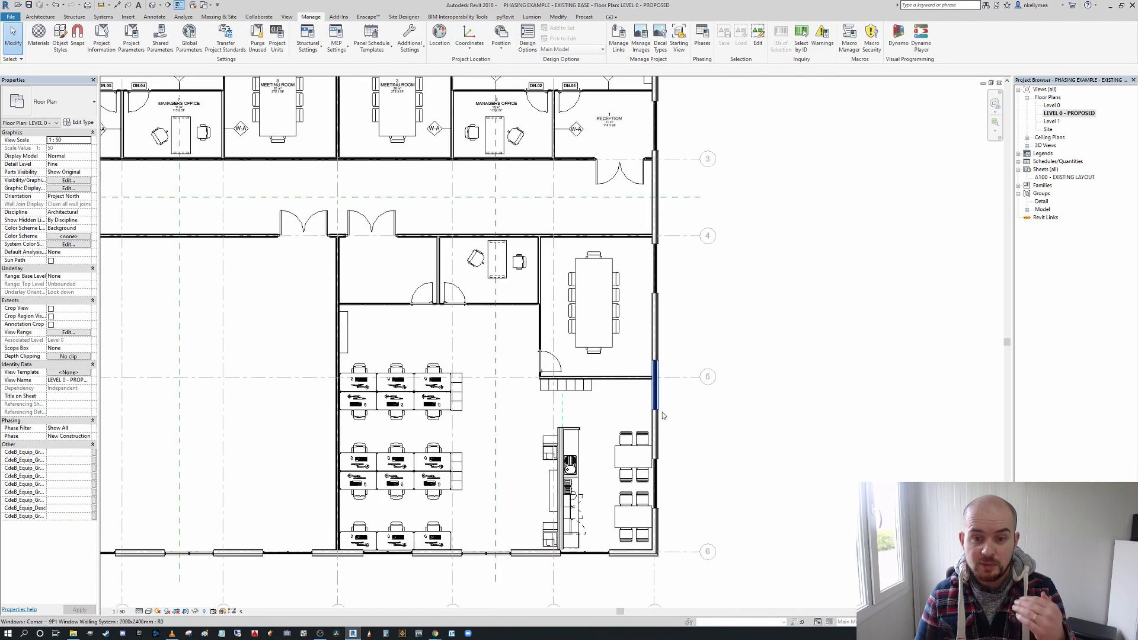
scroll(670, 406, "up", 3)
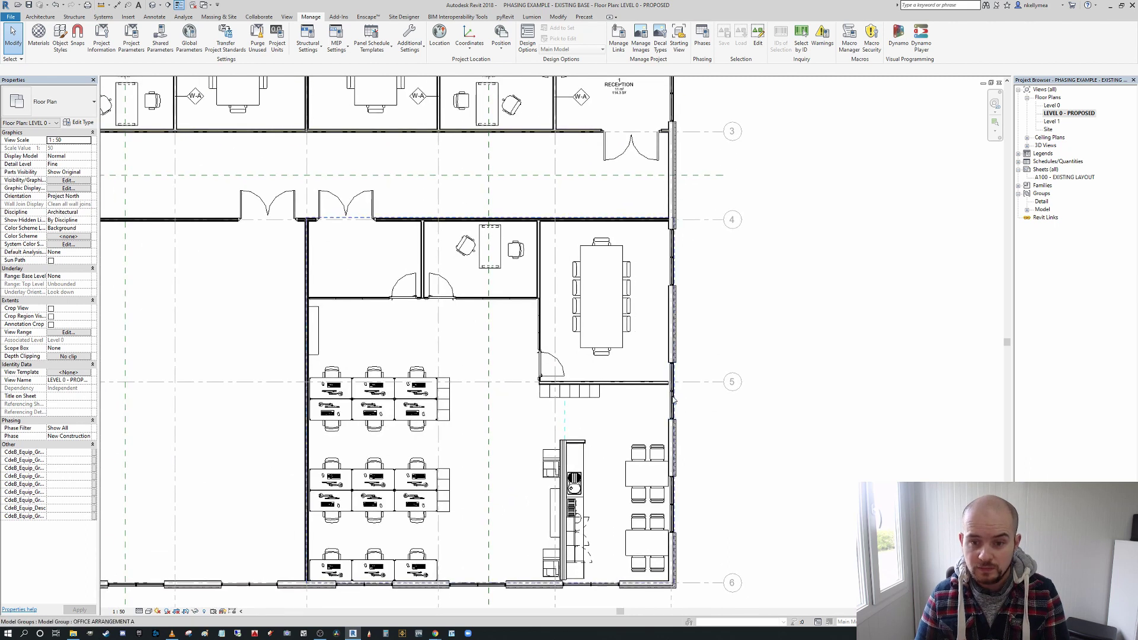
left_click(680, 403)
scroll(681, 406, "up", 3)
scroll(681, 408, "down", 3)
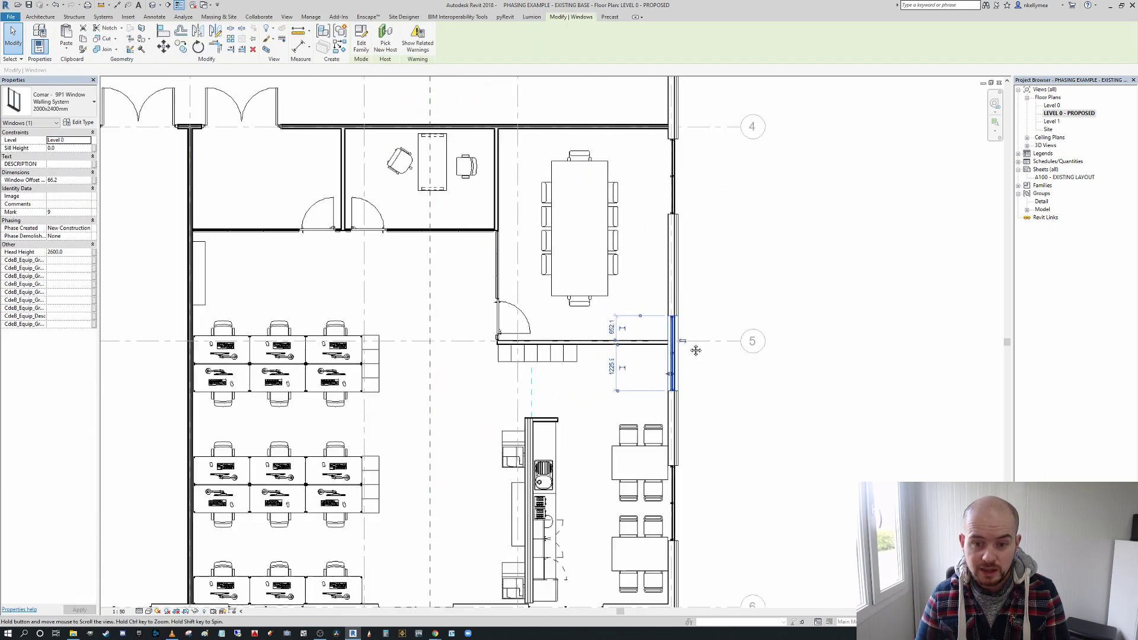
scroll(679, 422, "up", 3)
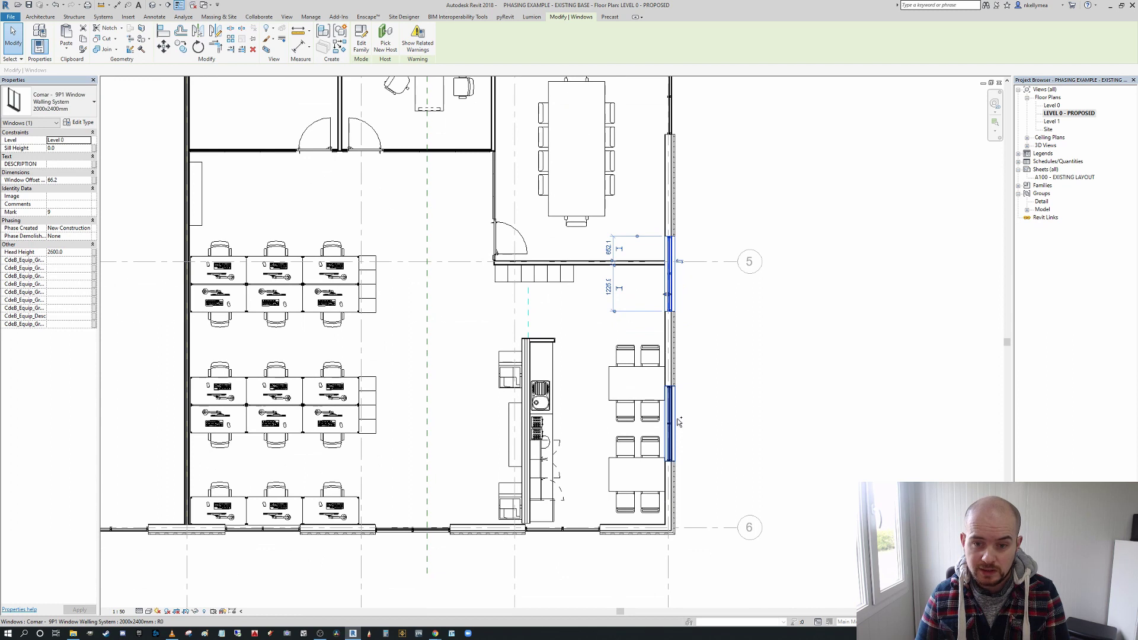
left_click(678, 422, "ctrl")
left_click(163, 47)
left_click(728, 328)
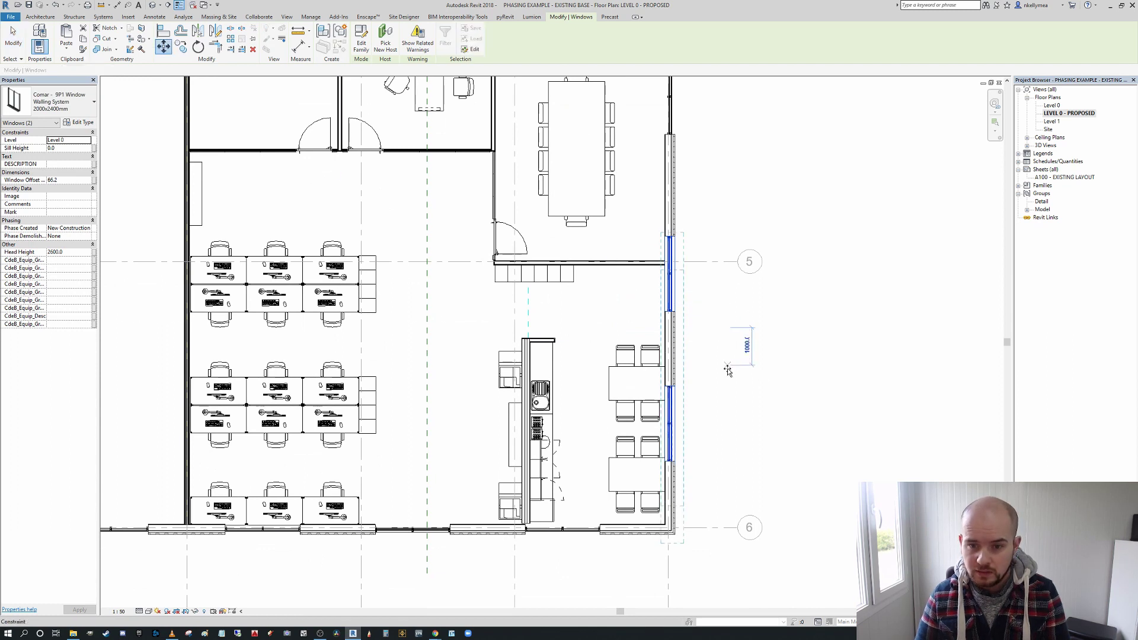
left_click(725, 372)
left_click(774, 381)
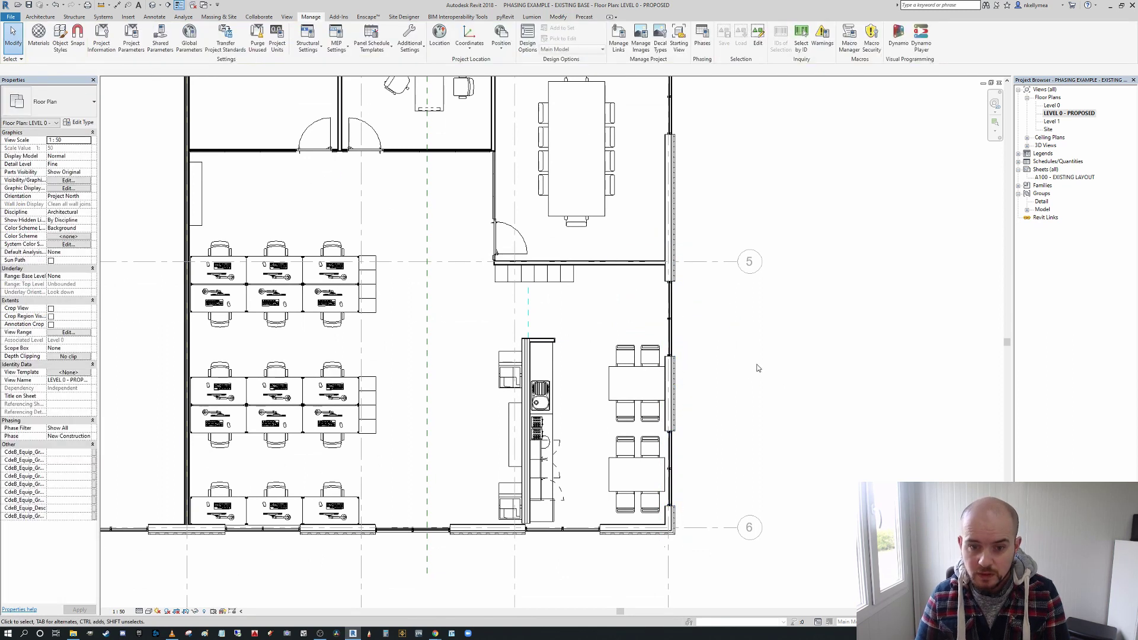
Bring the whole office bay into view and select the office arrangement group.
scroll(593, 320, "down", 1)
middle_click_drag(571, 314, 667, 417)
scroll(632, 368, "down", 1)
left_click(669, 417)
scroll(668, 418, "down", 1)
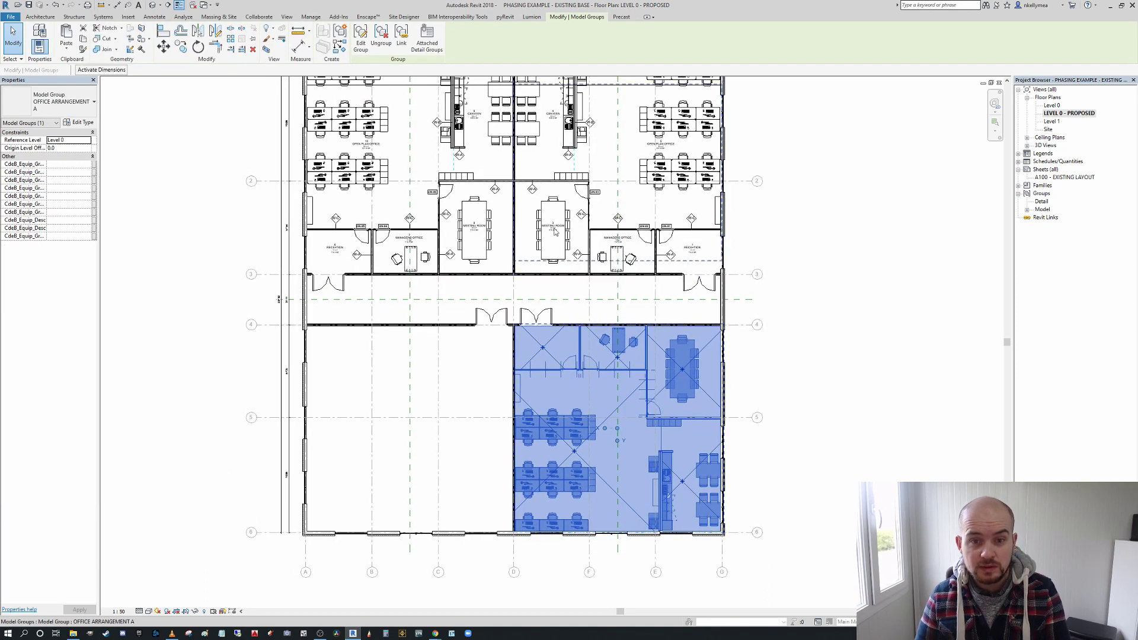
left_click(567, 207)
left_click(562, 308)
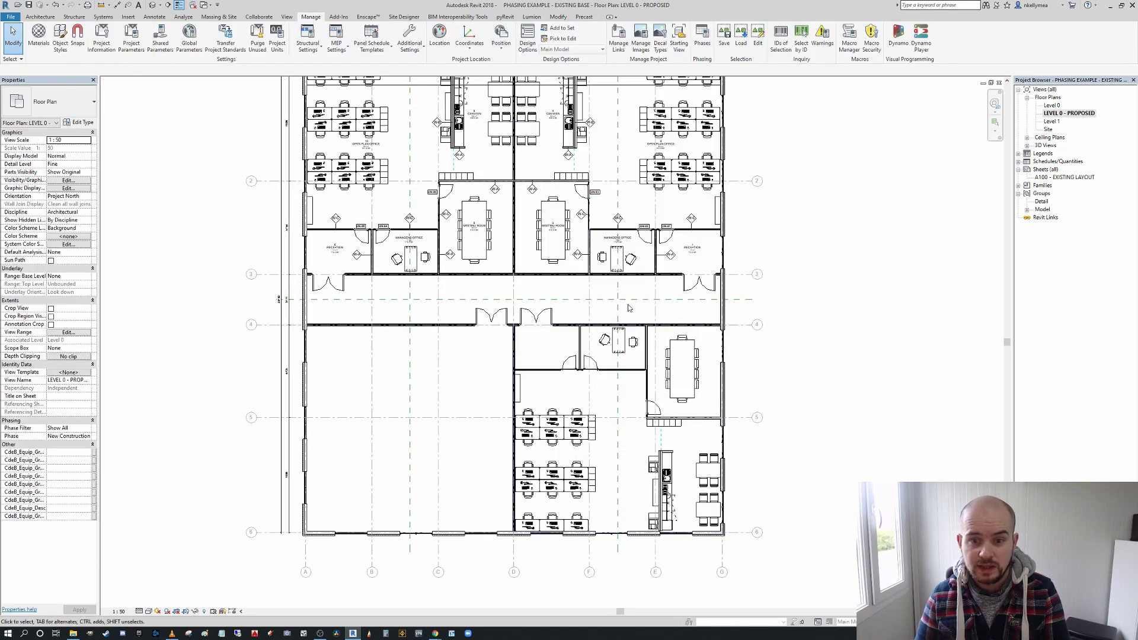
scroll(665, 367, "up", 2)
scroll(666, 367, "up", 1)
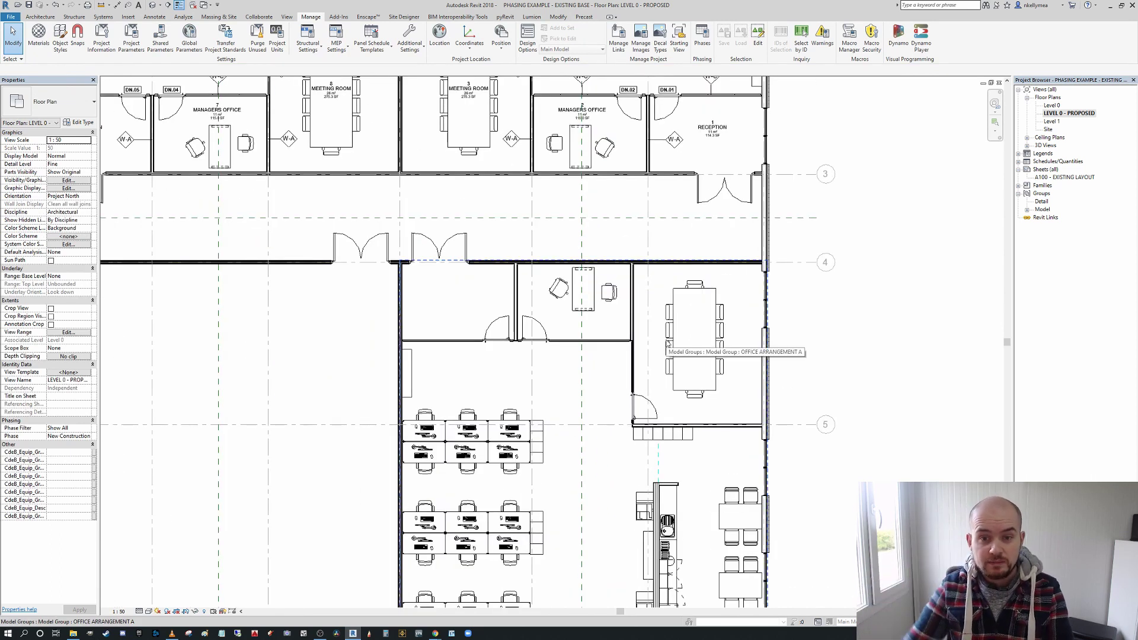
scroll(648, 336, "down", 2)
middle_click_drag(668, 339, 669, 342)
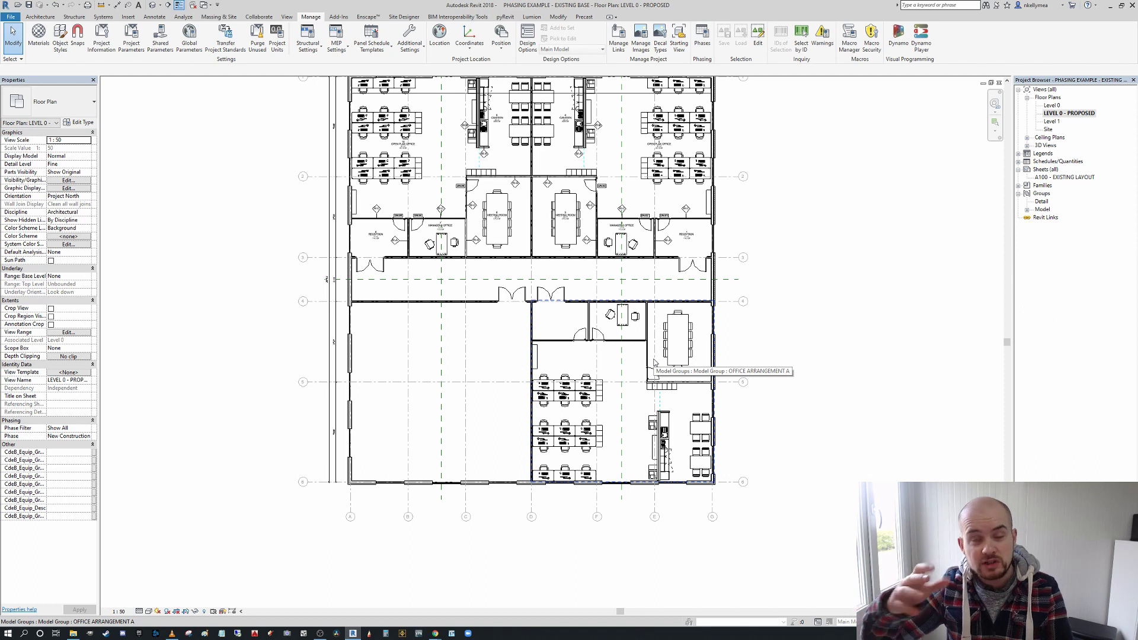
scroll(566, 367, "down", 2)
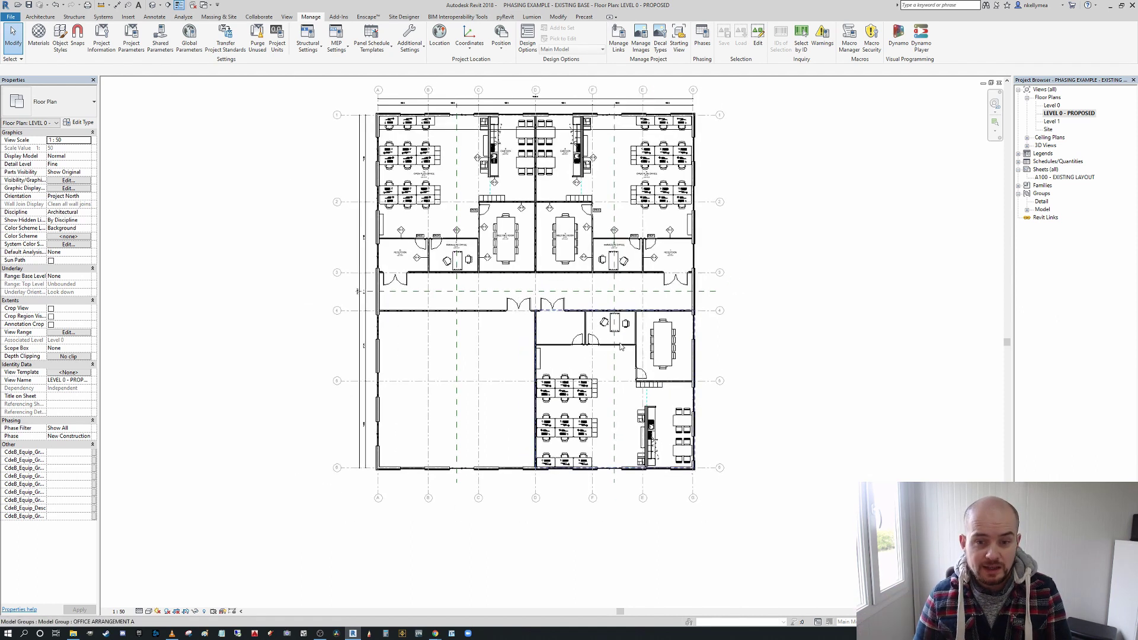
left_click(568, 334)
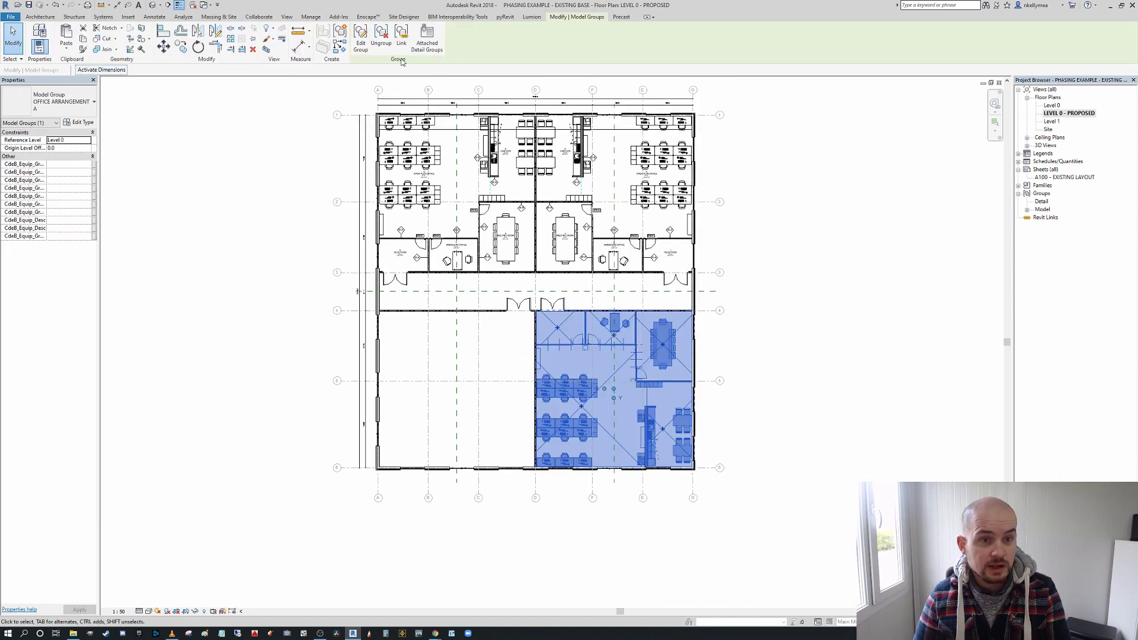
Show the Floor Plan: ARRANGEMENT A detail group on the flipped office group, then reselect it.
left_click(426, 37)
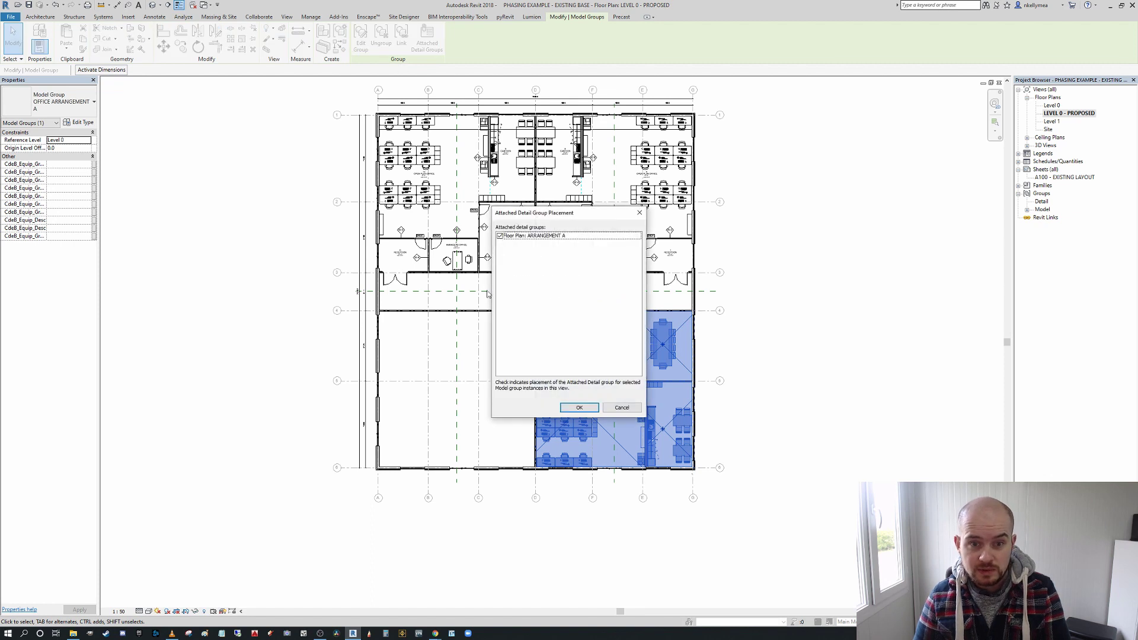
left_click(579, 408)
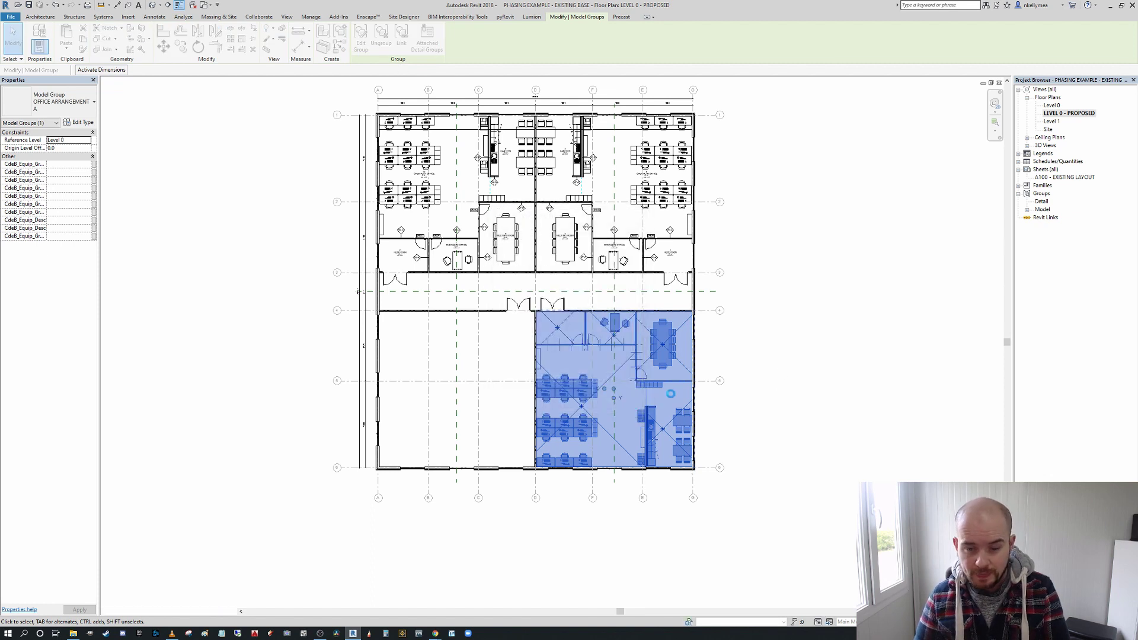
key("Escape")
scroll(670, 393, "up", 5)
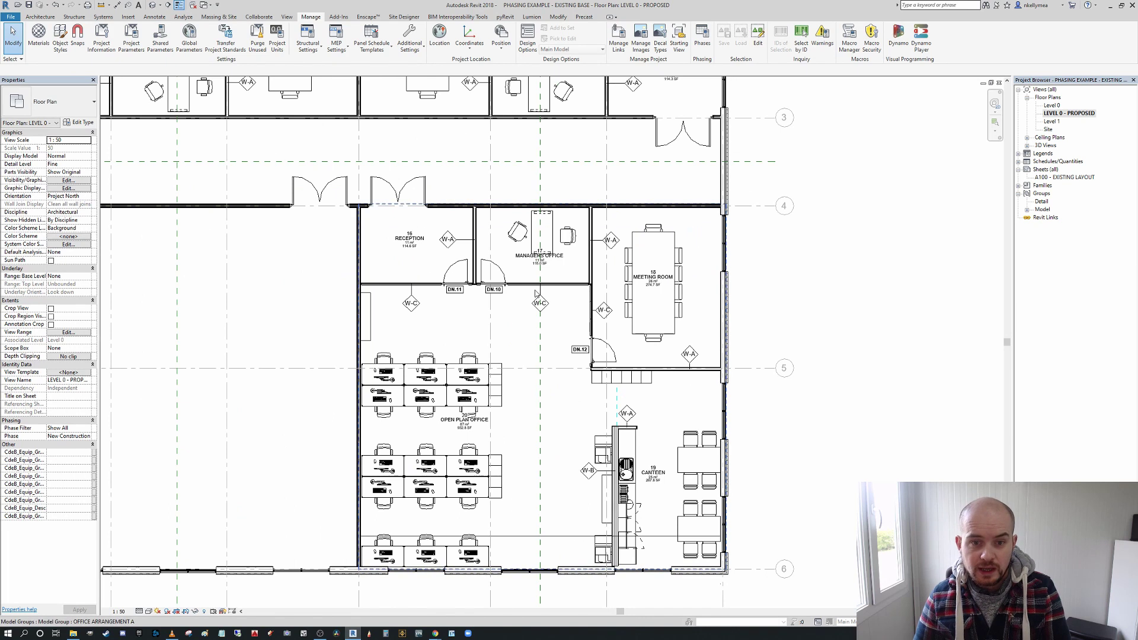
left_click(536, 293)
scroll(537, 303, "down", 3)
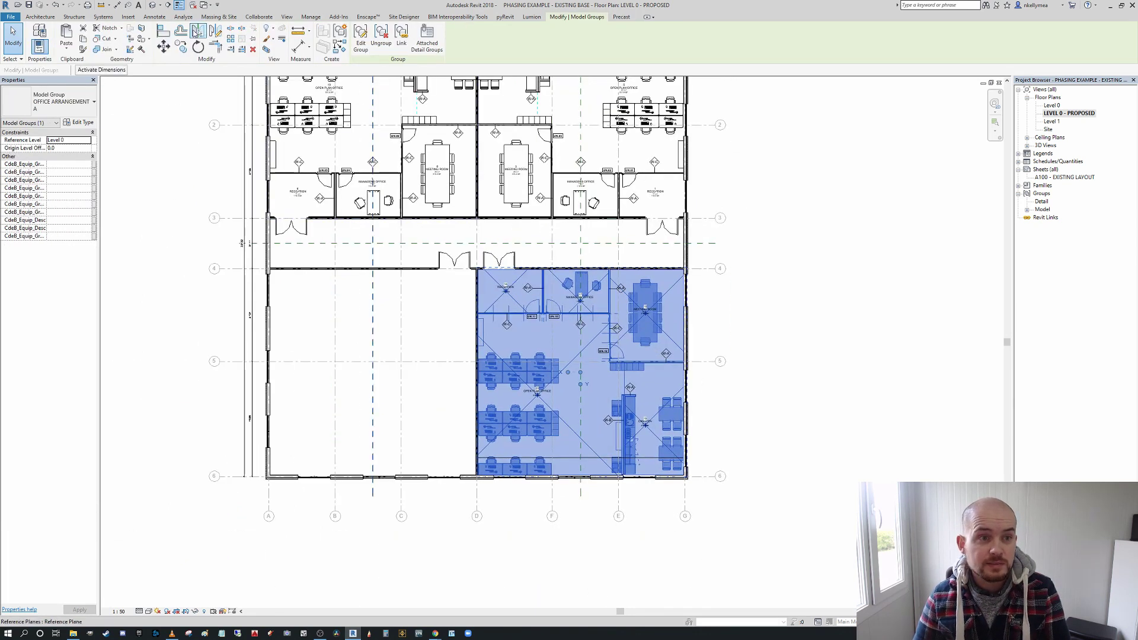
Mirror a copy of the office group about the central grid line into the lower-left bay, then dismiss the Precast warning.
left_click(198, 31)
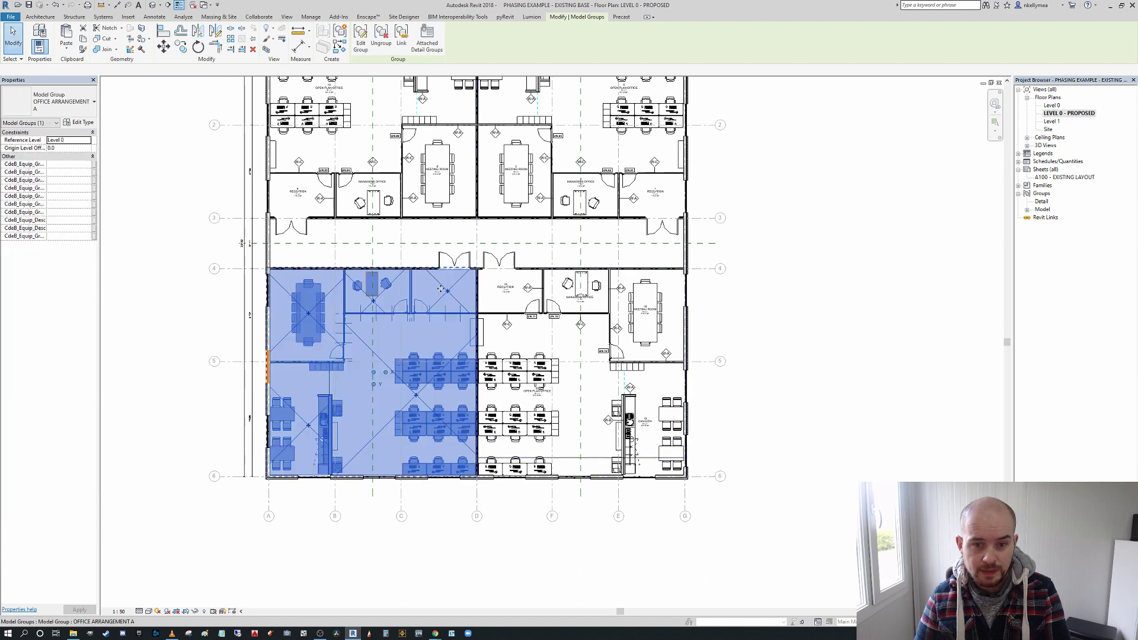
left_click(802, 326)
scroll(265, 366, "up", 2)
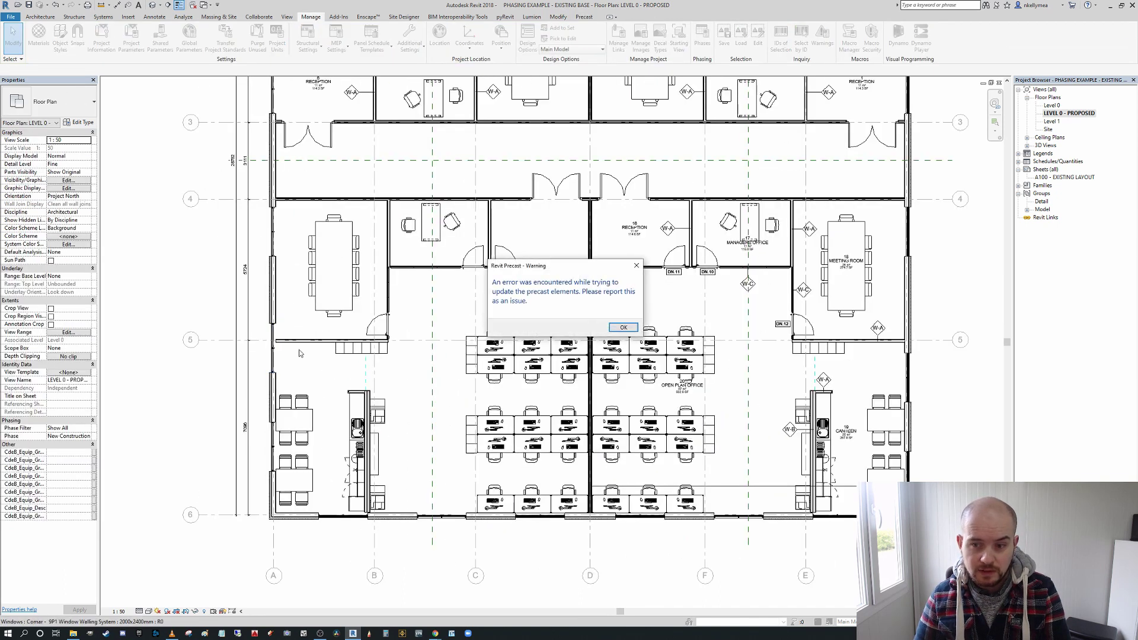
key("Return")
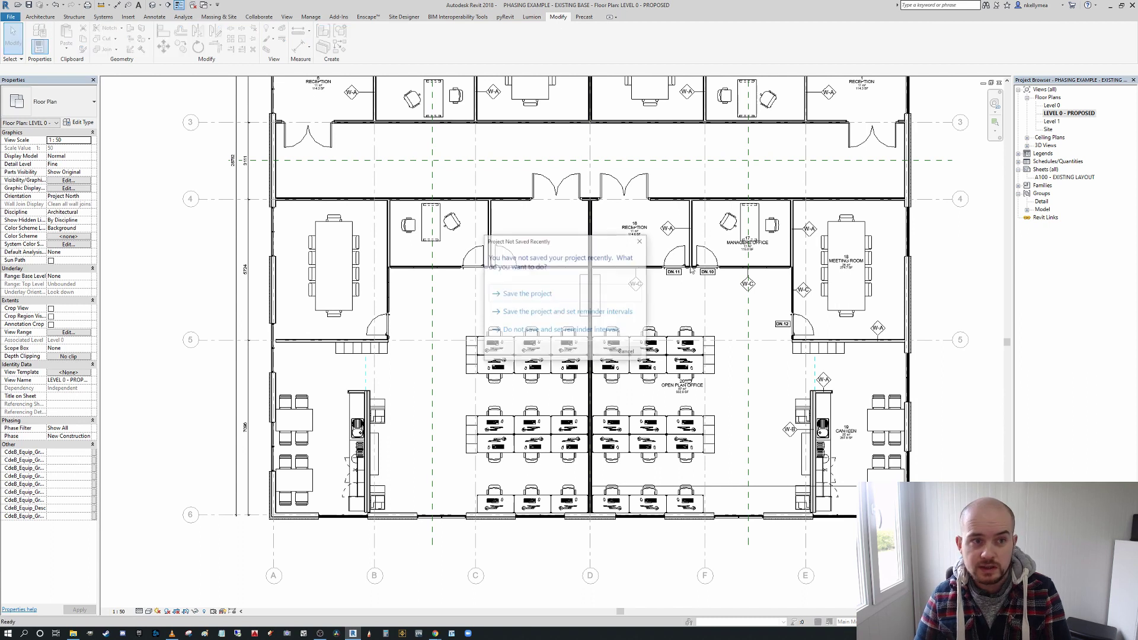
Dismiss the unsaved-project reminder and start Align (AL) with the east window edge as reference.
left_click(643, 243)
key("a")
key("l")
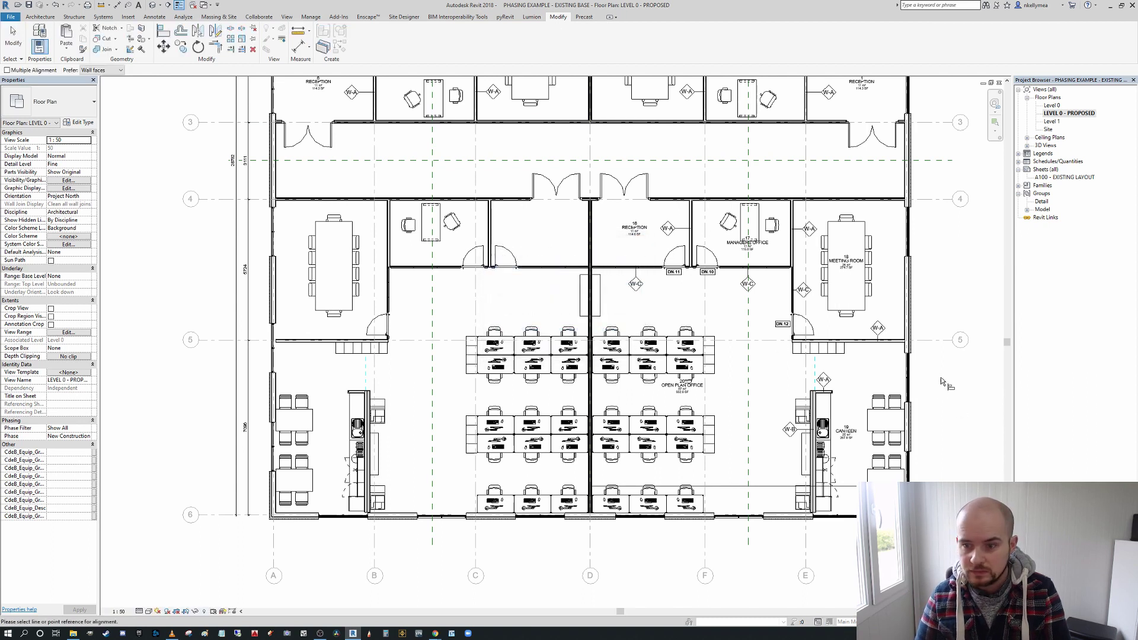
scroll(916, 360, "up", 6)
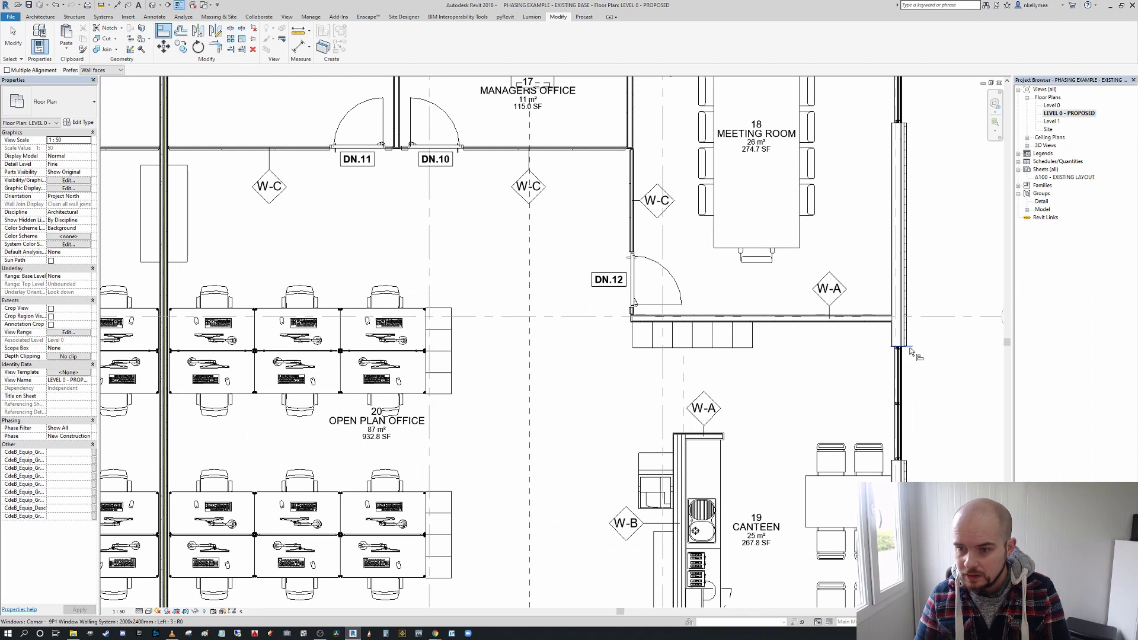
left_click(907, 345)
Pan and zoom the plan across to the west canteen to continue aligning.
scroll(759, 347, "down", 5)
middle_click_drag(610, 328, 784, 351)
scroll(356, 367, "up", 1)
scroll(354, 368, "up", 3)
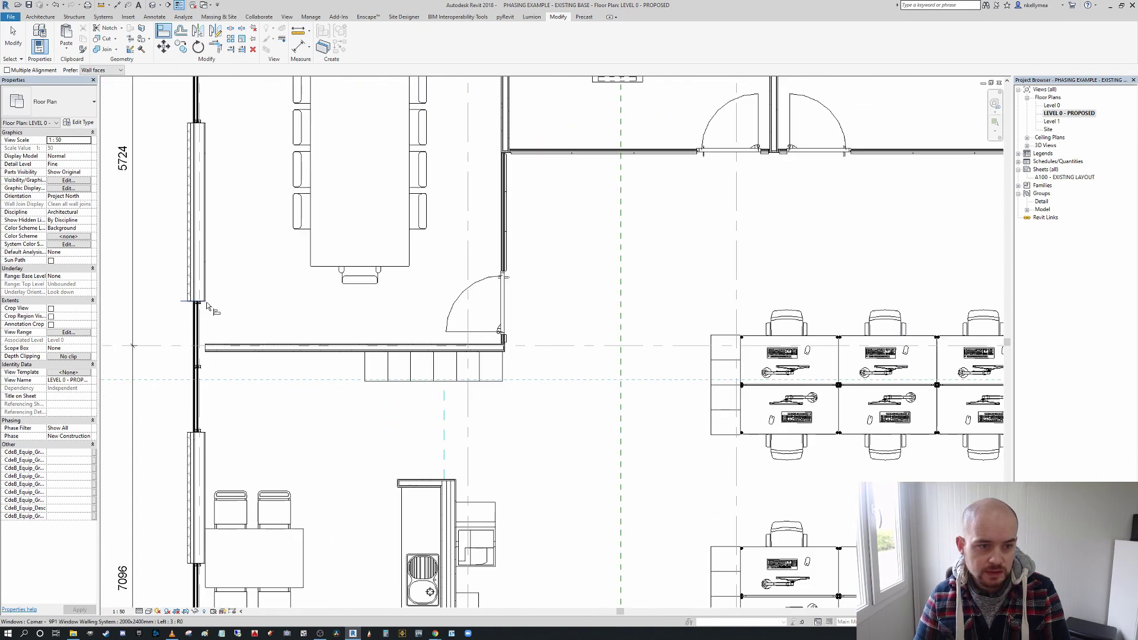
scroll(216, 308, "down", 4)
scroll(454, 304, "down", 1)
scroll(870, 383, "up", 4)
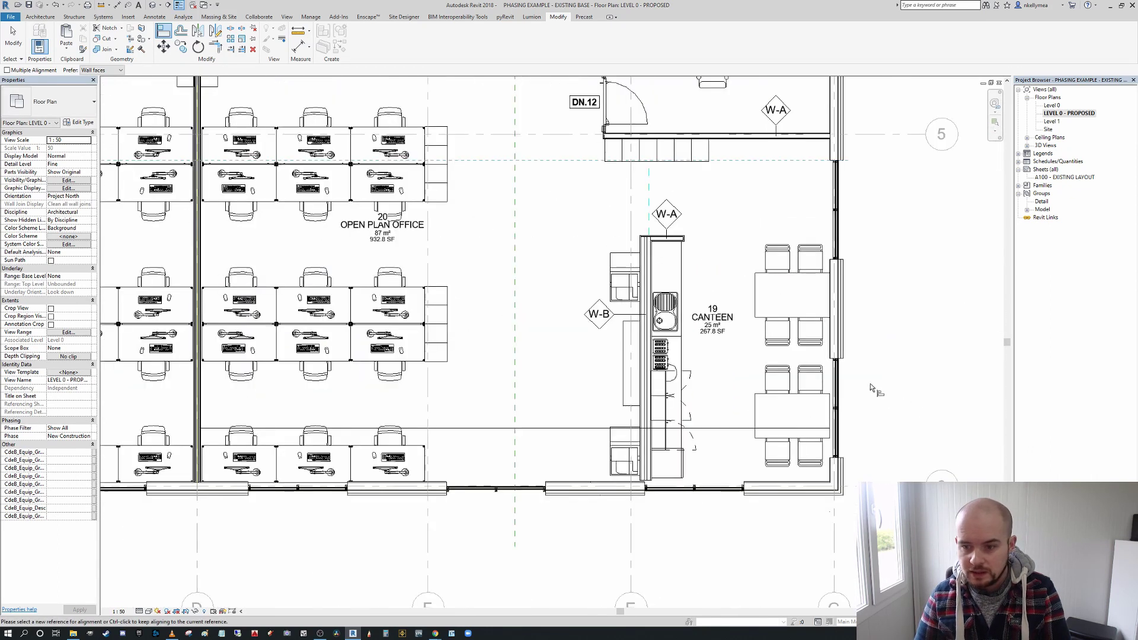
scroll(825, 366, "down", 2)
middle_click_drag(634, 363, 960, 361)
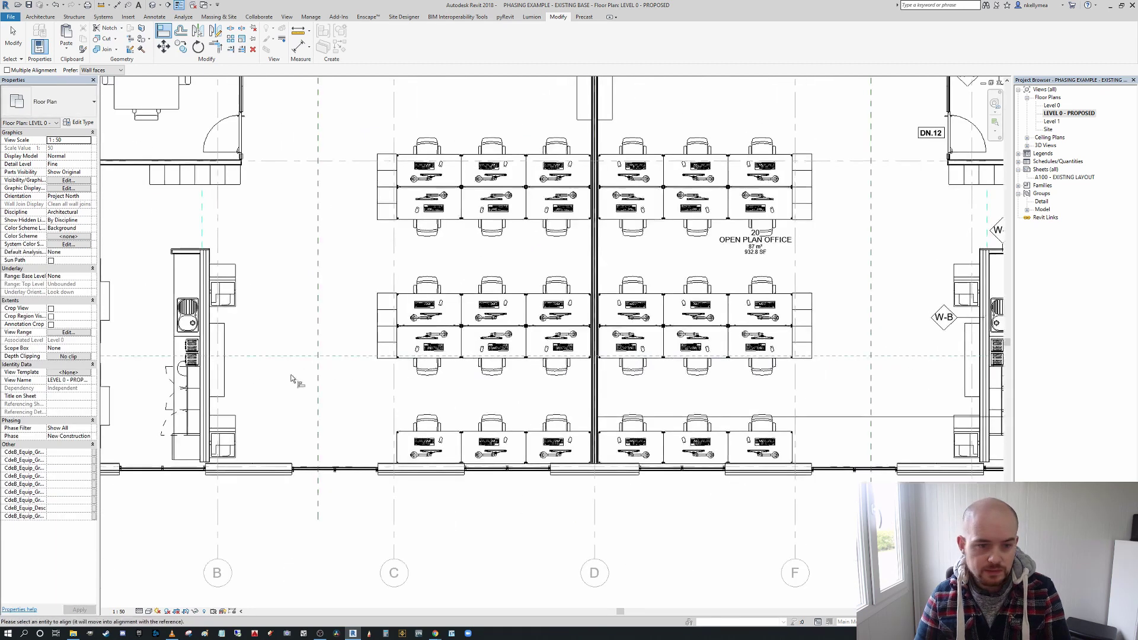
middle_click_drag(281, 380, 693, 413)
scroll(459, 384, "up", 5)
scroll(438, 295, "down", 6)
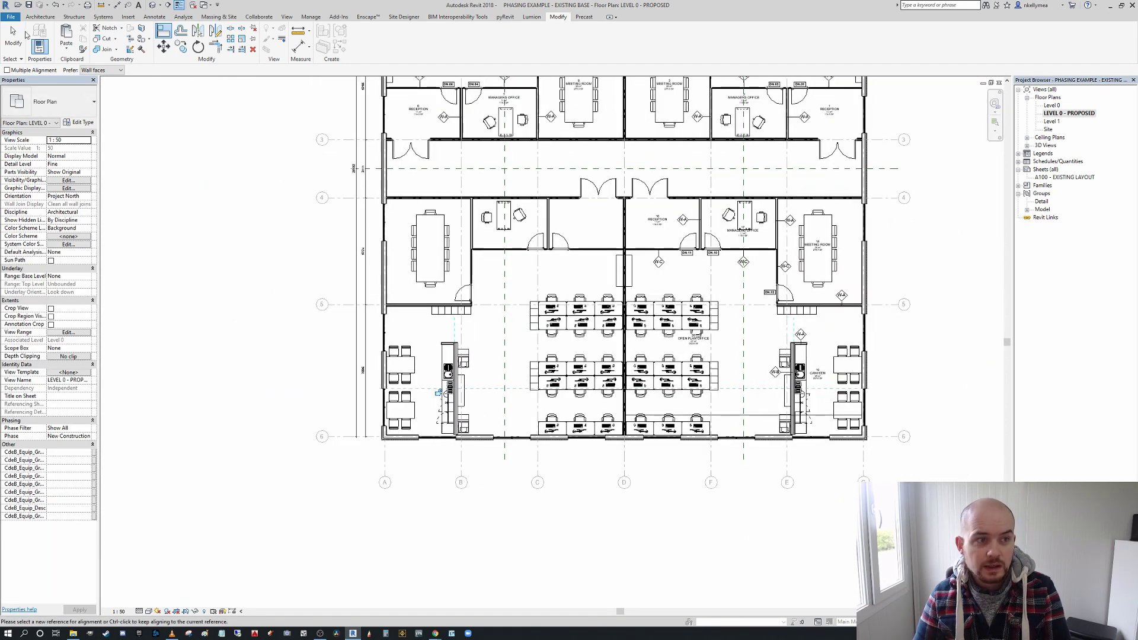
End the Align tool and bring the whole floor plan back into view.
left_click(18, 37)
scroll(339, 199, "down", 2)
middle_click_drag(350, 237, 351, 275)
middle_click_drag(816, 325, 821, 384)
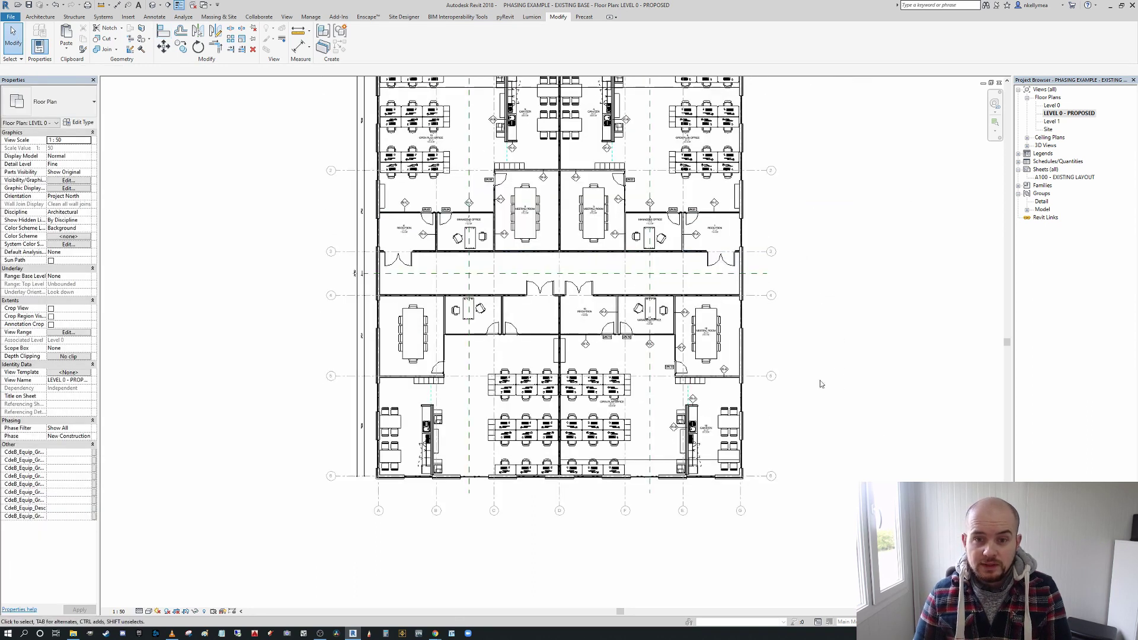
scroll(821, 384, "up", 1)
Attach the Floor Plan: ARRANGEMENT A detail group to the lower-left office group, then deselect it.
left_click(439, 427)
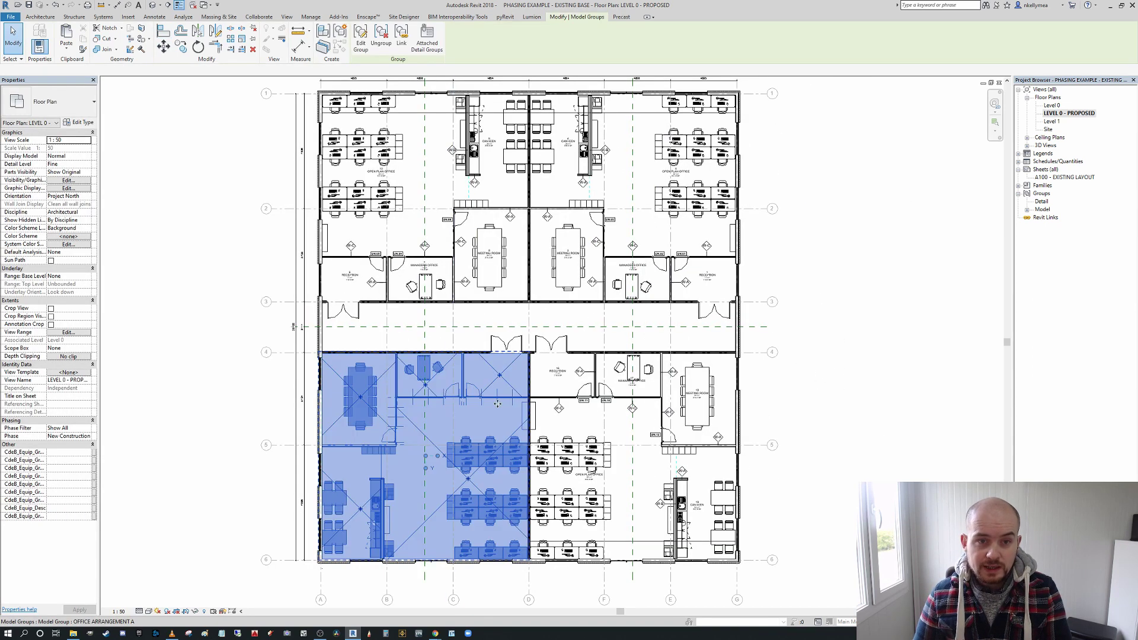
left_click(425, 33)
left_click(572, 406)
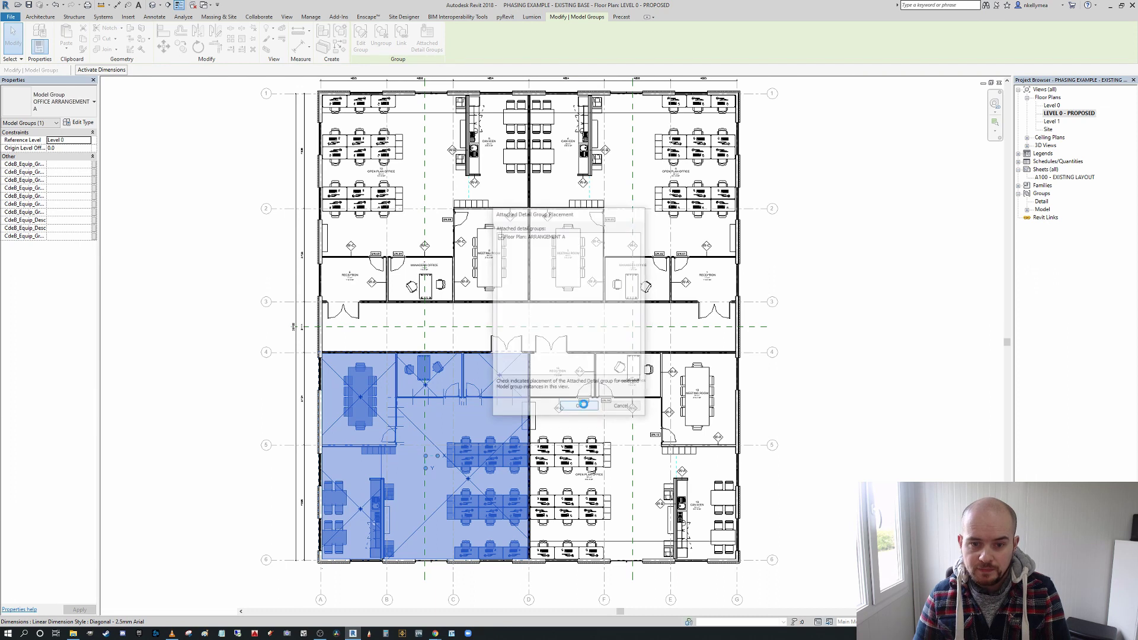
middle_click_drag(817, 346, 832, 397)
left_click(816, 346)
middle_click_drag(711, 317, 720, 321)
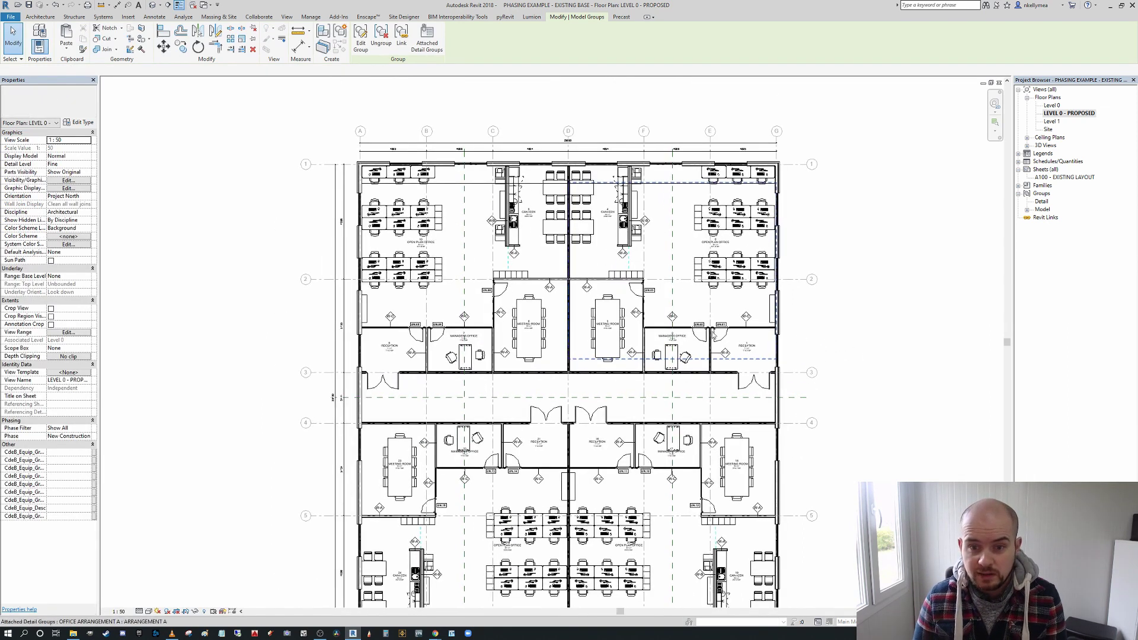
scroll(683, 302, "up", 1)
scroll(679, 296, "down", 3)
middle_click_drag(671, 261, 722, 280)
scroll(687, 261, "up", 1)
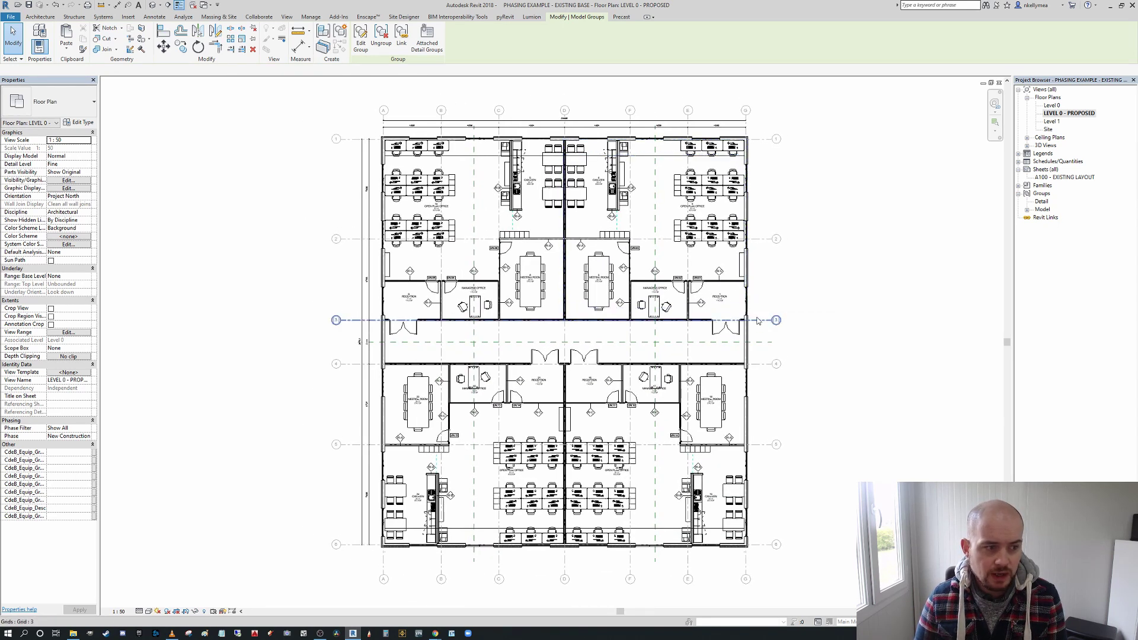
middle_click_drag(853, 375, 835, 397)
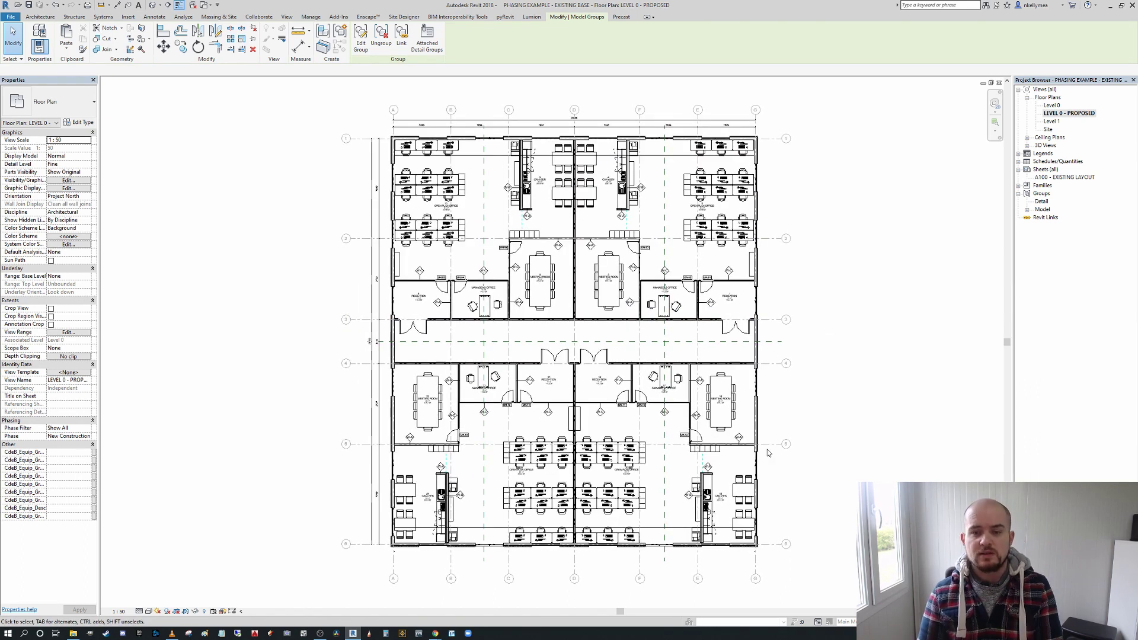
scroll(708, 263, "up", 3)
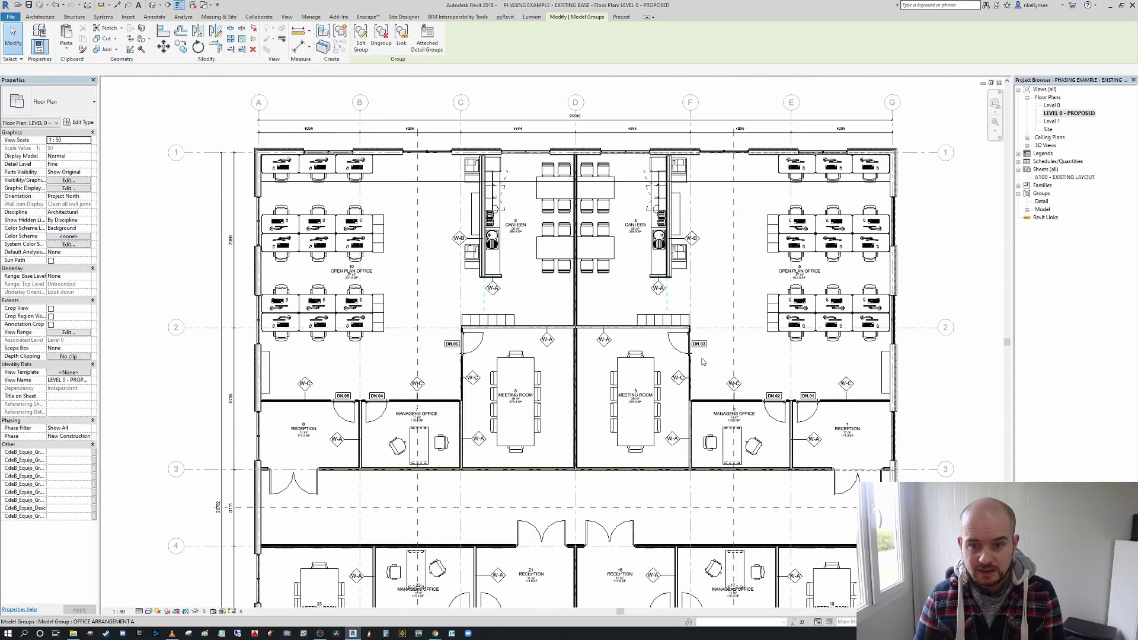
scroll(728, 273, "down", 2)
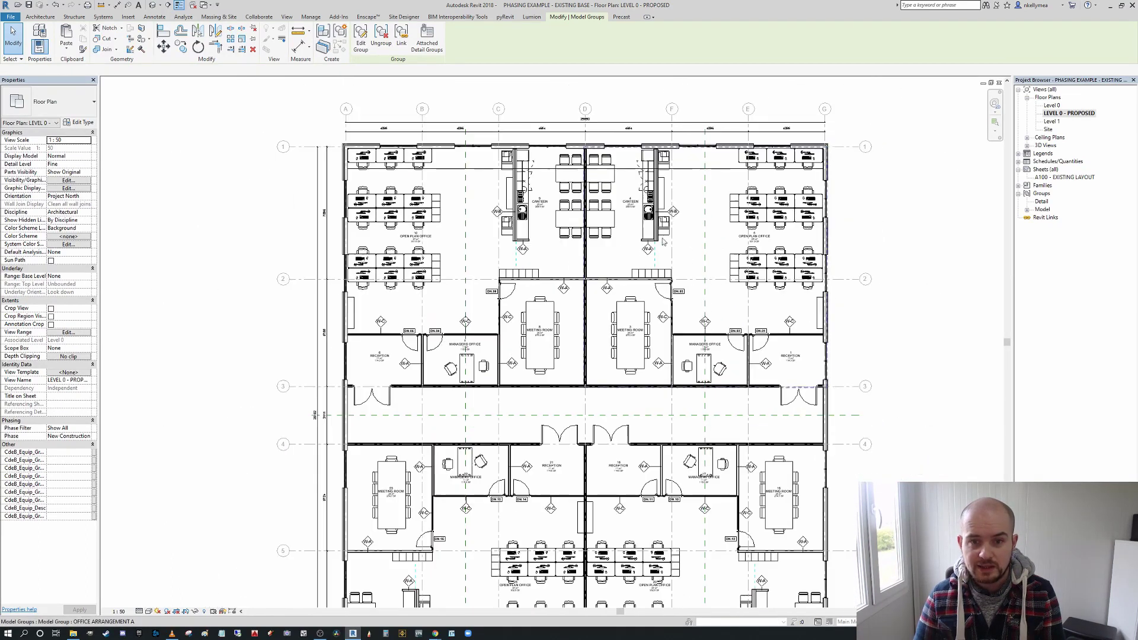
middle_click_drag(825, 256, 799, 286)
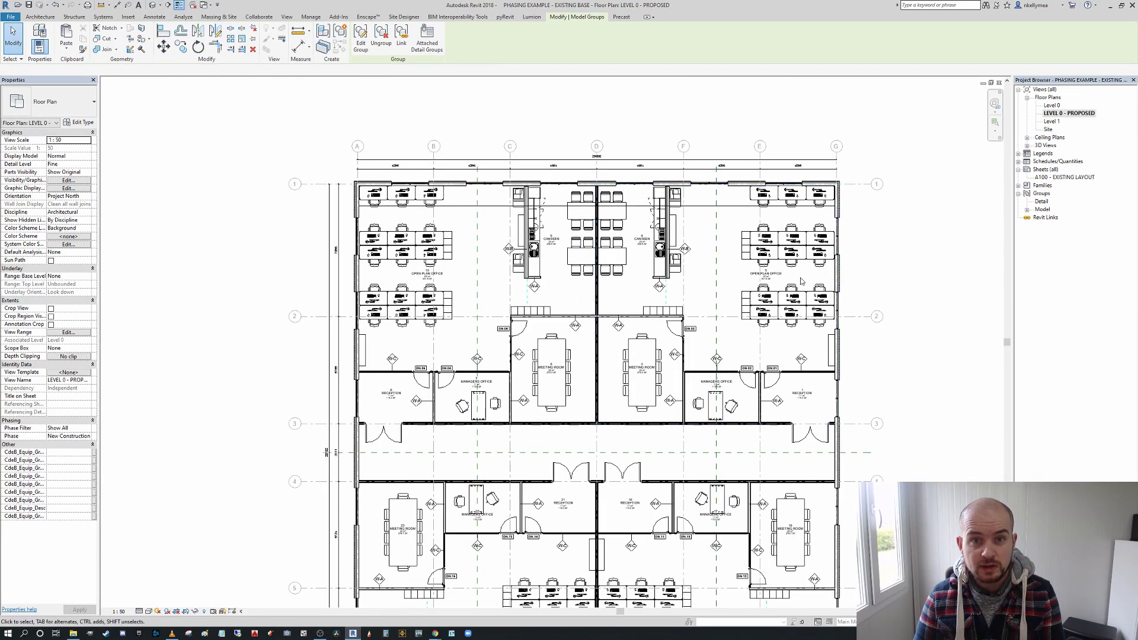
scroll(800, 281, "up", 3)
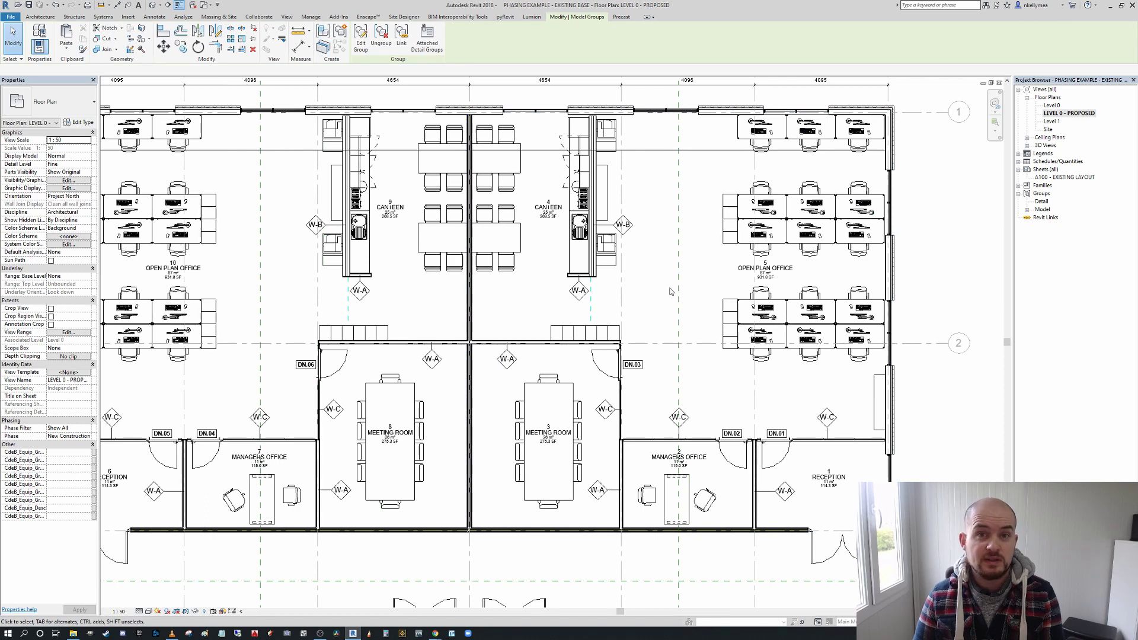
scroll(670, 291, "down", 3)
scroll(661, 517, "up", 3)
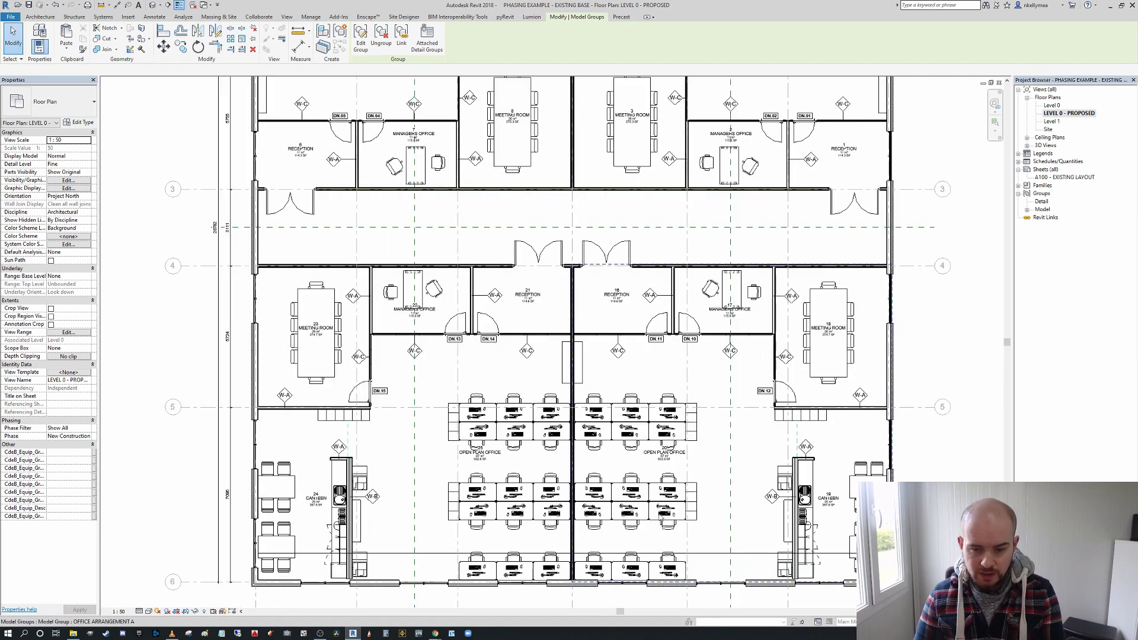
scroll(655, 504, "down", 2)
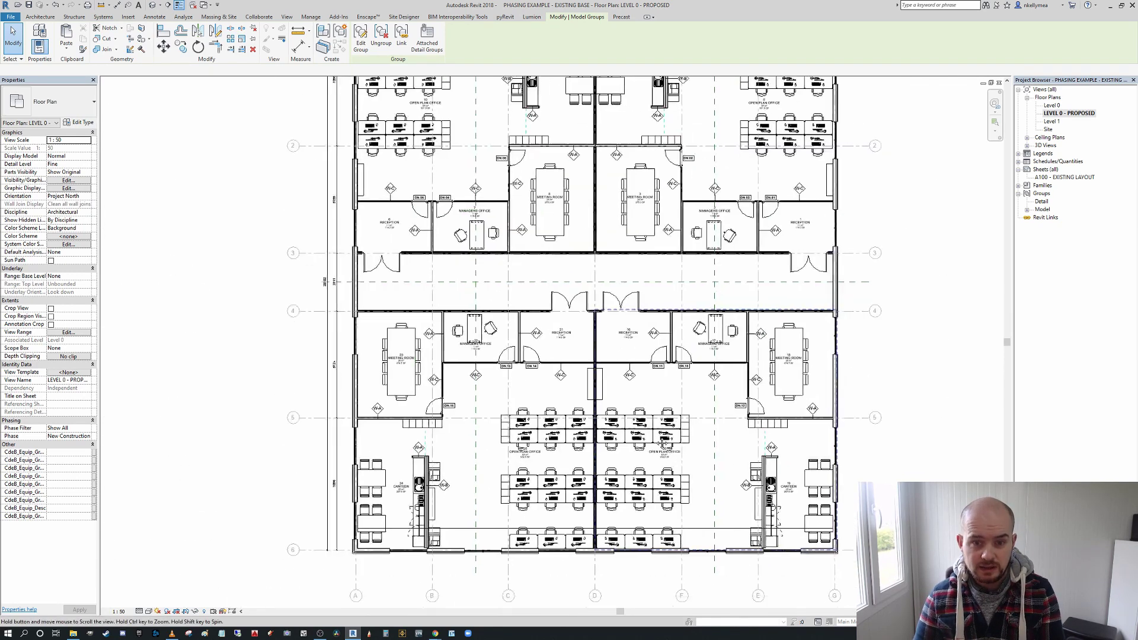
scroll(633, 462, "up", 2)
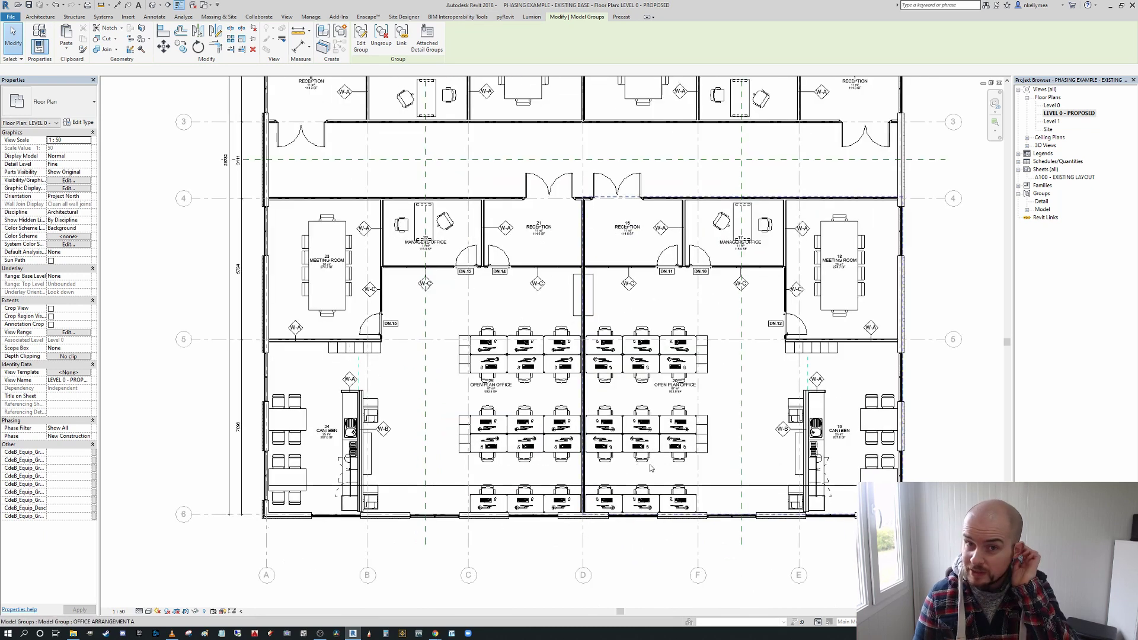
scroll(651, 467, "down", 1)
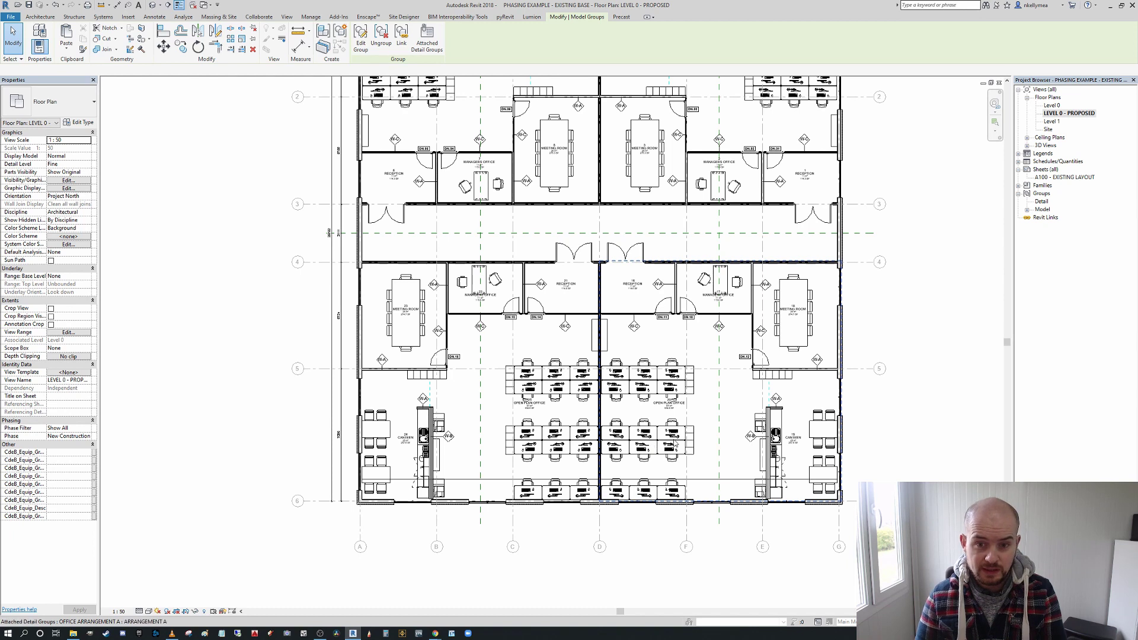
scroll(674, 442, "up", 1)
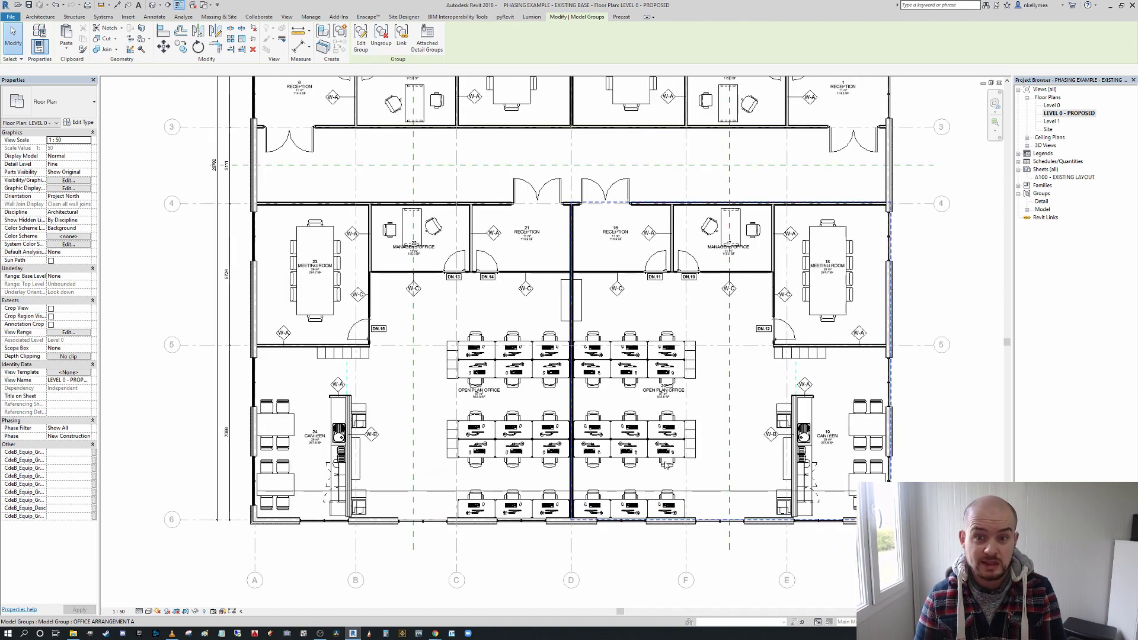
scroll(666, 464, "down", 1)
scroll(686, 422, "down", 3)
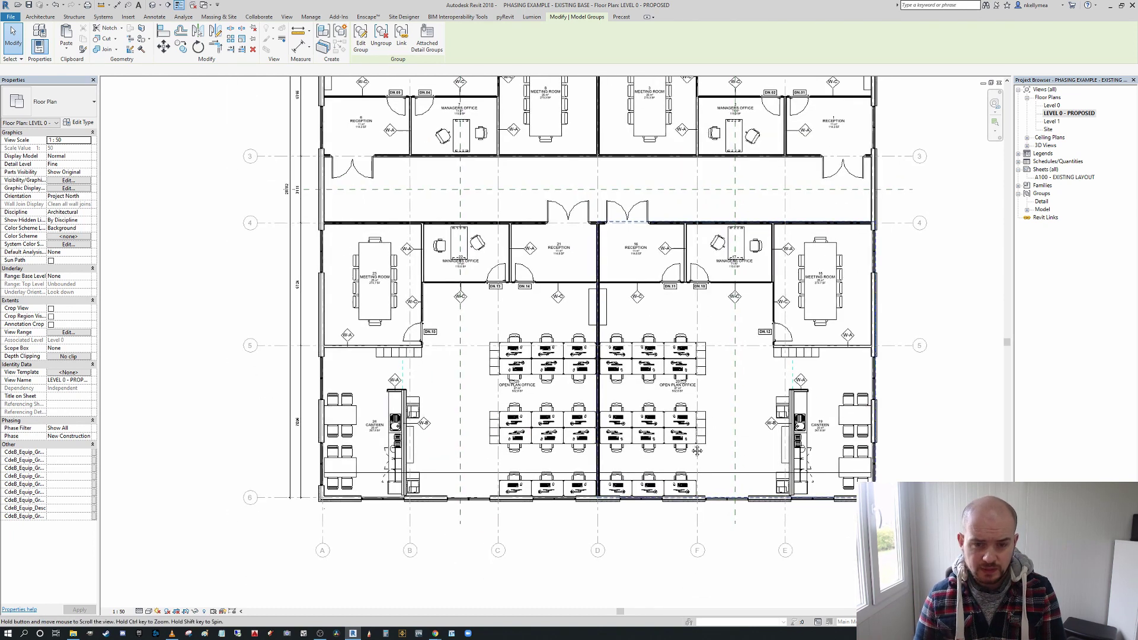
left_click(624, 432)
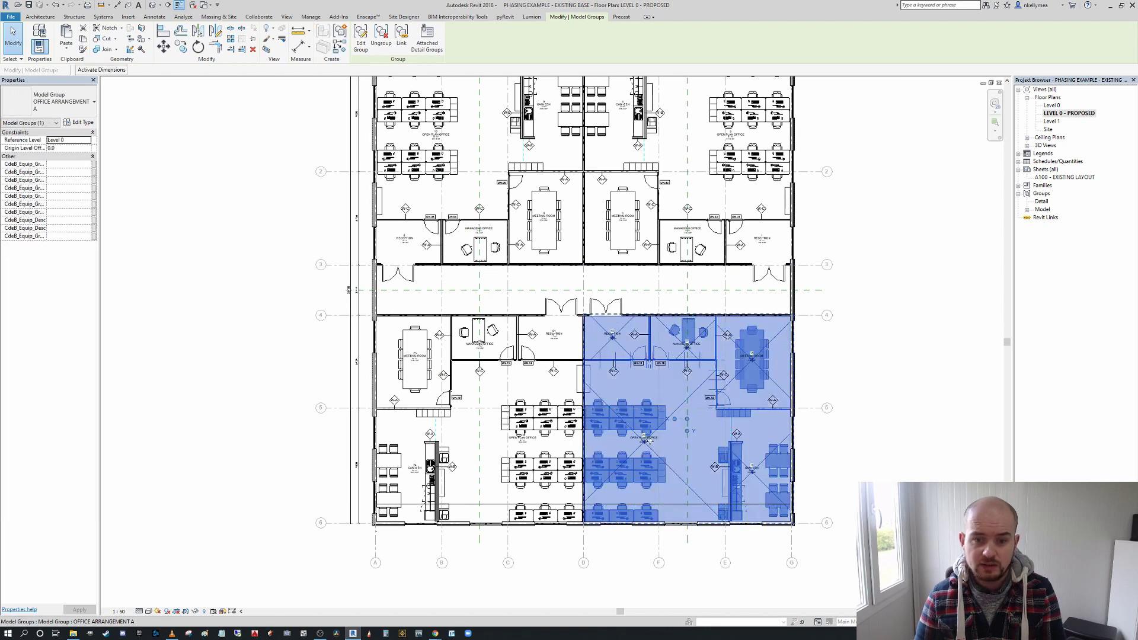
middle_click_drag(528, 326, 474, 266)
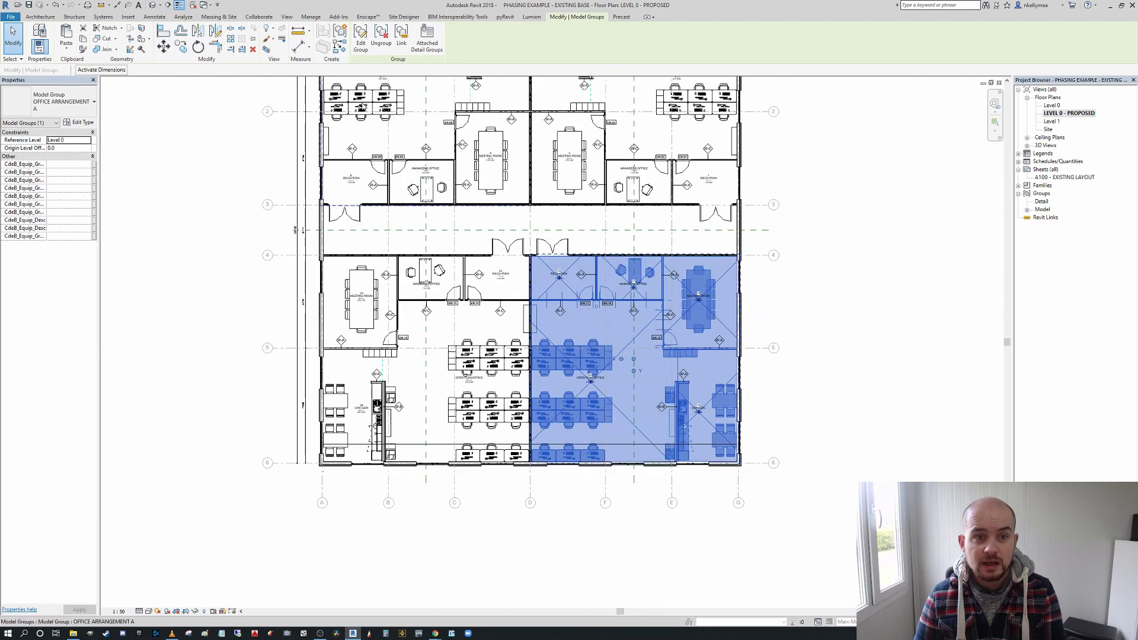
left_click(360, 36)
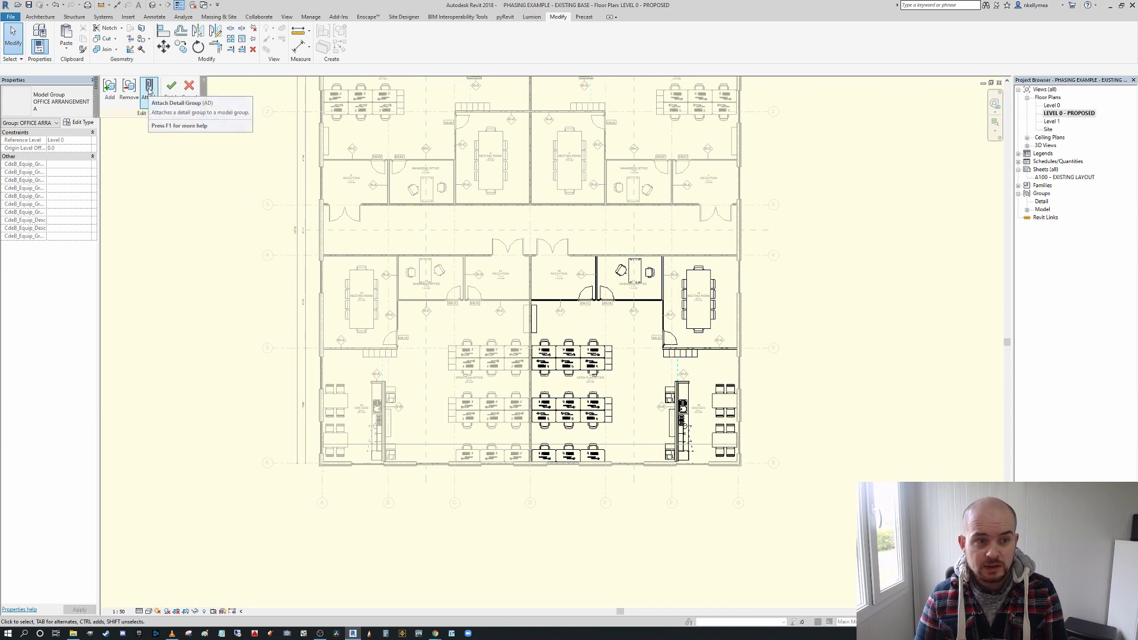
scroll(577, 404, "up", 3)
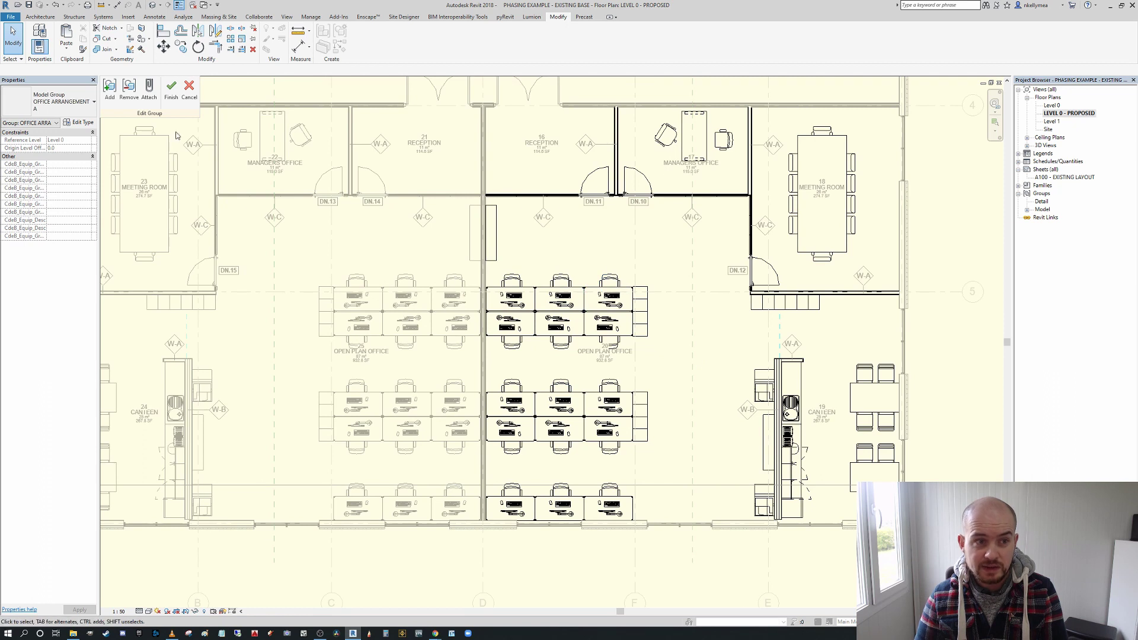
left_click(129, 96)
scroll(664, 344, "up", 2)
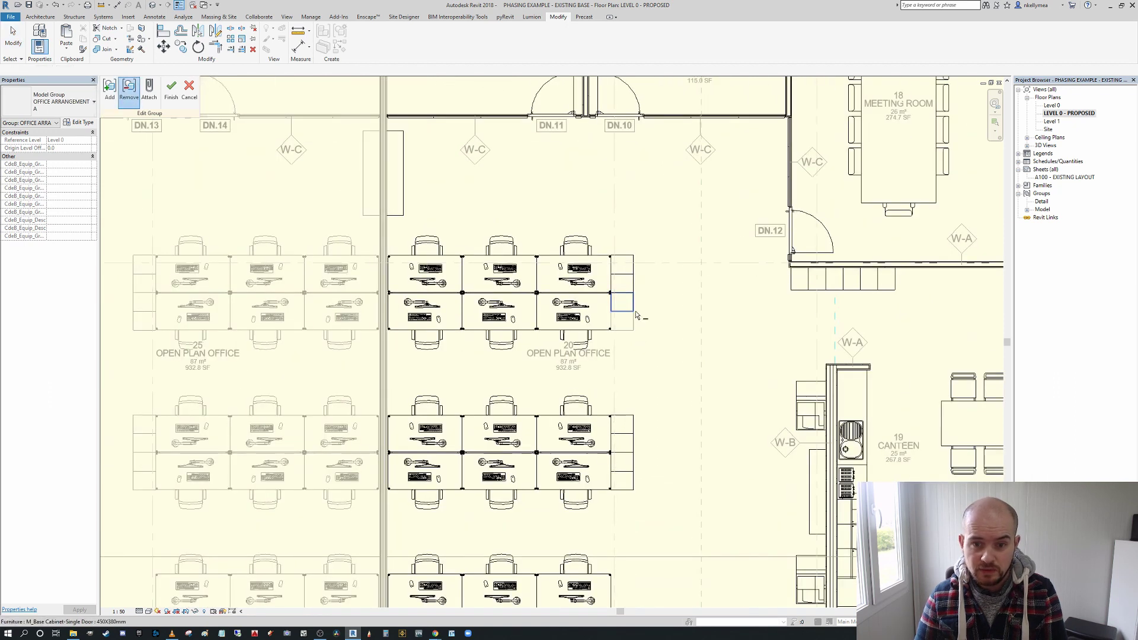
left_click(629, 284)
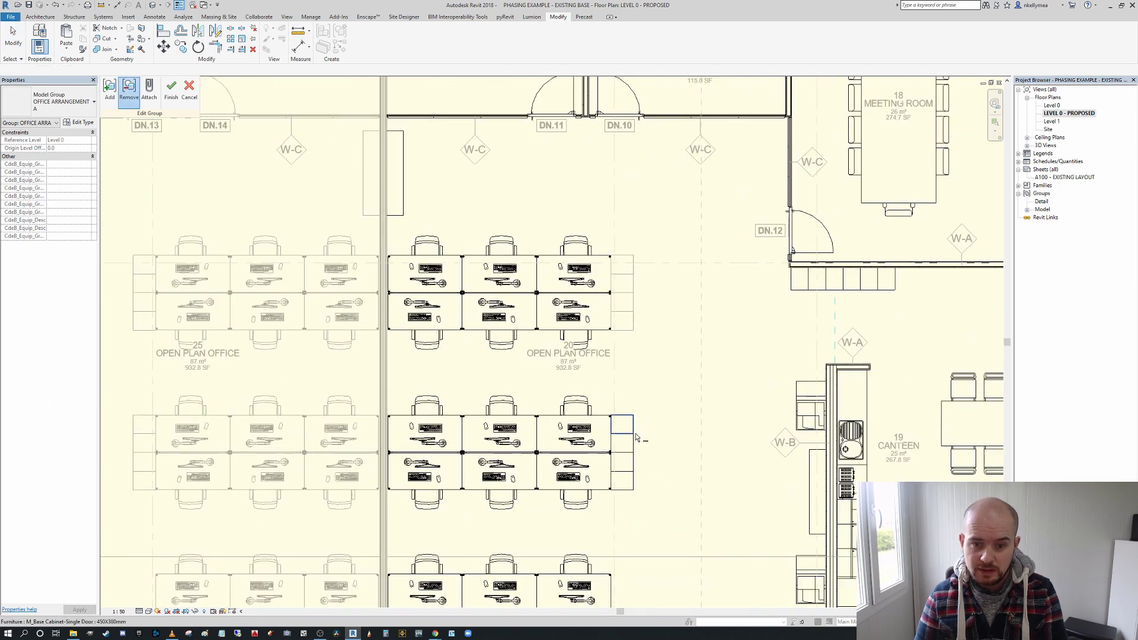
scroll(633, 484, "down", 3)
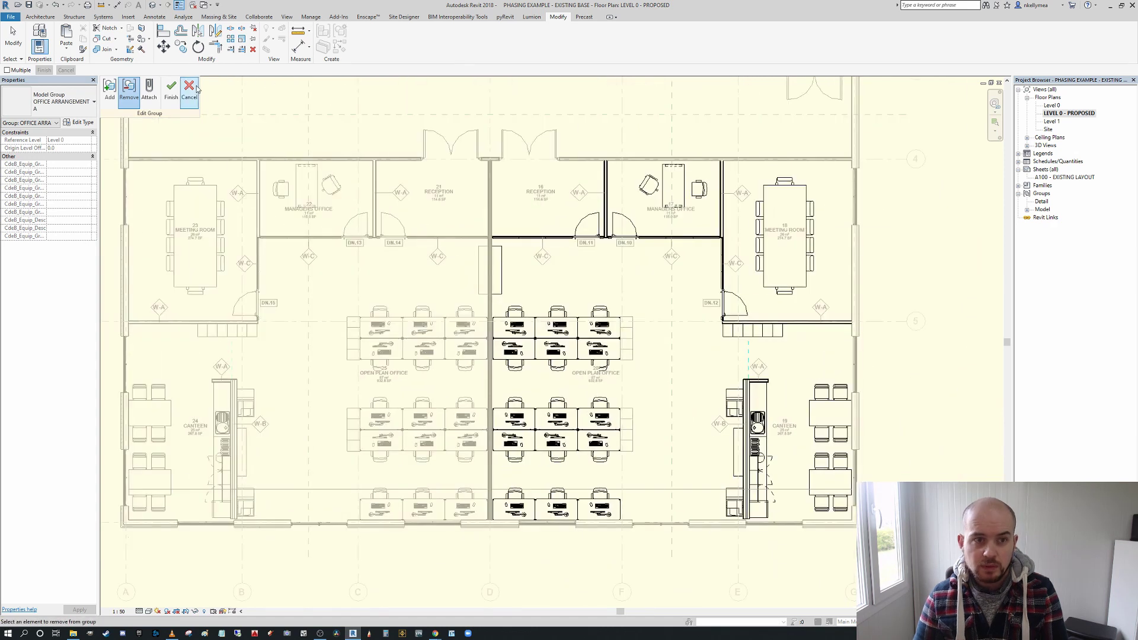
left_click(171, 90)
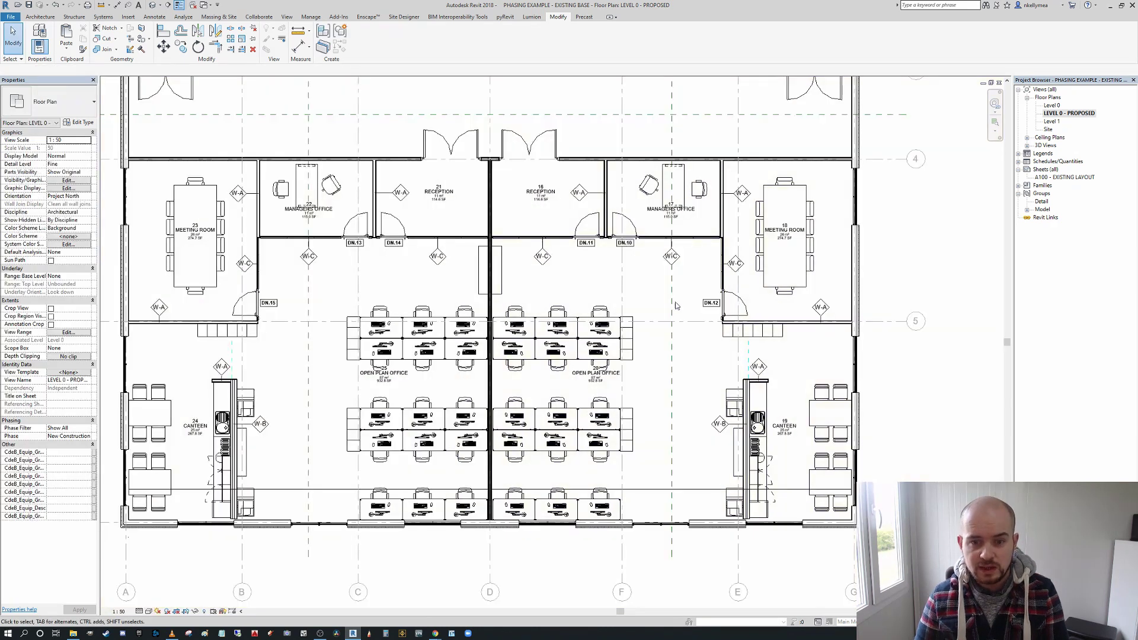
scroll(708, 433, "down", 3)
Delete the base cabinet beside the desks in the lower office.
scroll(708, 433, "up", 1)
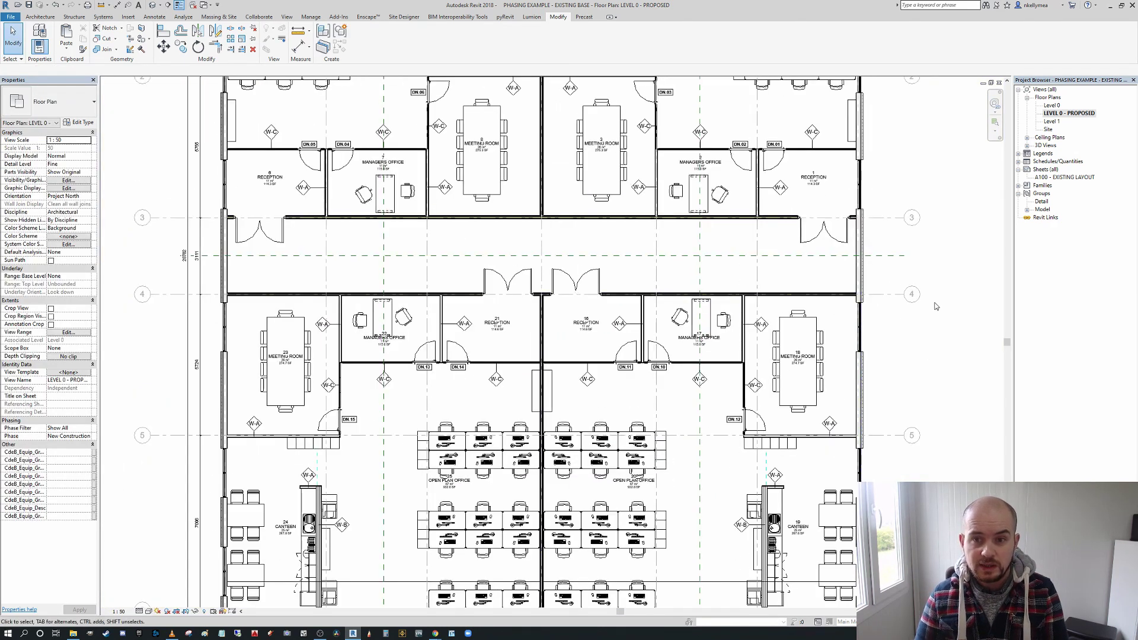
scroll(936, 306, "down", 2)
middle_click_drag(803, 158, 678, 298)
left_click(658, 211)
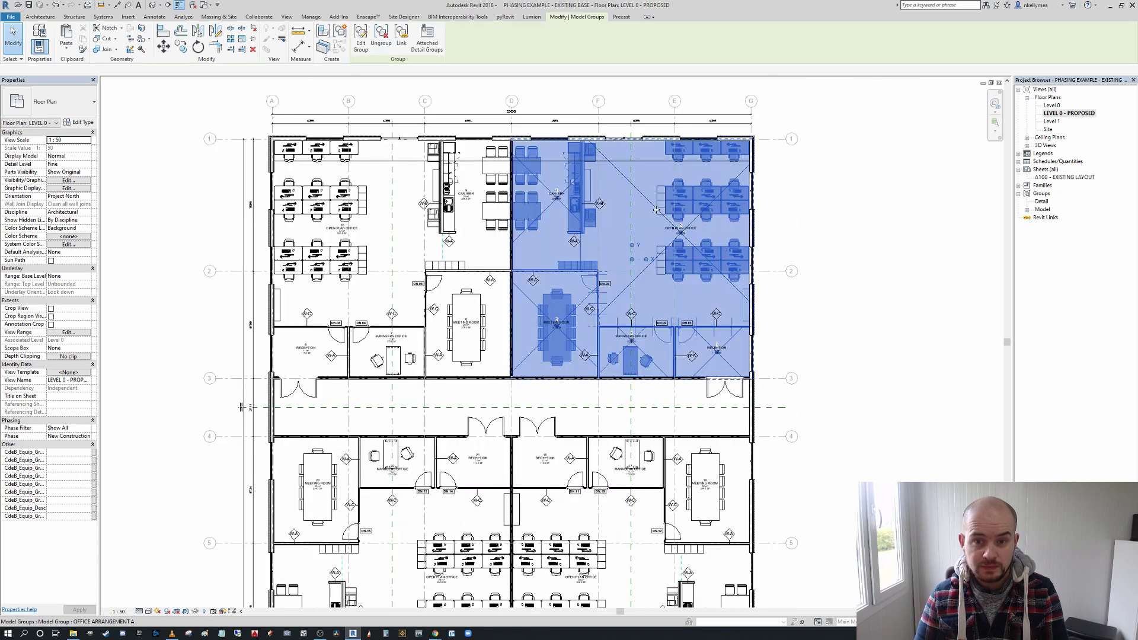
scroll(687, 223, "down", 2)
middle_click_drag(688, 223, 695, 169)
scroll(648, 474, "up", 4)
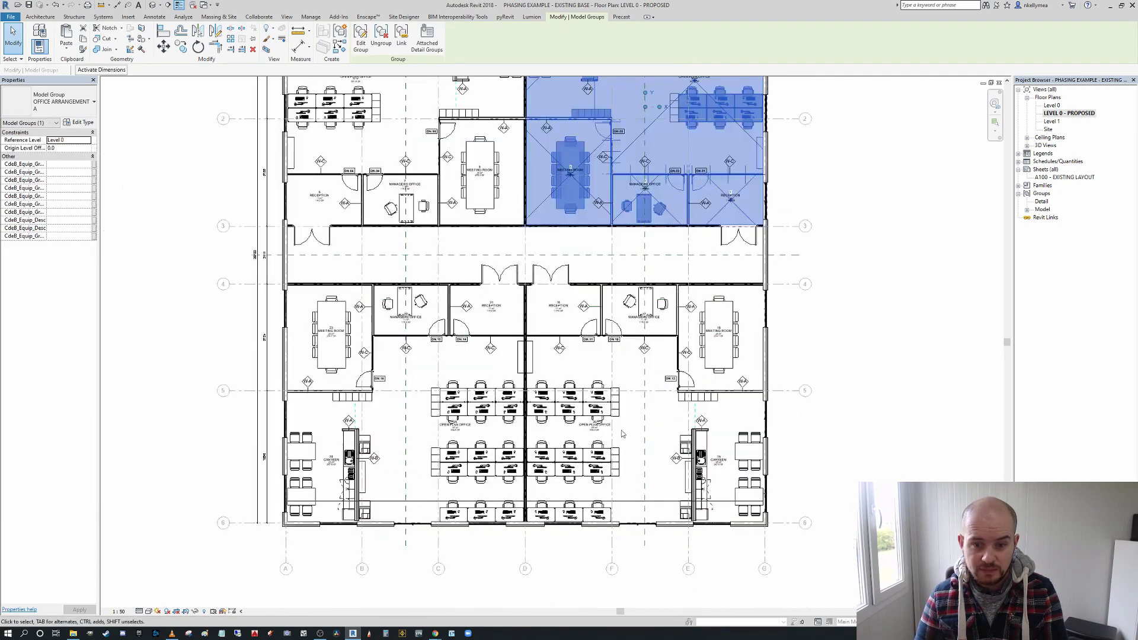
left_click(602, 401)
scroll(616, 417, "up", 3)
key("Delete")
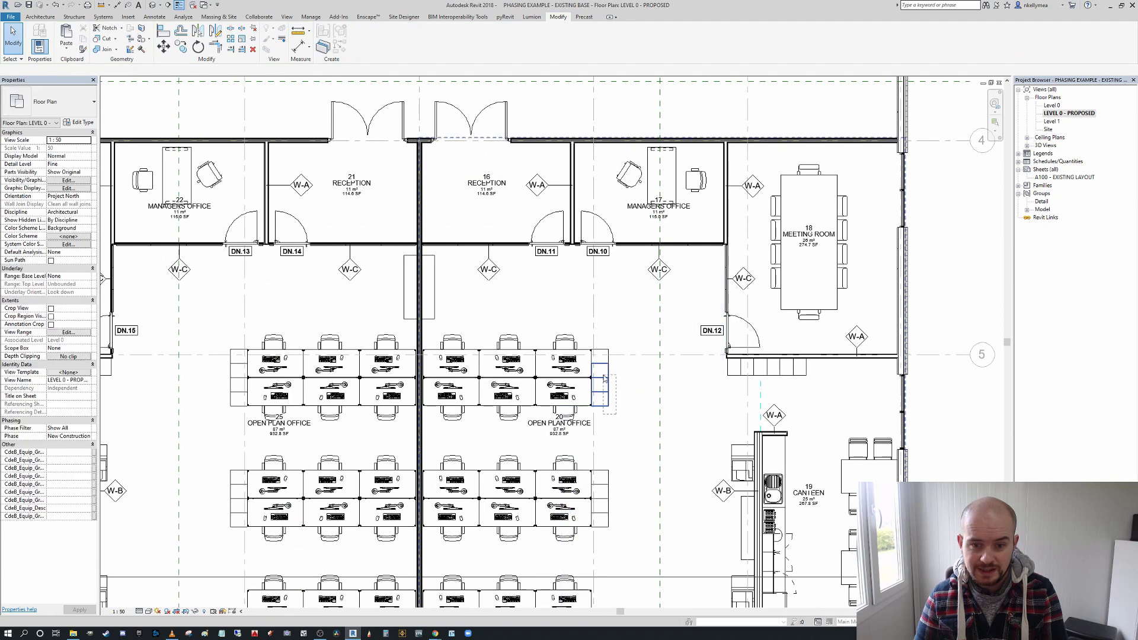
Delete the four remaining base cabinets beside the desks, undoing an accidental group deletion.
left_click_drag(609, 391, 599, 368)
key("Delete")
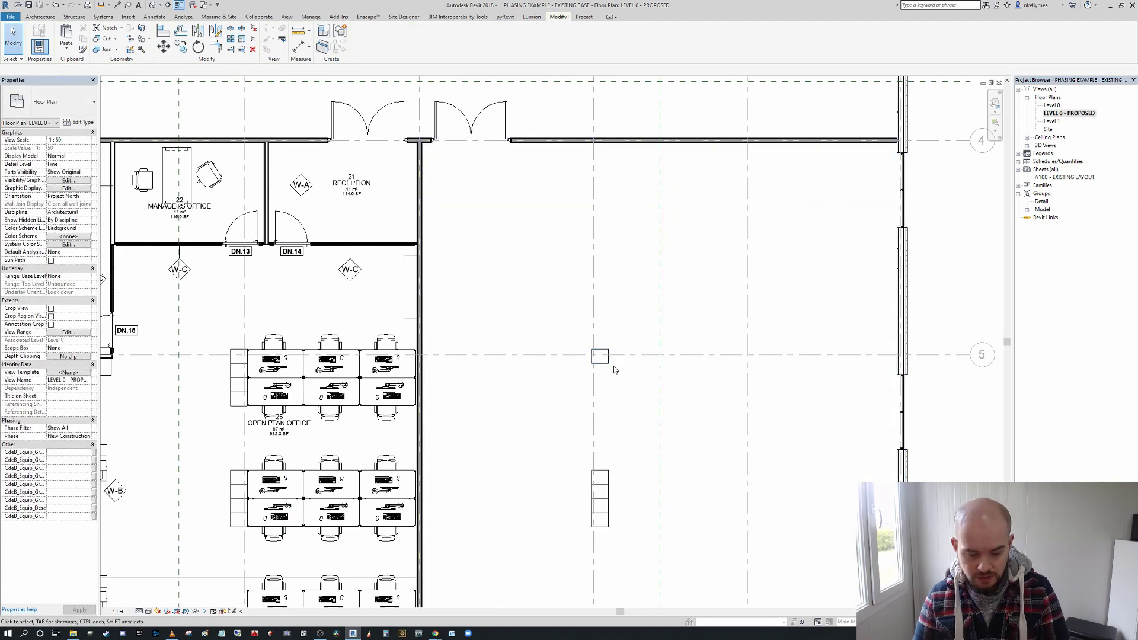
key("ctrl+z")
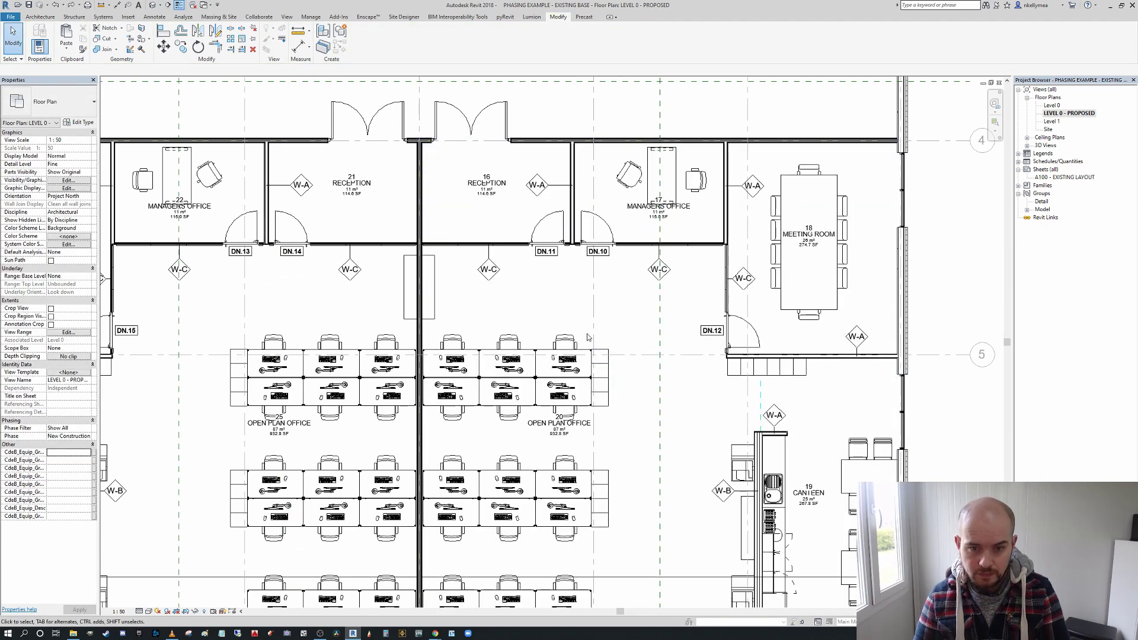
left_click_drag(589, 336, 629, 416)
key("Delete")
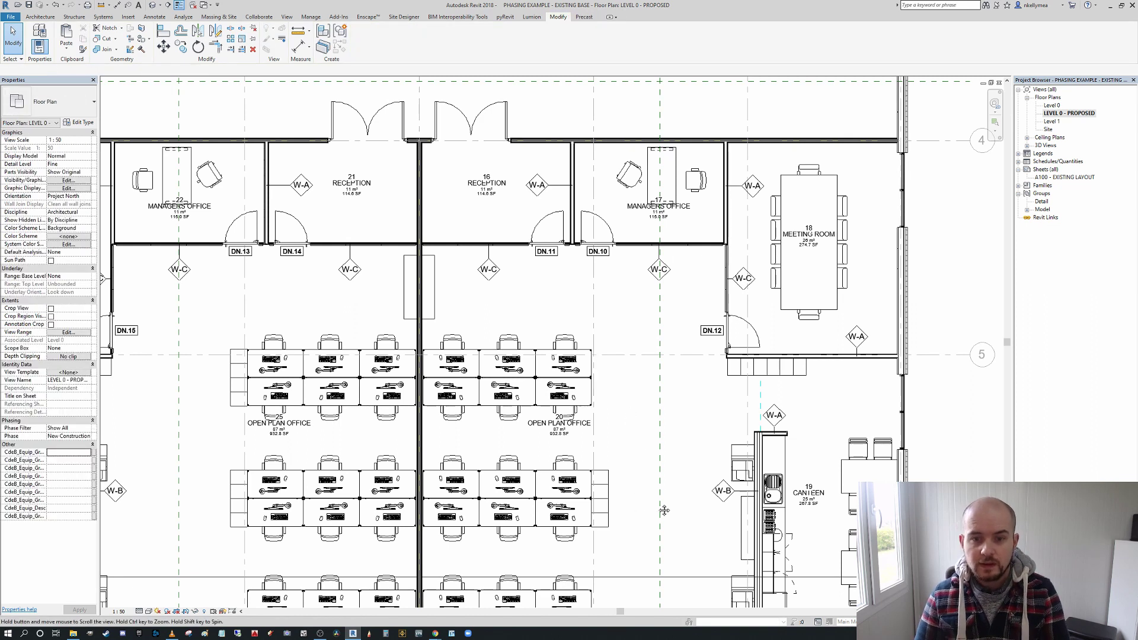
Delete another base cabinet and select the next cabinets below it.
scroll(657, 593, "down", 5)
left_click(678, 287)
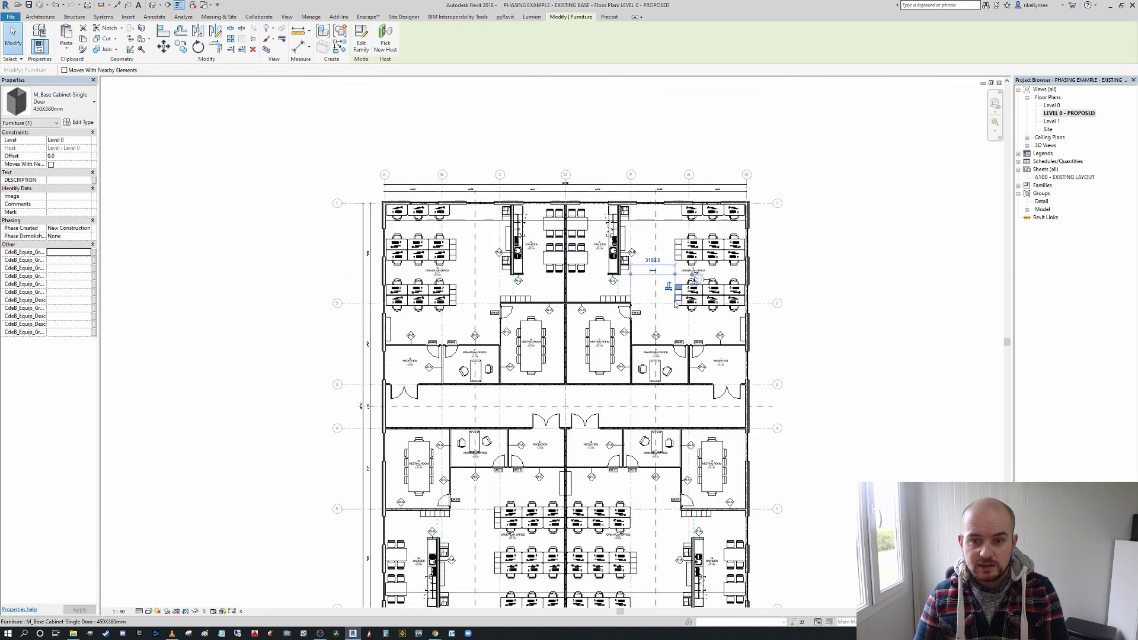
scroll(677, 301, "up", 3)
key("Delete")
left_click(680, 289)
left_click(680, 301)
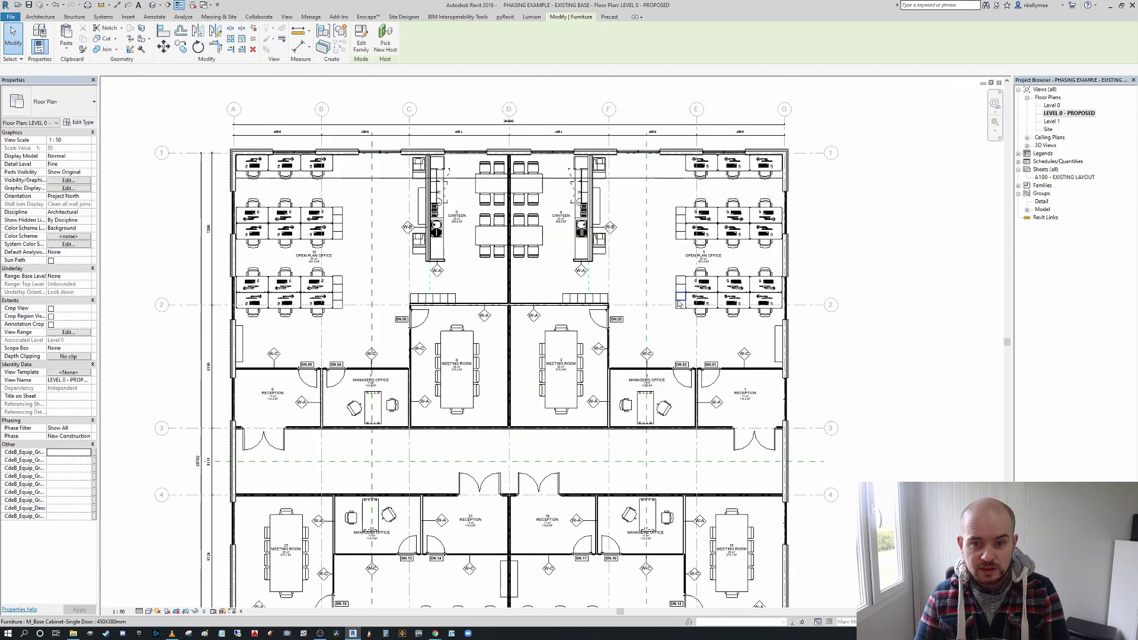
Open the OFFICE ARRANGEMENT A group for editing.
middle_click_drag(760, 362, 733, 314)
scroll(693, 242, "up", 2)
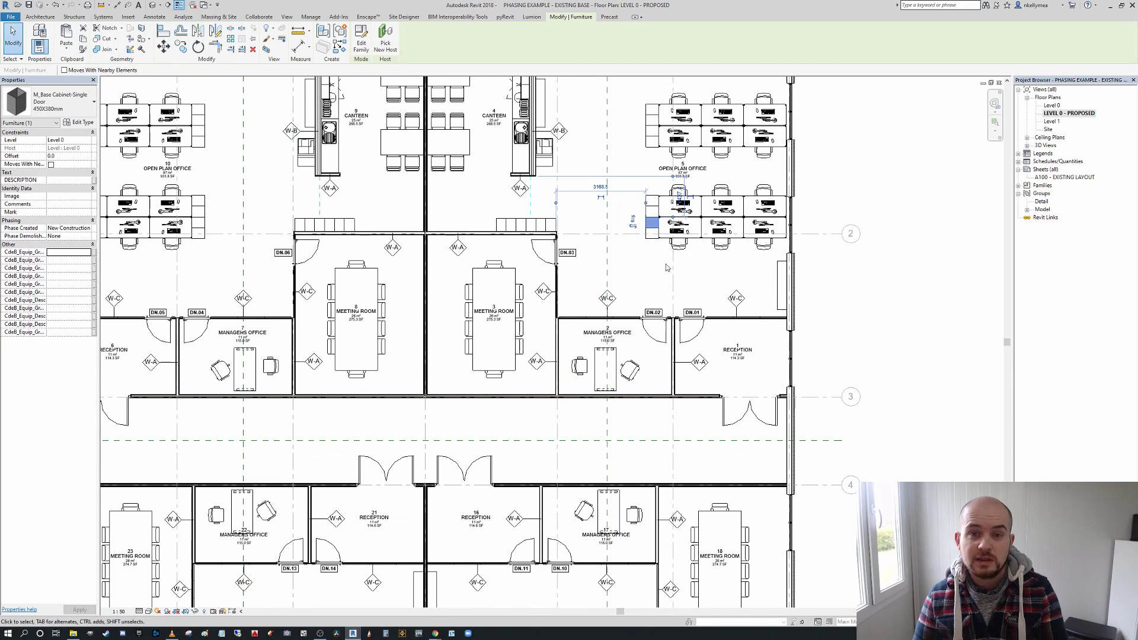
middle_click_drag(667, 268, 715, 345)
scroll(688, 286, "down", 3)
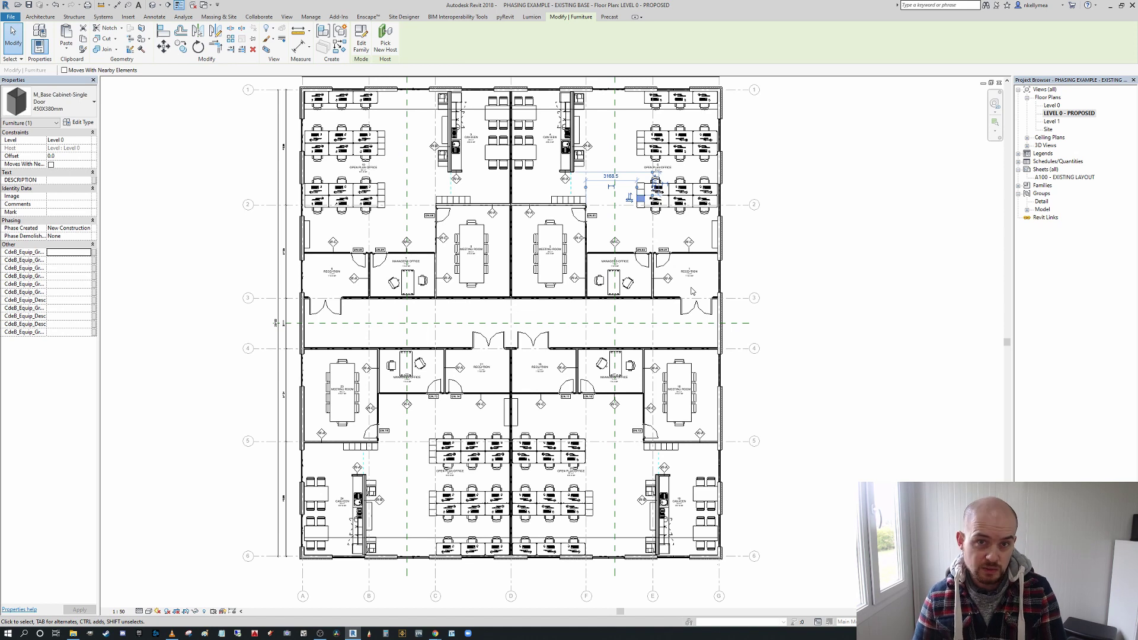
middle_click_drag(663, 311, 664, 304)
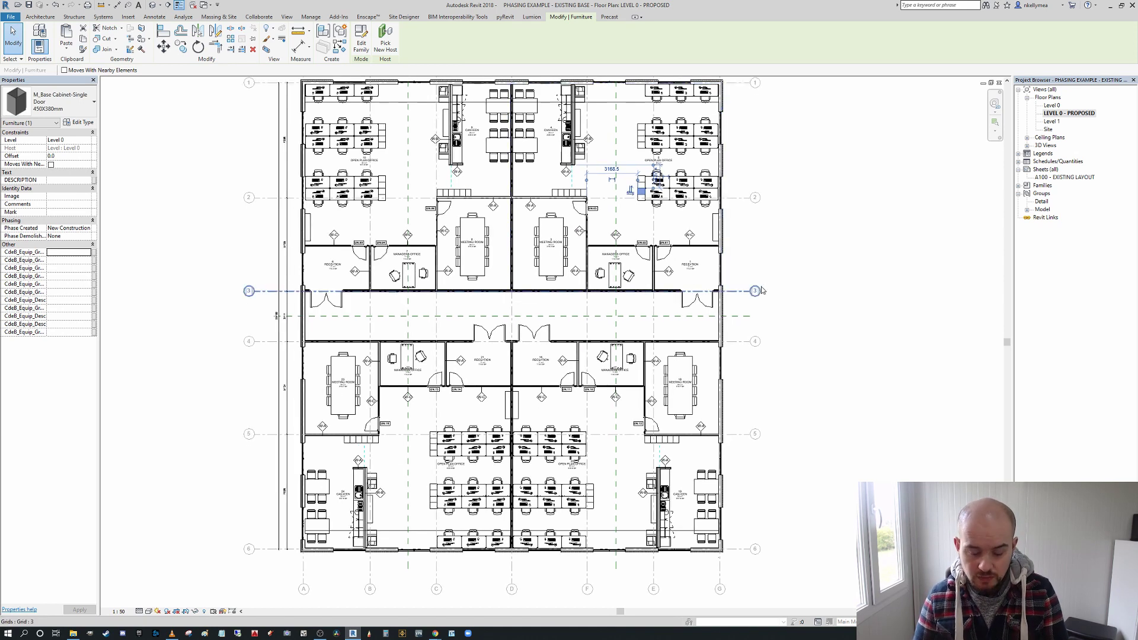
scroll(587, 491, "up", 3)
double_click(586, 490)
scroll(713, 219, "down", 1)
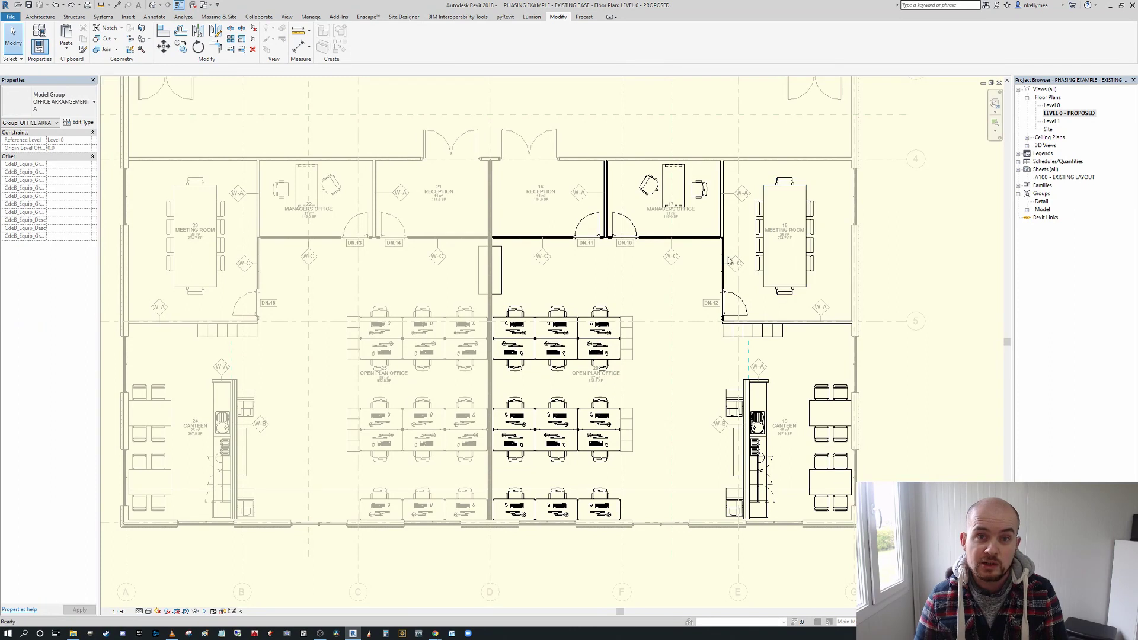
scroll(631, 399, "up", 3)
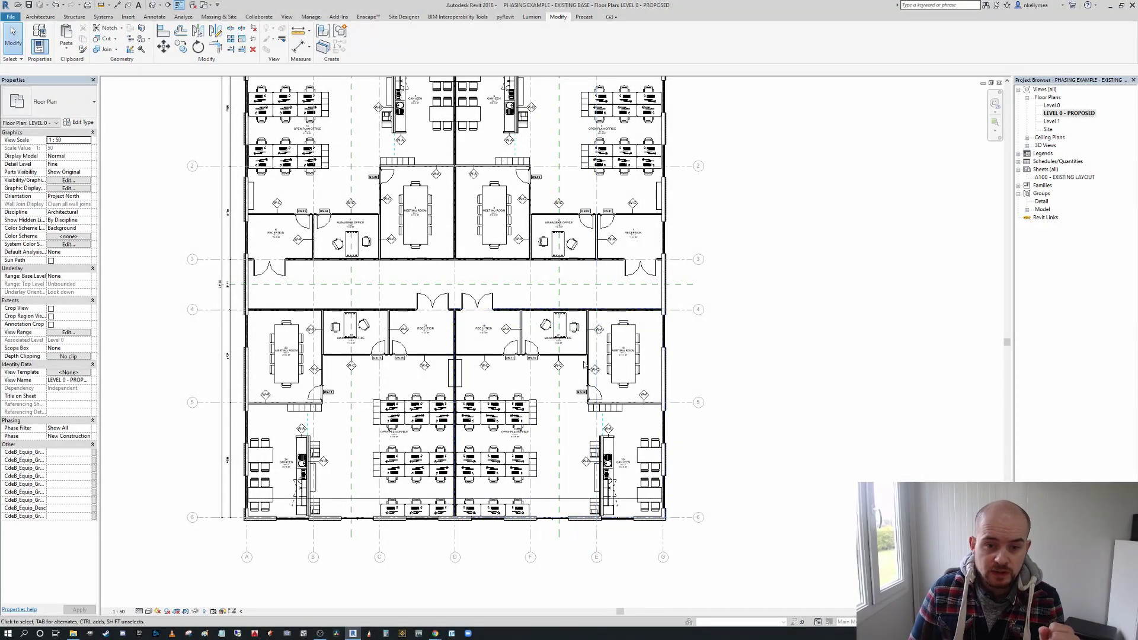
scroll(499, 428, "up", 2)
Select the lower-right office group and zoom to fit the whole plan (ZF).
left_click(557, 460)
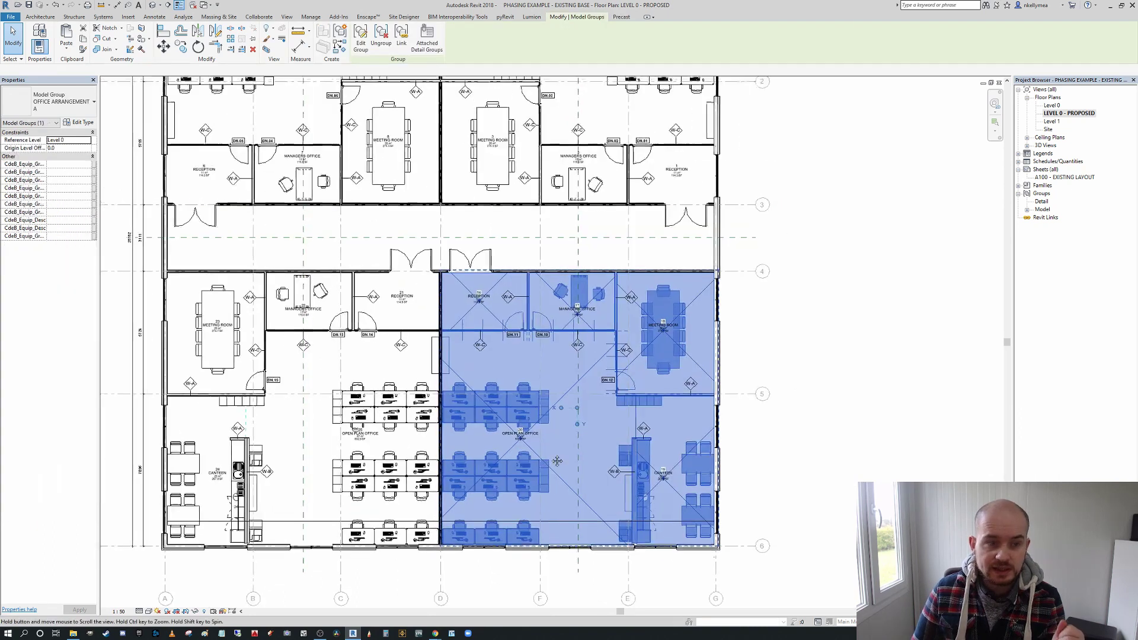
middle_click_drag(557, 460, 41, 132)
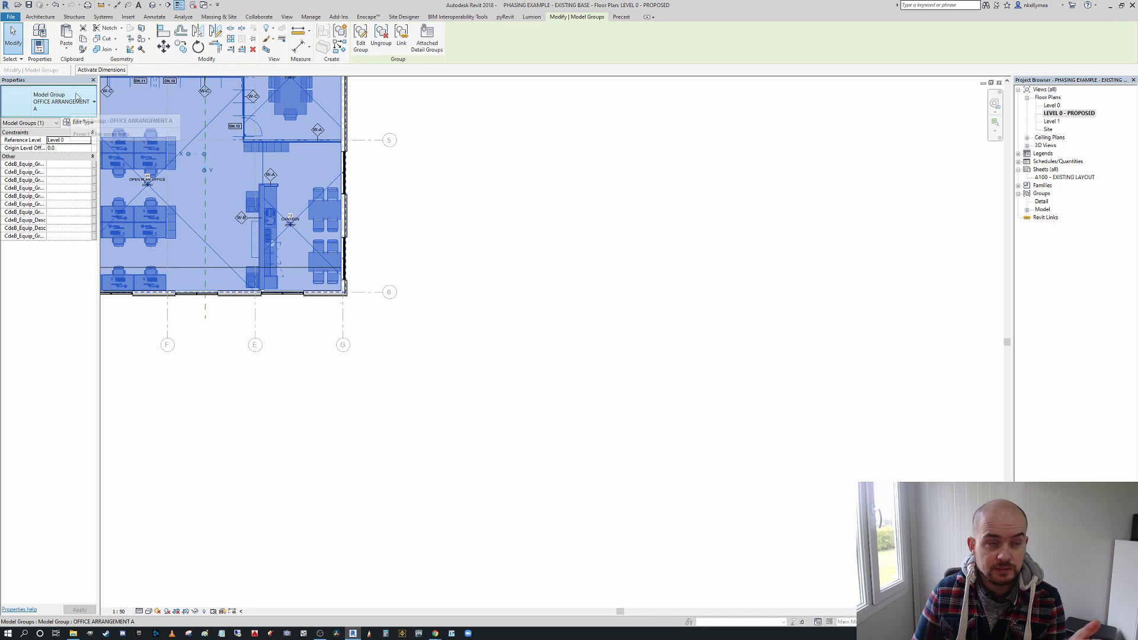
key("z")
key("f")
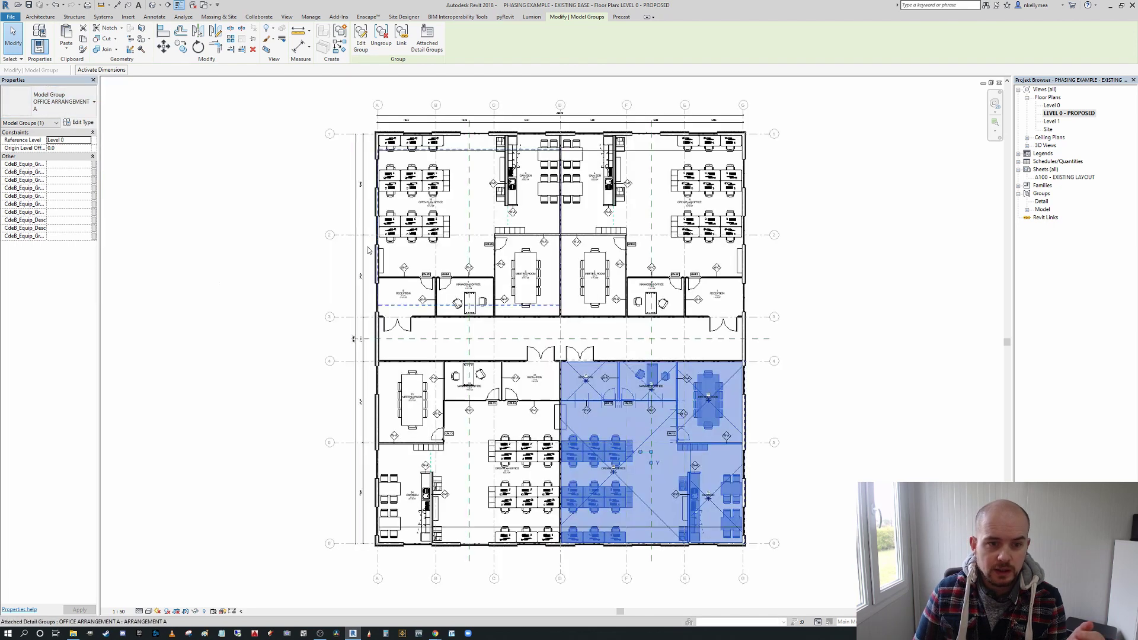
scroll(668, 496, "up", 2)
scroll(668, 495, "up", 3)
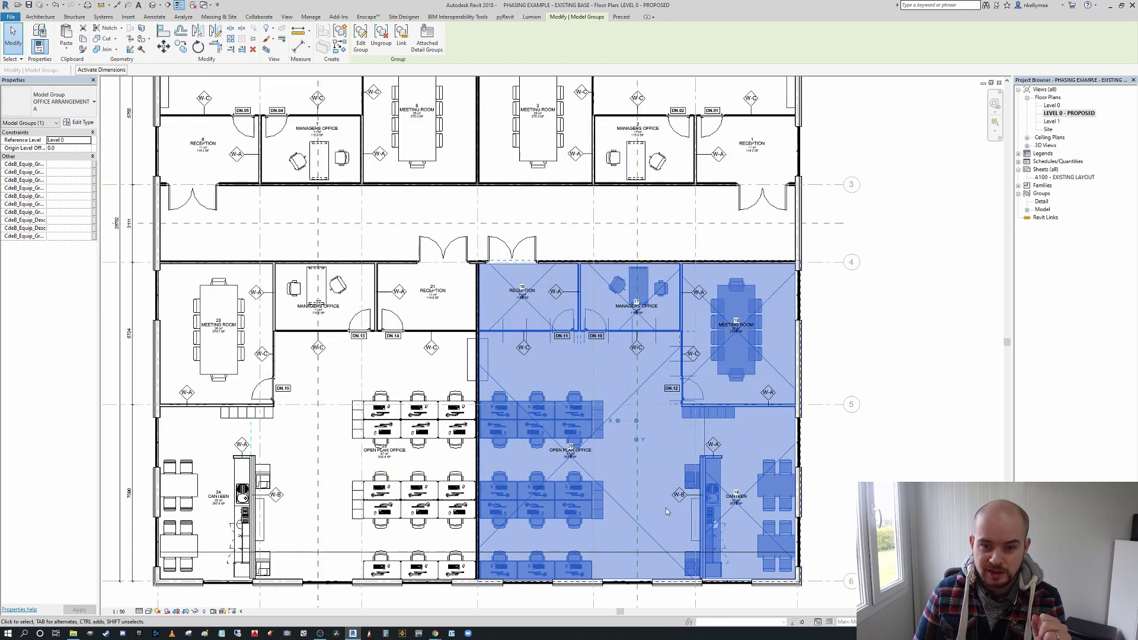
middle_click_drag(684, 411, 642, 412)
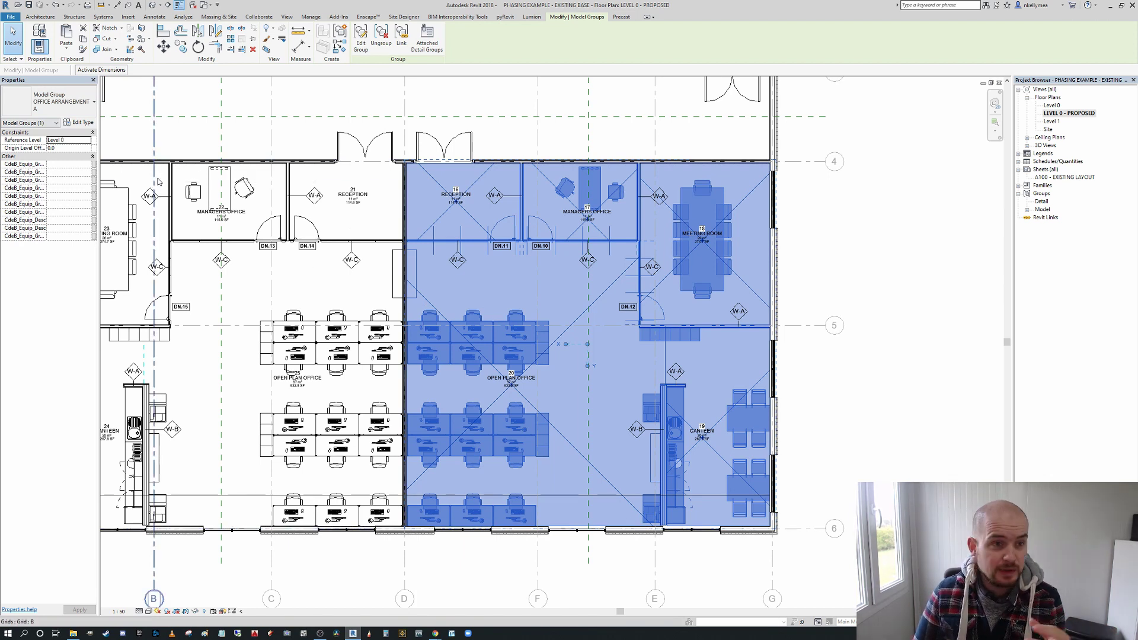
Duplicate the group's type as OFFICE ARRANGEMENT B and apply it.
left_click(75, 125)
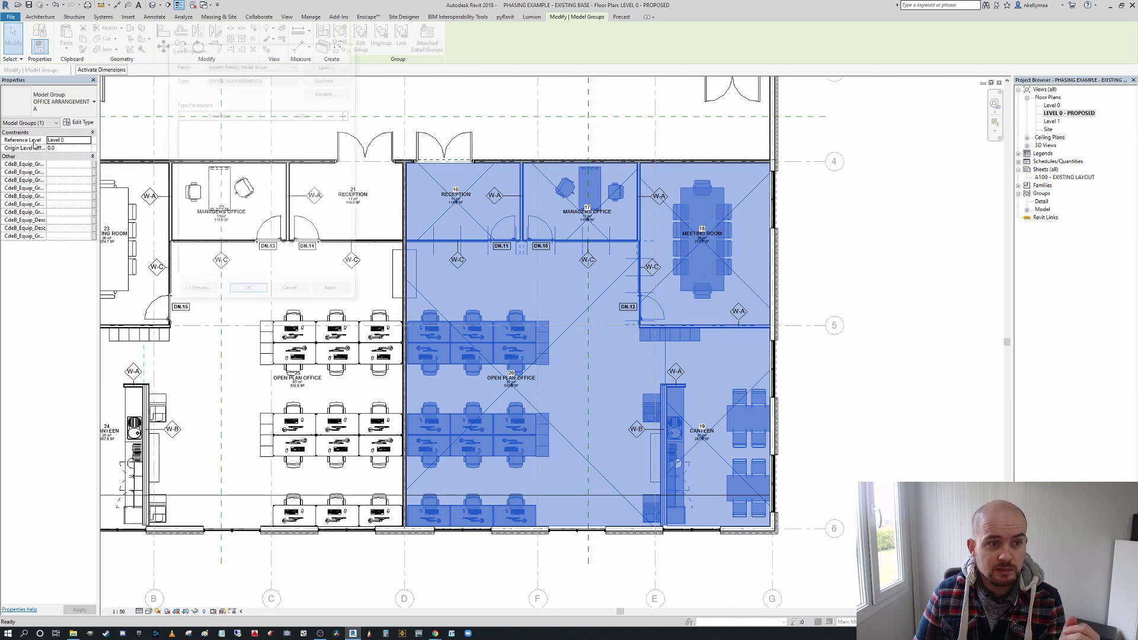
left_click(328, 78)
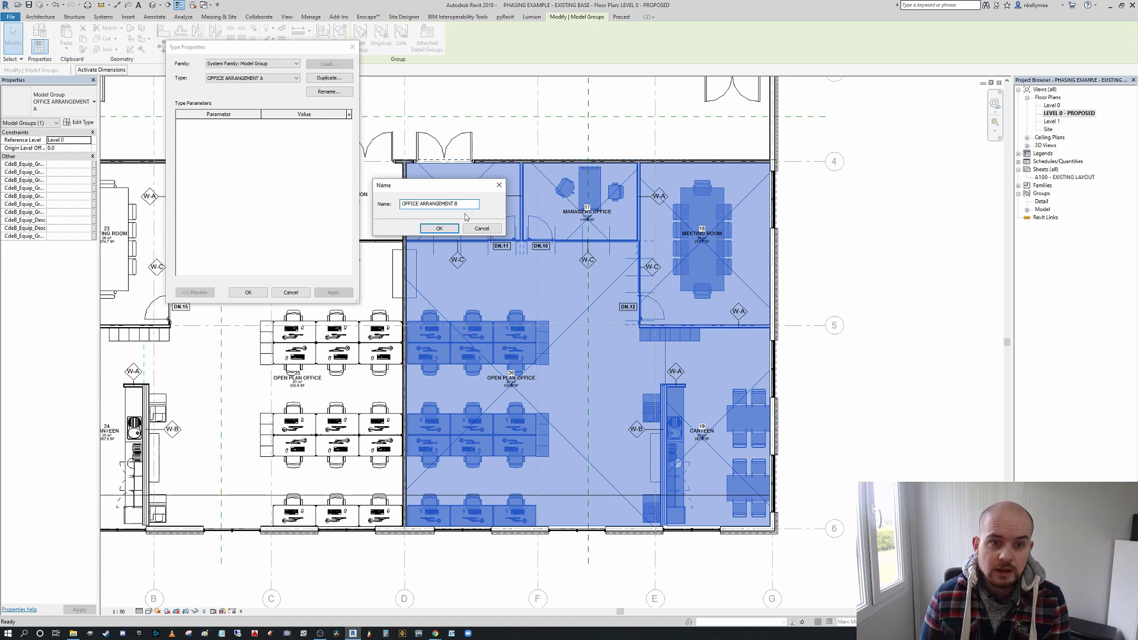
left_click(439, 229)
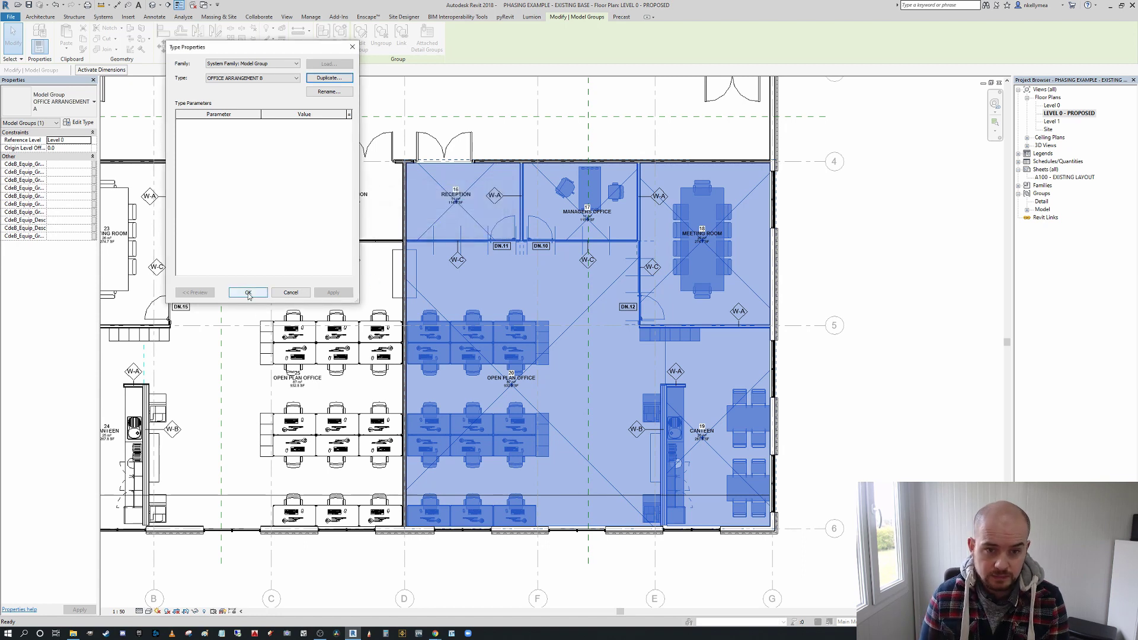
key("Return")
scroll(449, 293, "down", 1)
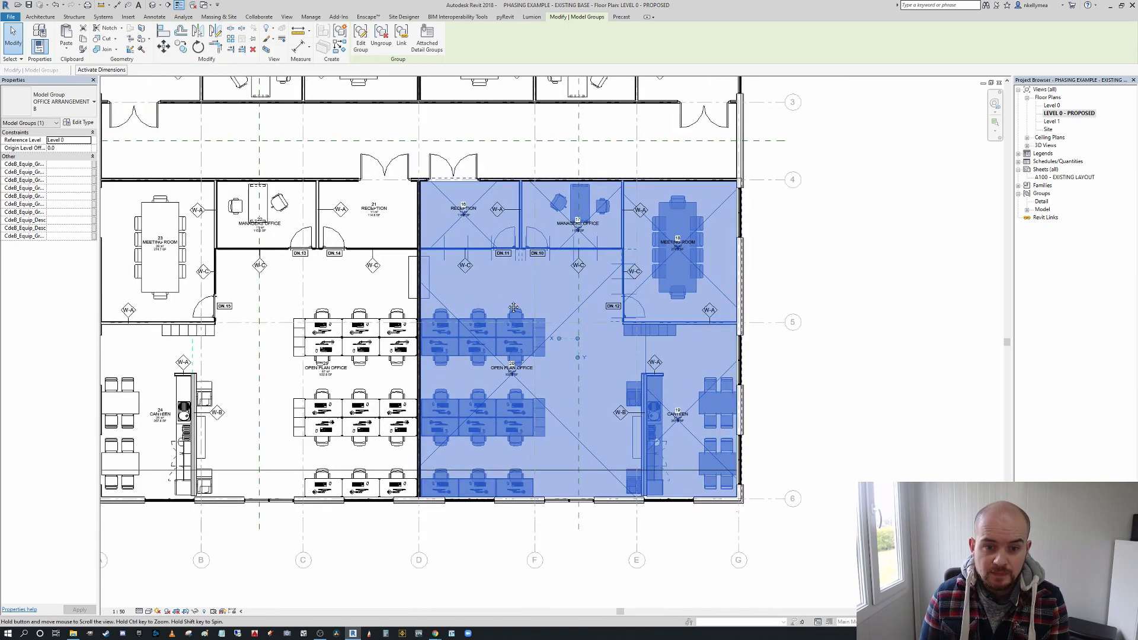
Edit the OFFICE ARRANGEMENT B group and select the two upper desk blocks.
left_click(361, 36)
scroll(515, 349, "up", 4)
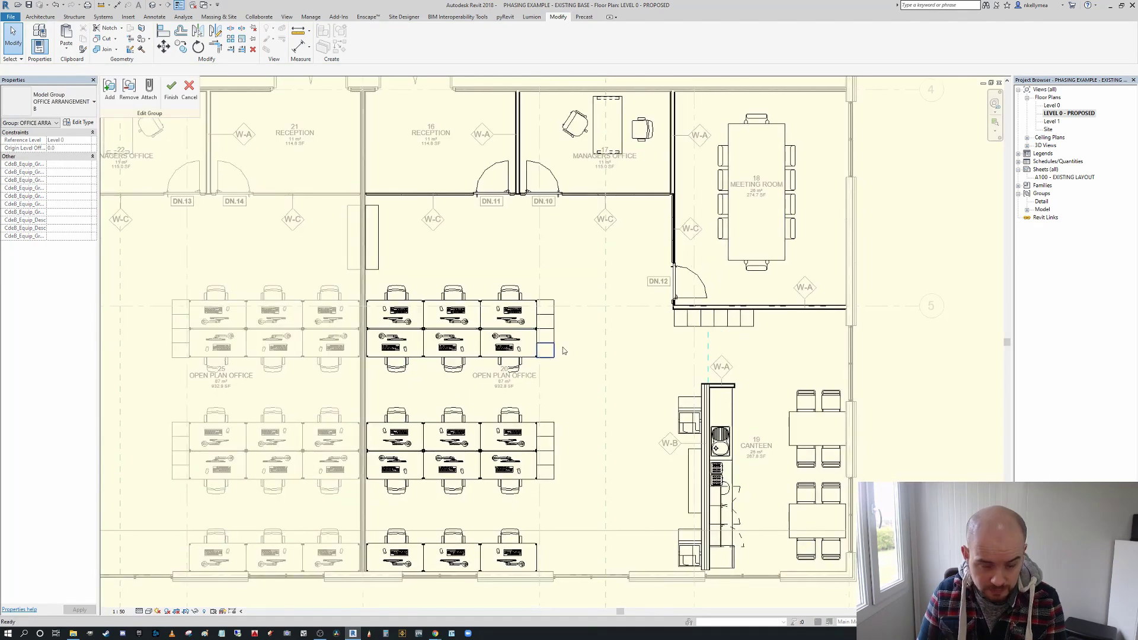
scroll(493, 331, "down", 2)
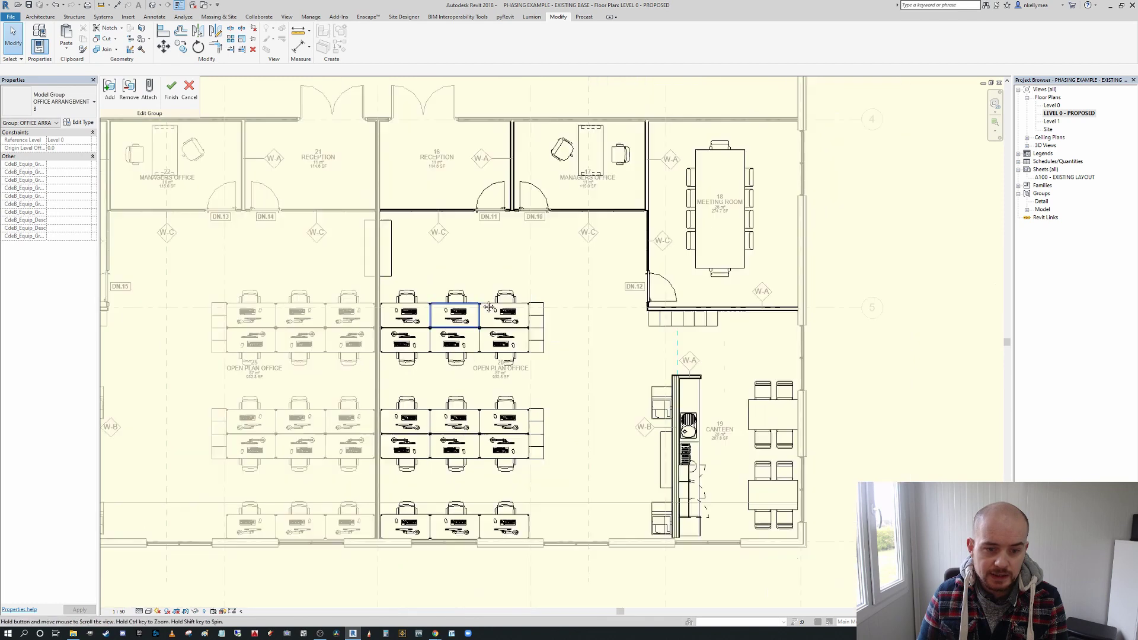
scroll(472, 436, "up", 1)
scroll(449, 436, "down", 1)
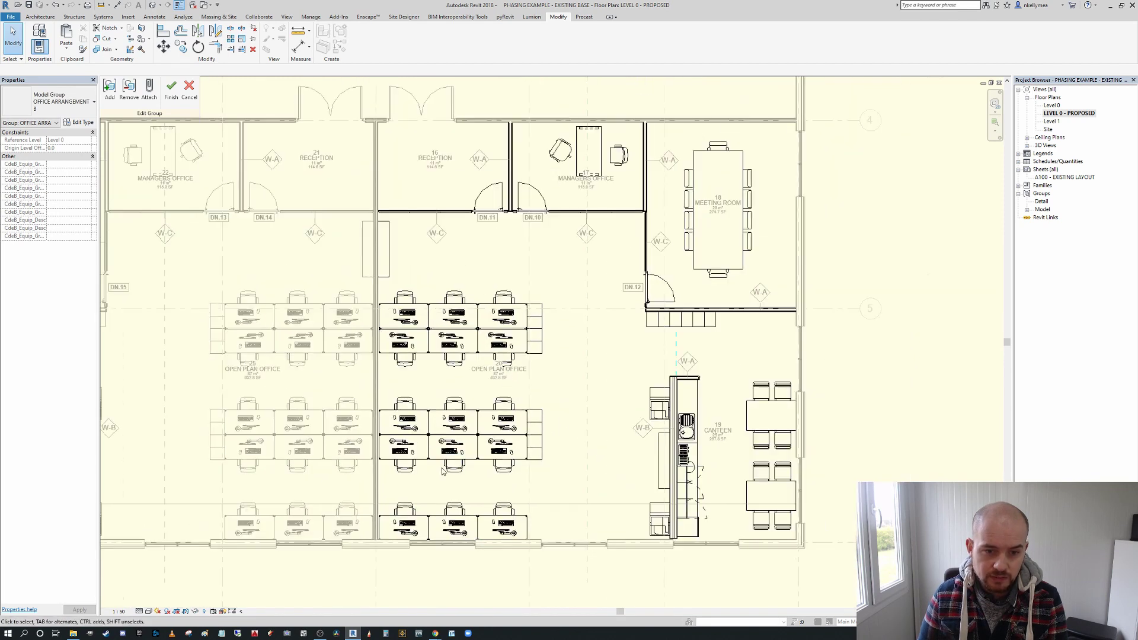
left_click_drag(347, 291, 596, 486)
left_click(597, 487)
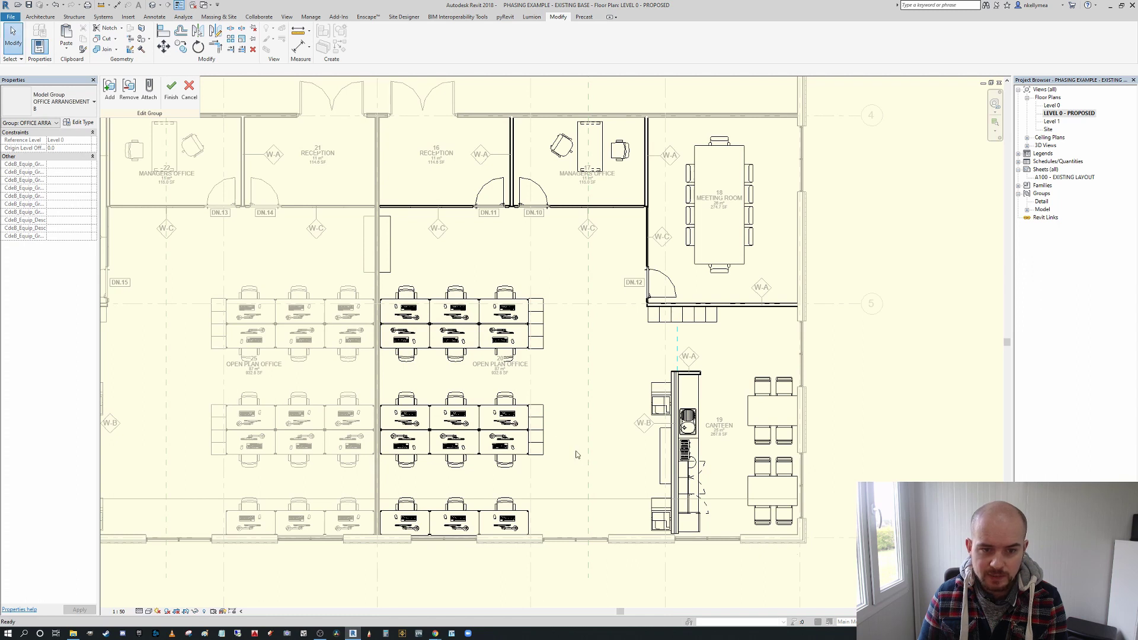
left_click_drag(380, 274, 612, 491)
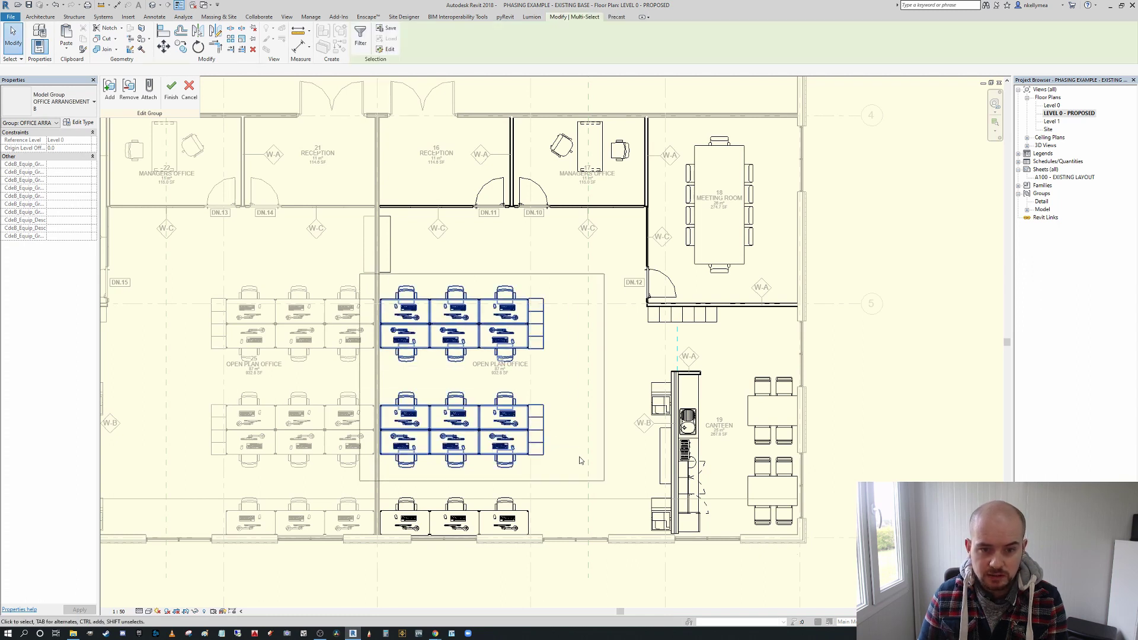
Rotate the two desk blocks 90° and reposition them within the open-plan office.
left_click(198, 46)
left_click(492, 266)
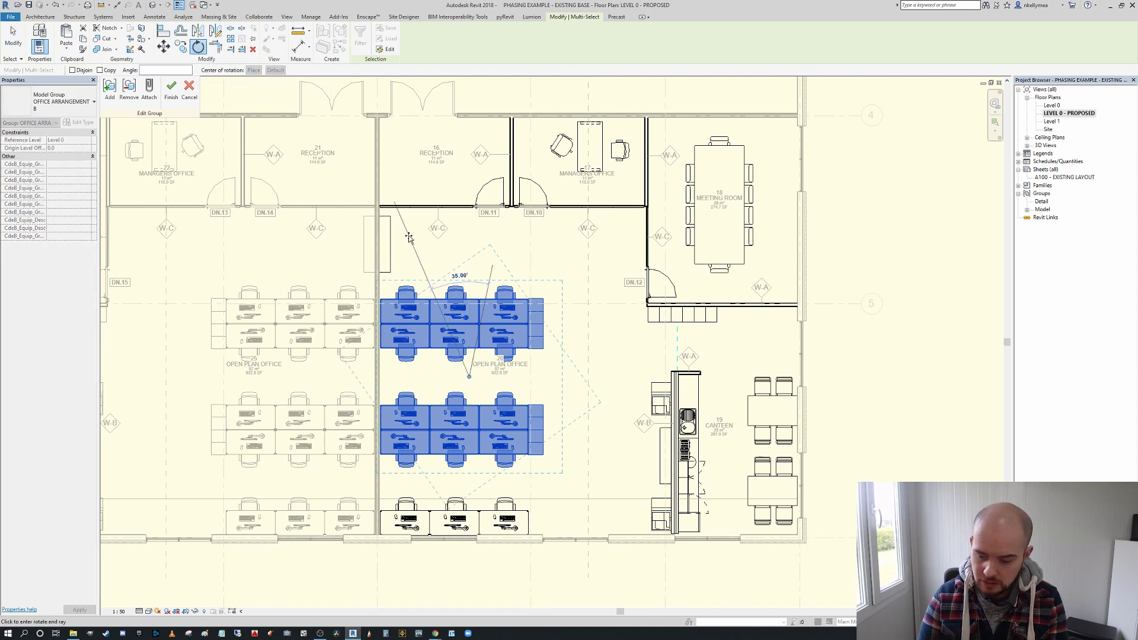
type("90")
key("Return")
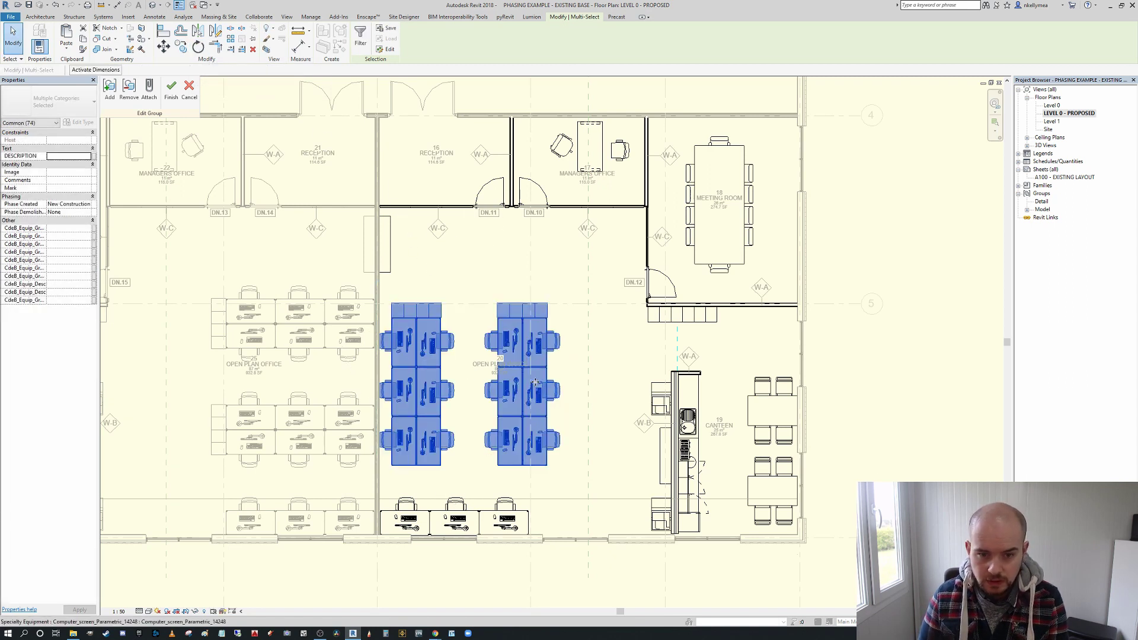
left_click_drag(599, 399, 602, 397)
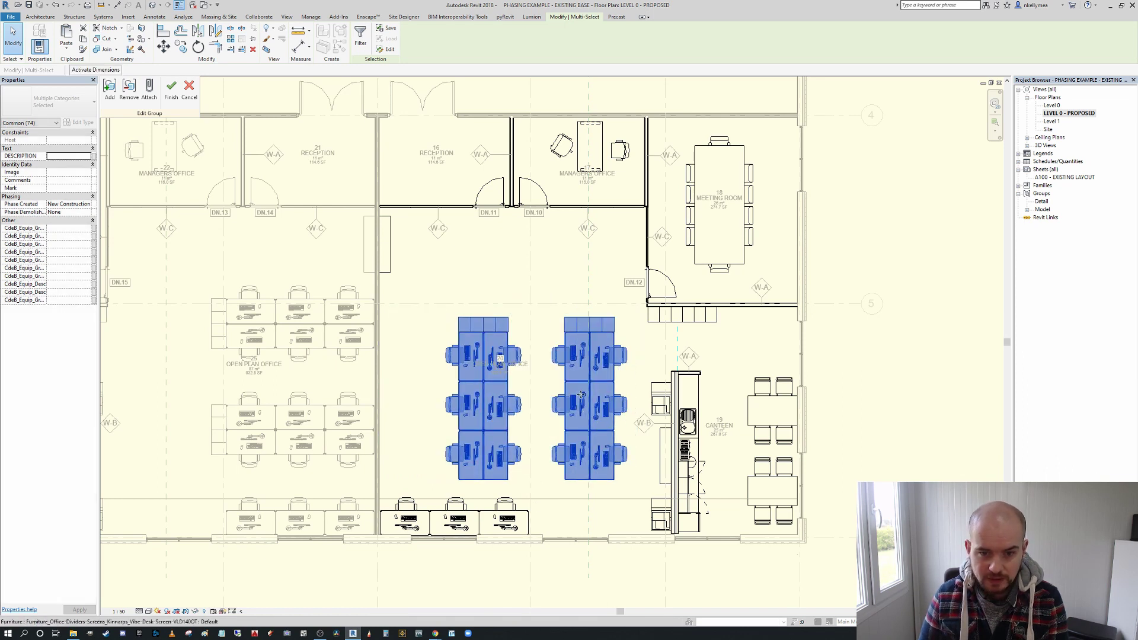
left_click_drag(583, 380, 540, 363)
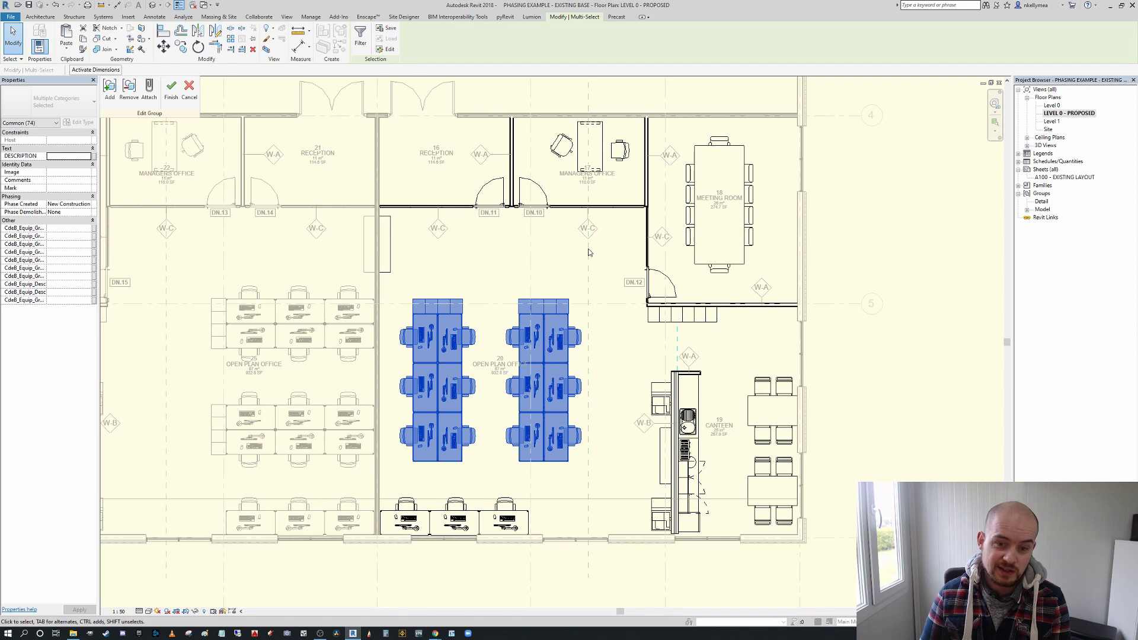
key("Right")
key("Right")
key("Right")
key("Right")
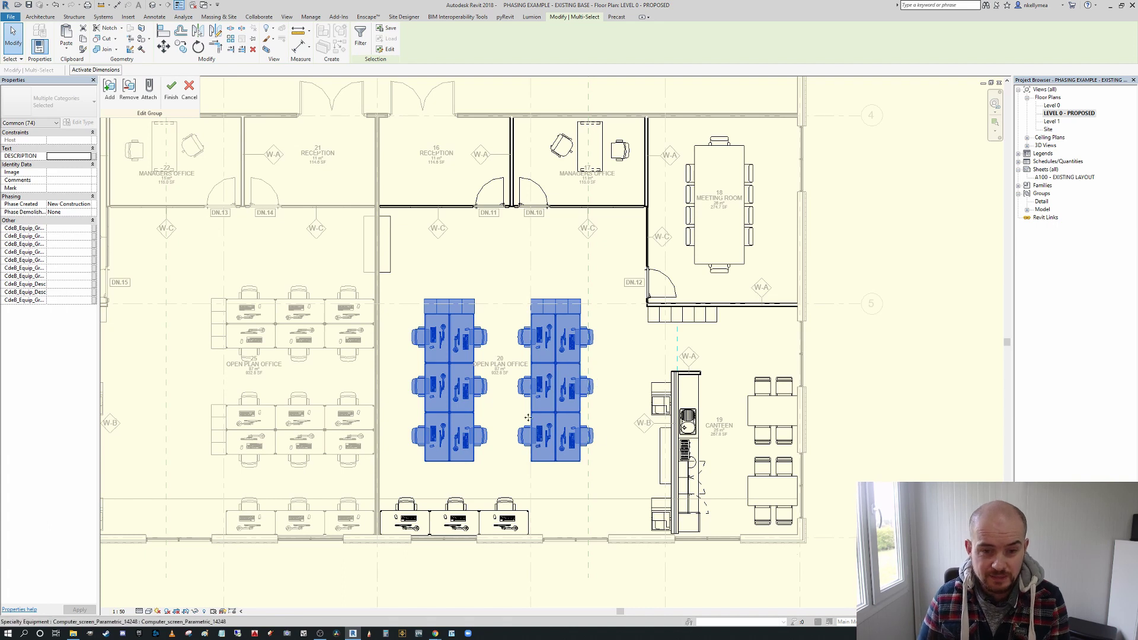
left_click(574, 504)
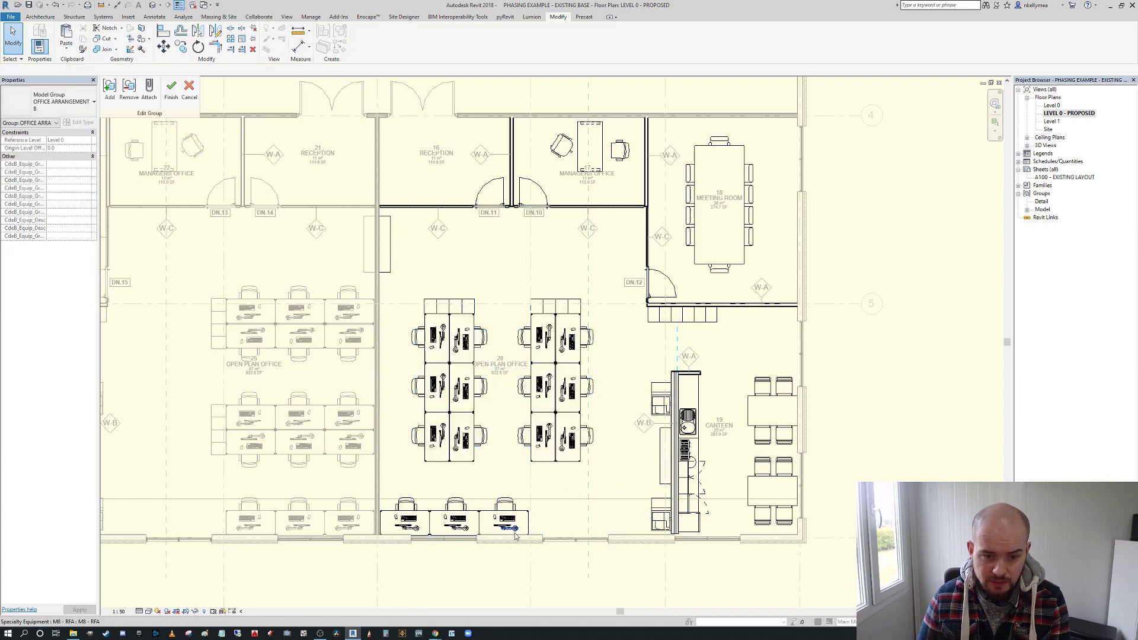
Copy the bottom-right desk to make a row of five along the bottom wall.
scroll(518, 523, "up", 2)
left_click(556, 555)
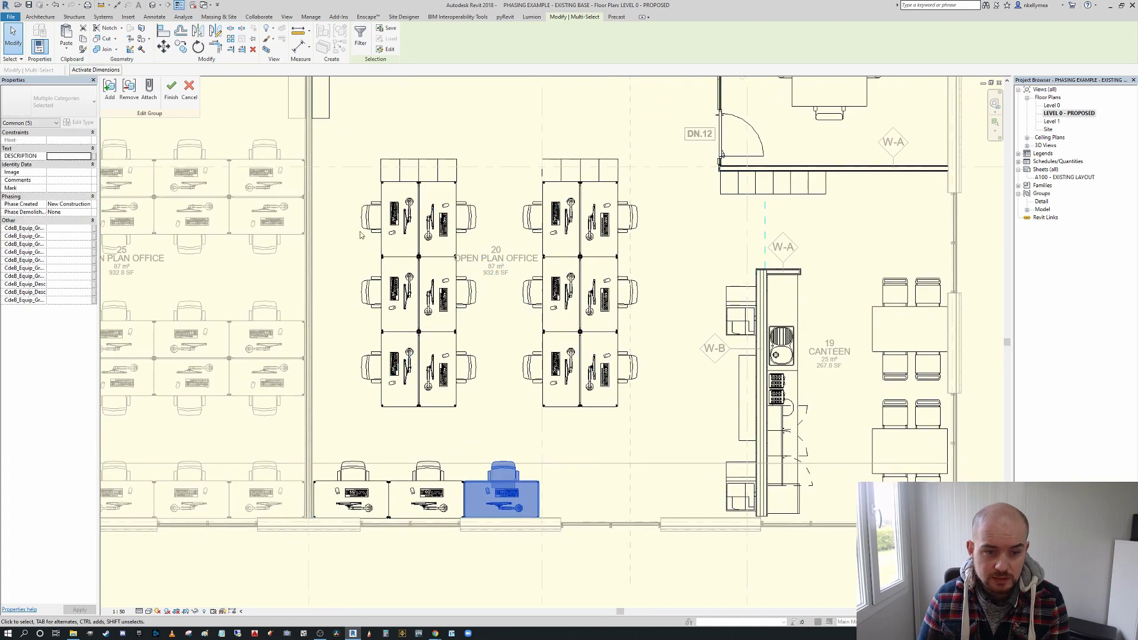
left_click(180, 47)
scroll(394, 483, "up", 2)
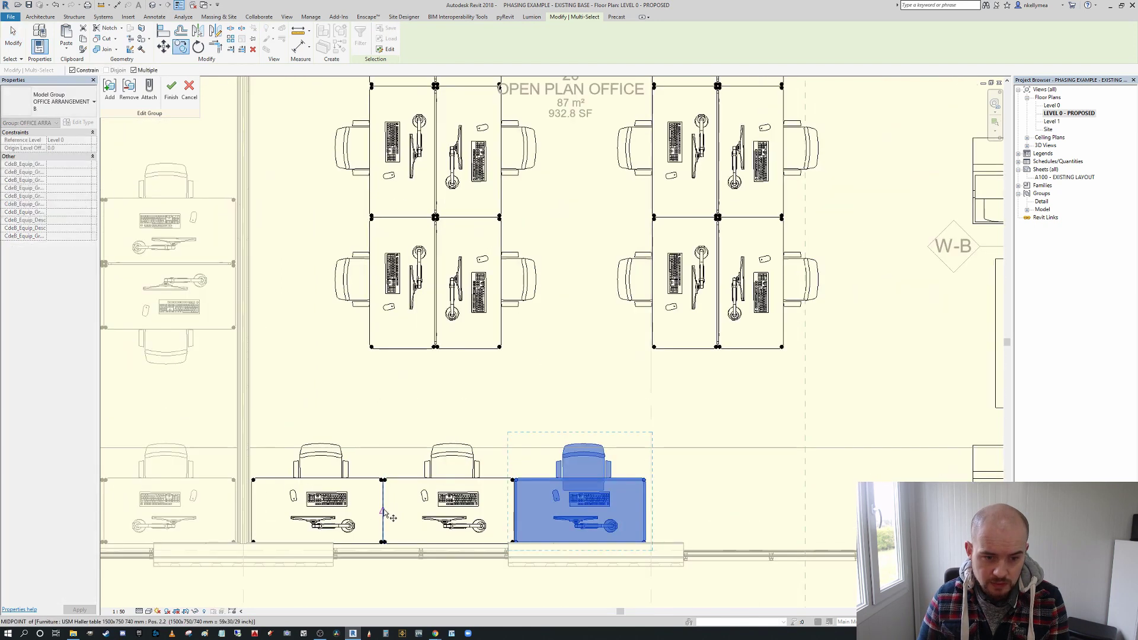
scroll(501, 527, "up", 4)
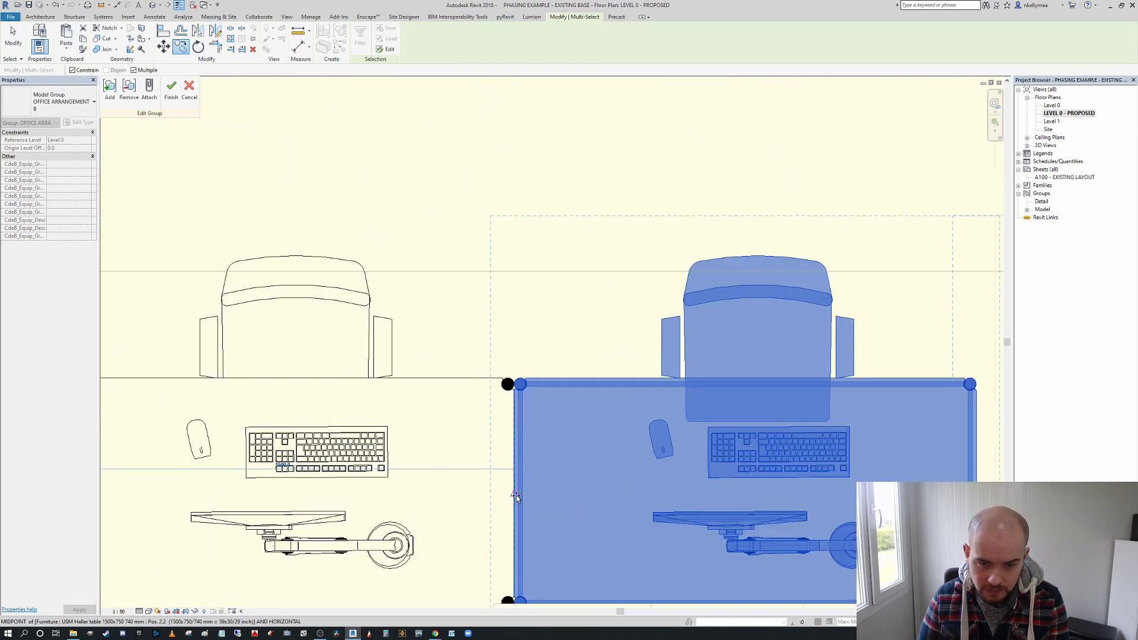
scroll(543, 495, "down", 3)
scroll(533, 500, "up", 3)
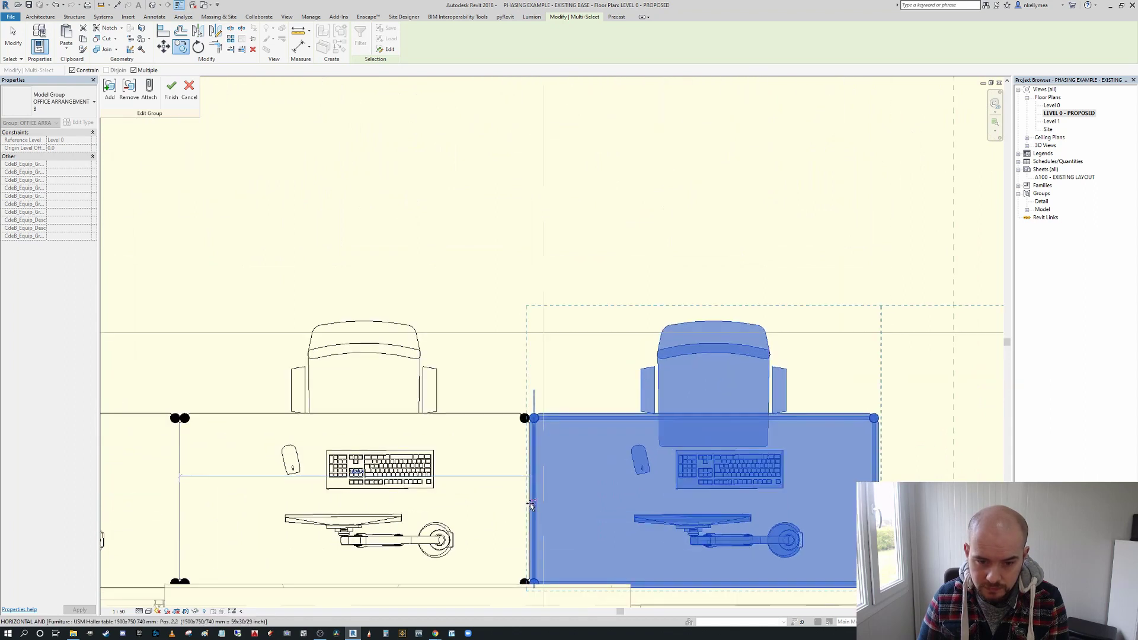
left_click(529, 503)
scroll(518, 481, "down", 4)
key("Escape")
key("Escape")
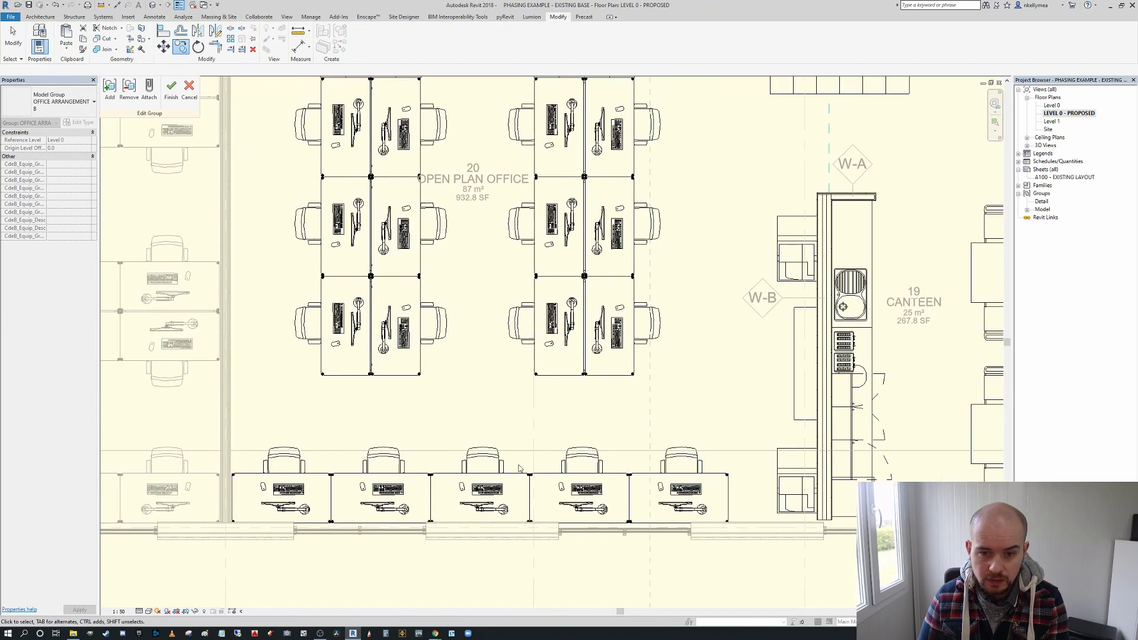
Finish editing the group with the rearranged open-plan office in view.
scroll(523, 465, "down", 2)
middle_click_drag(528, 459, 551, 476)
scroll(552, 476, "down", 3)
scroll(533, 467, "up", 2)
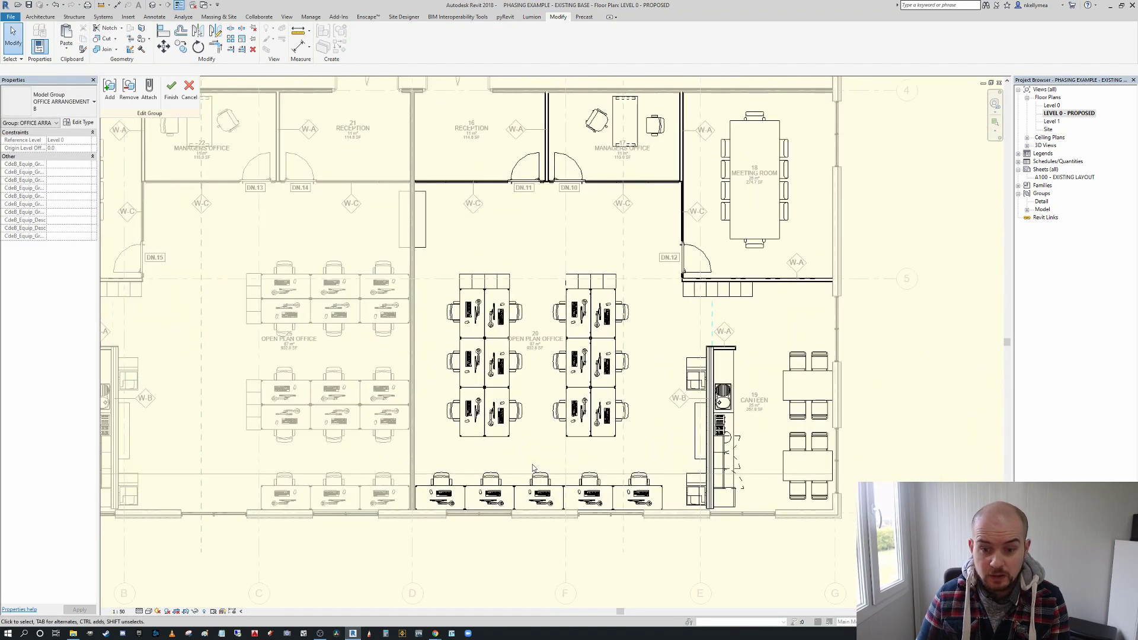
scroll(593, 522, "down", 2)
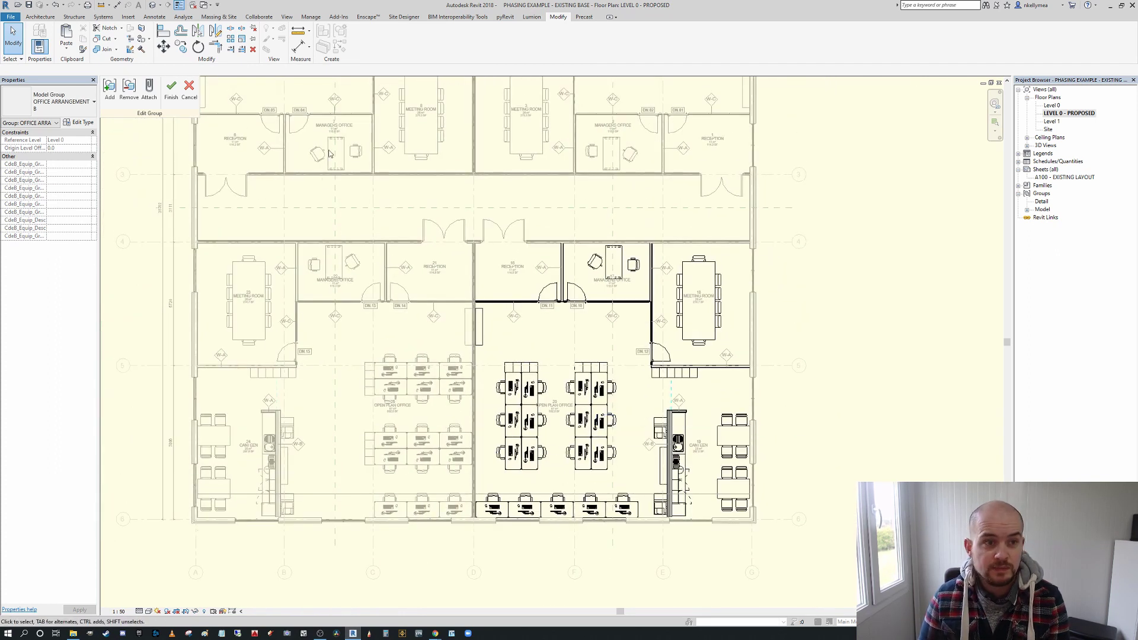
left_click(172, 93)
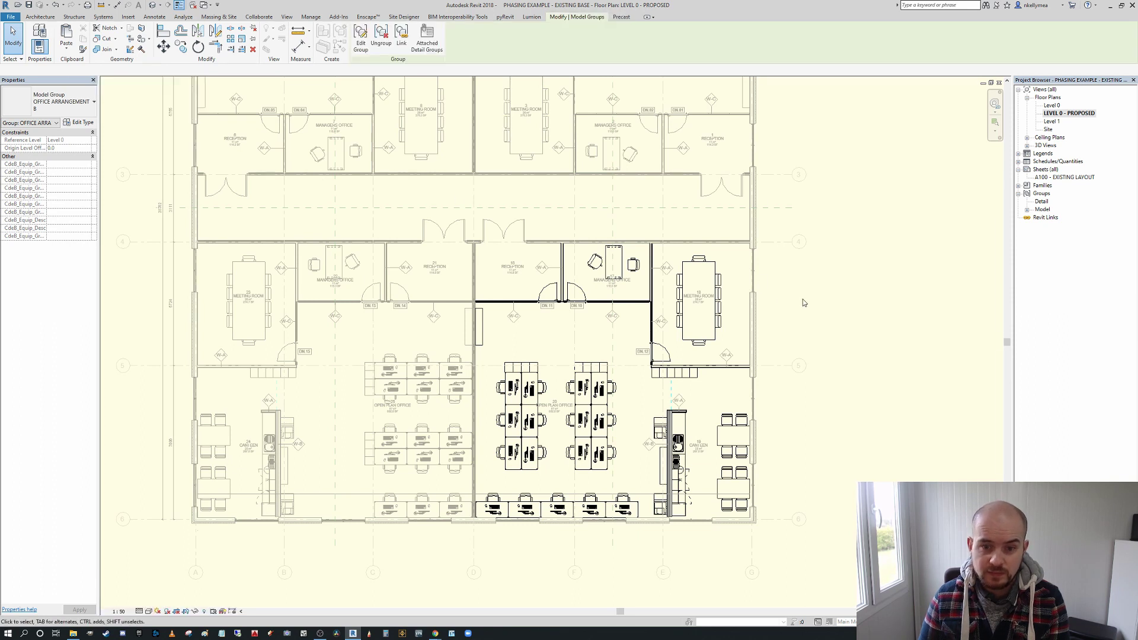
Switch the left-hand office group's type from OFFICE ARRANGEMENT A to OFFICE ARRANGEMENT B, dismissing the Precast warning.
left_click(858, 328)
scroll(852, 317, "down", 2)
middle_click_drag(844, 312, 816, 388)
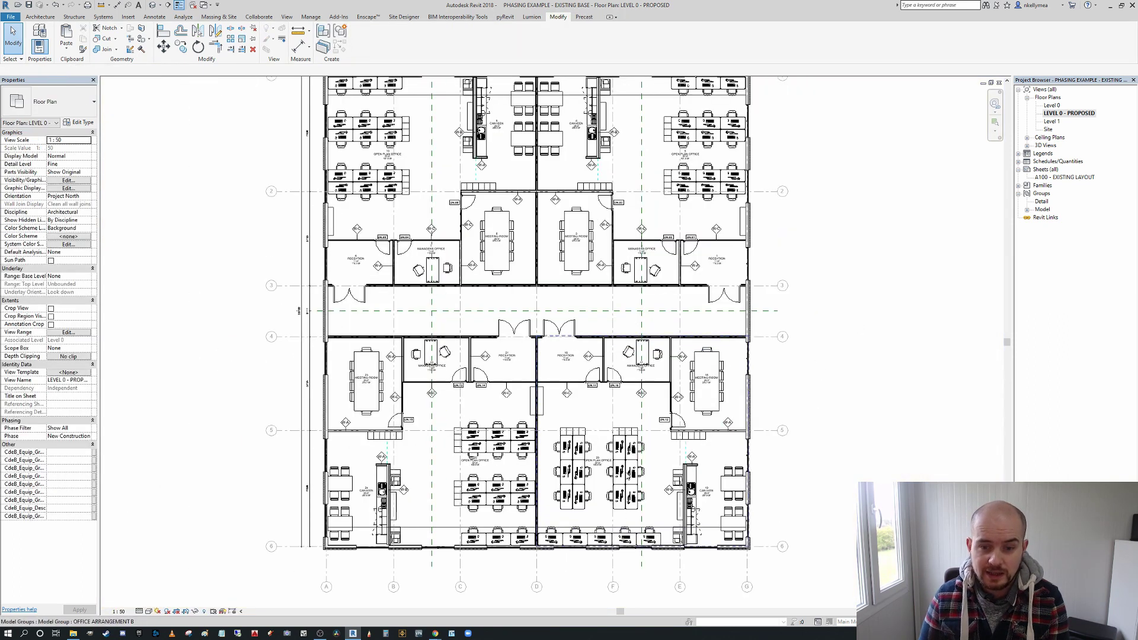
left_click(688, 470)
scroll(639, 261, "down", 2)
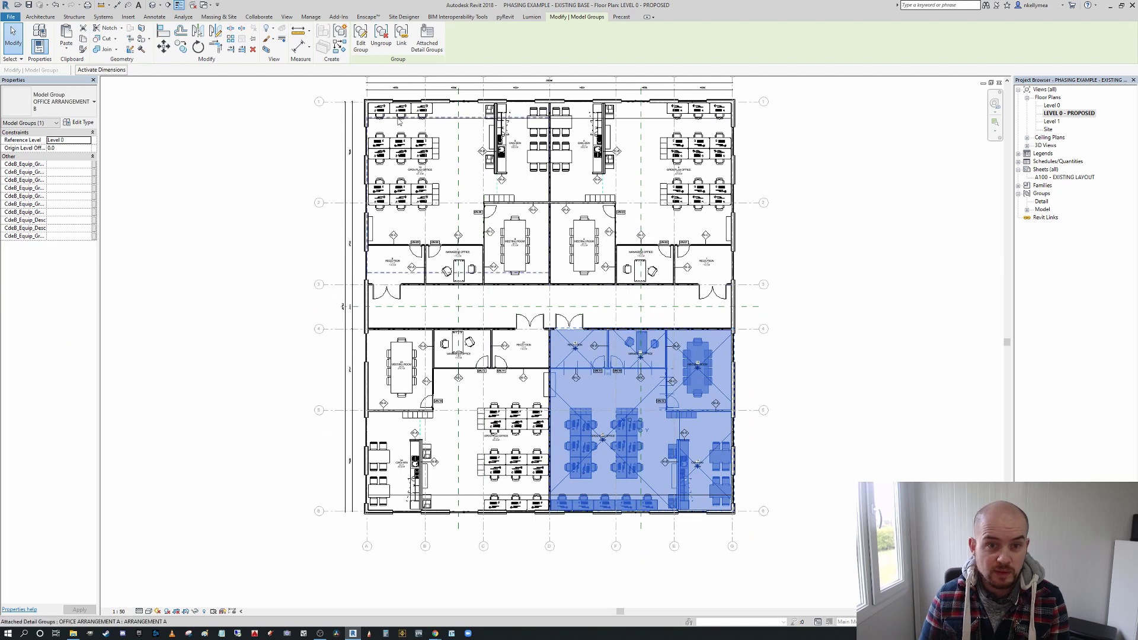
scroll(605, 463, "up", 2)
left_click(492, 455)
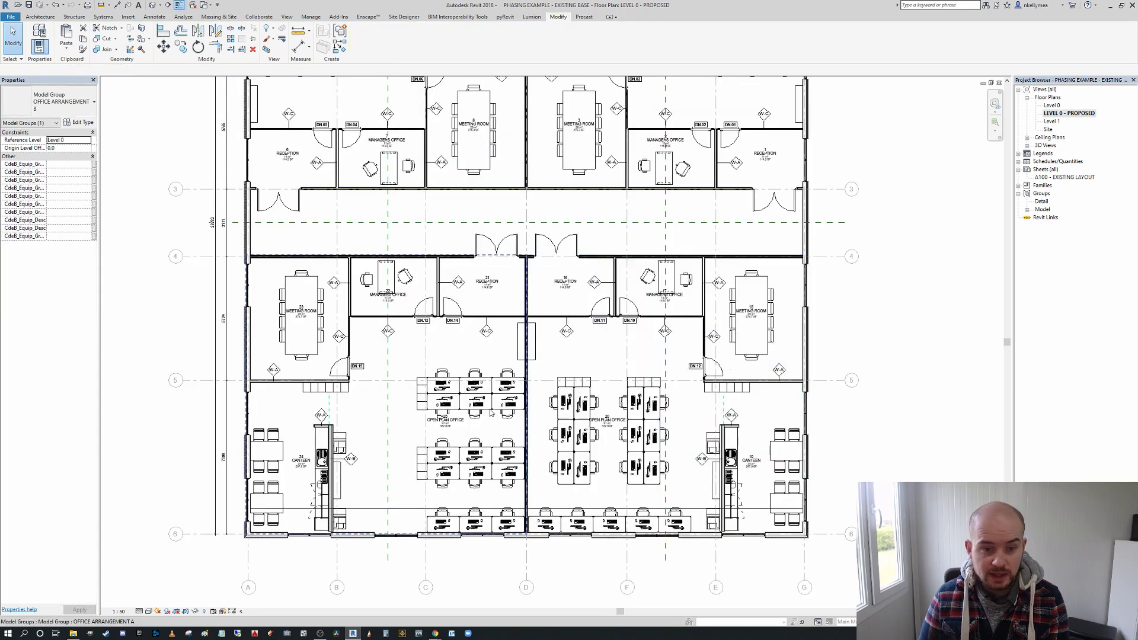
left_click(66, 105)
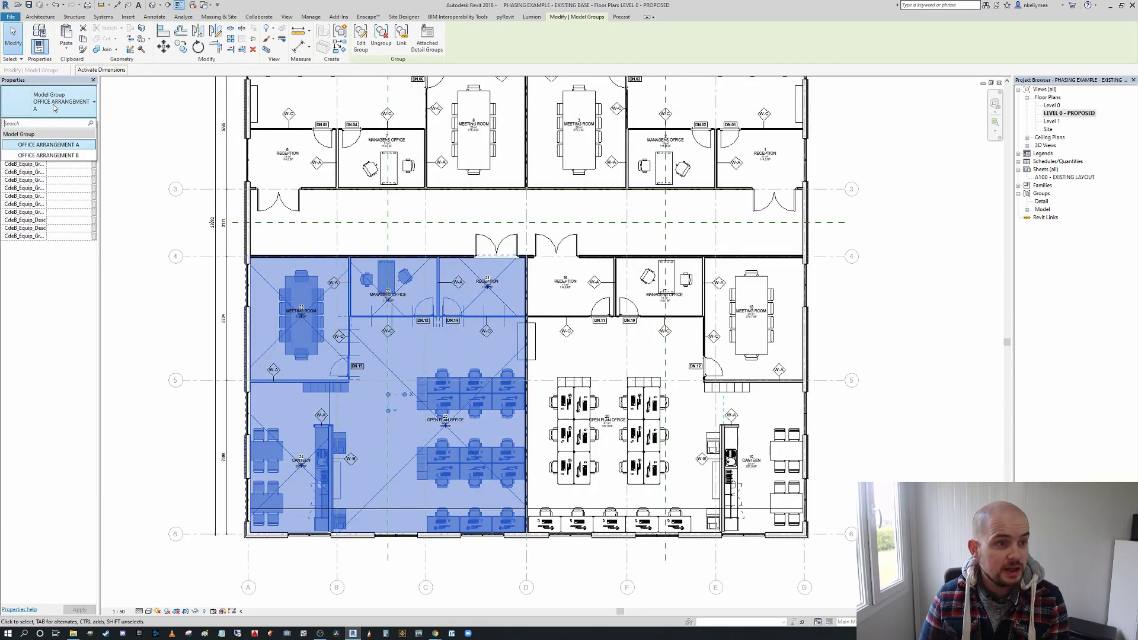
left_click(46, 155)
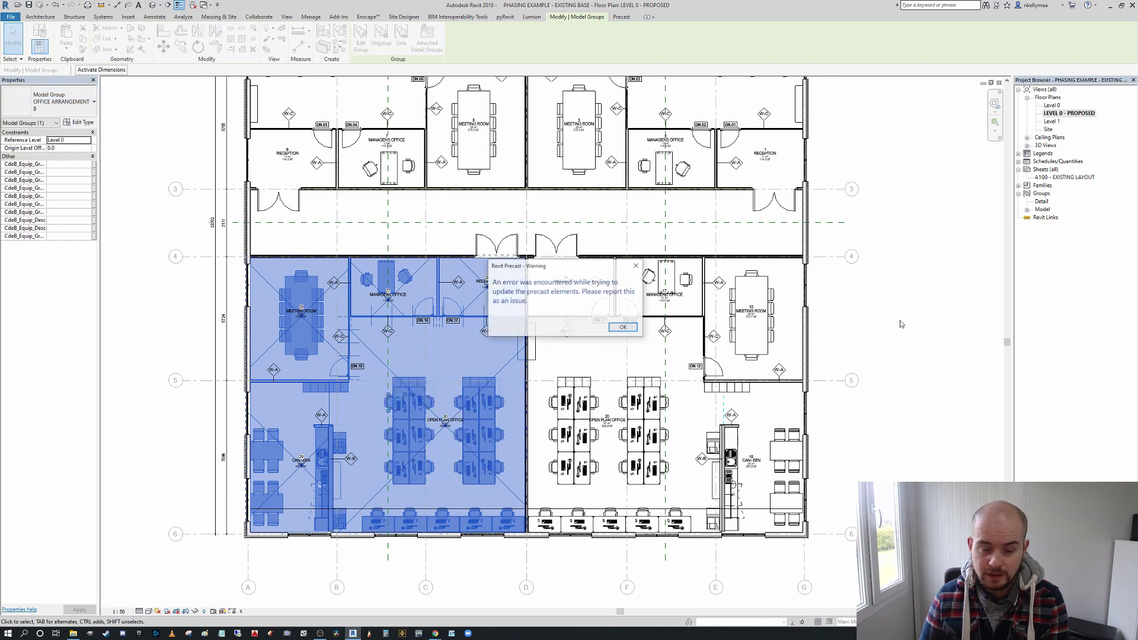
key("Return")
left_click(912, 325)
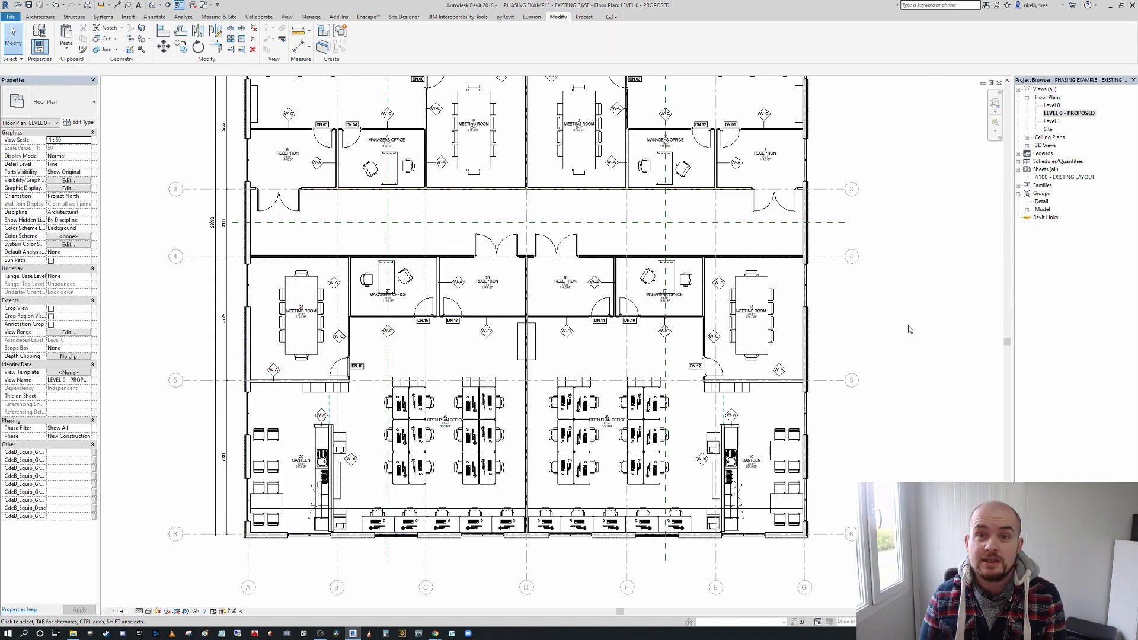
scroll(620, 454, "down", 4)
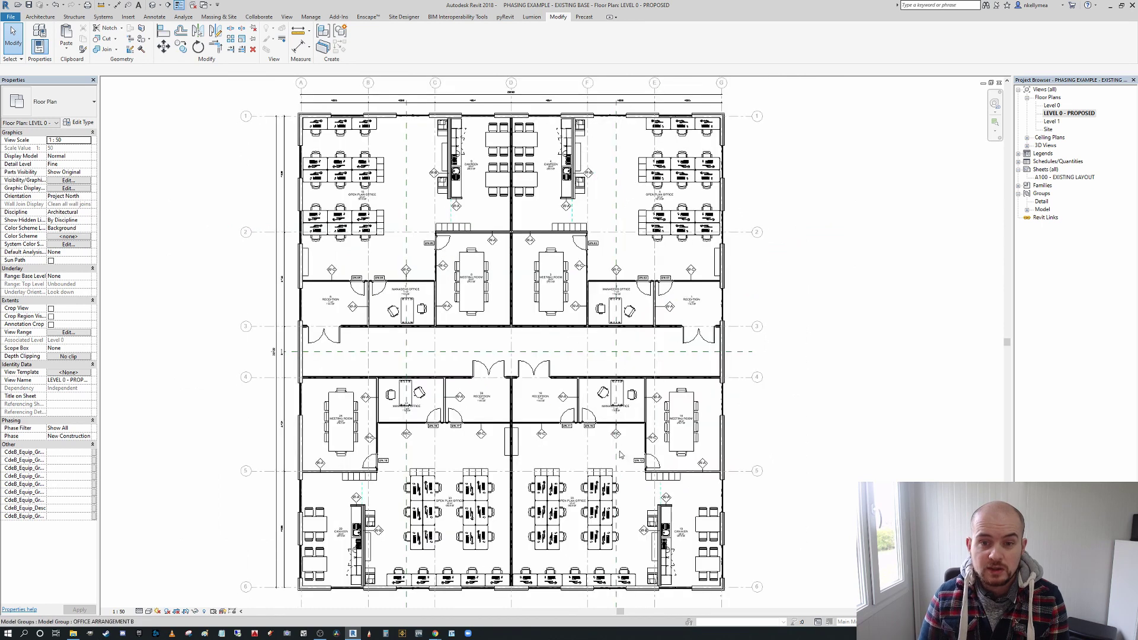
scroll(620, 455, "down", 2)
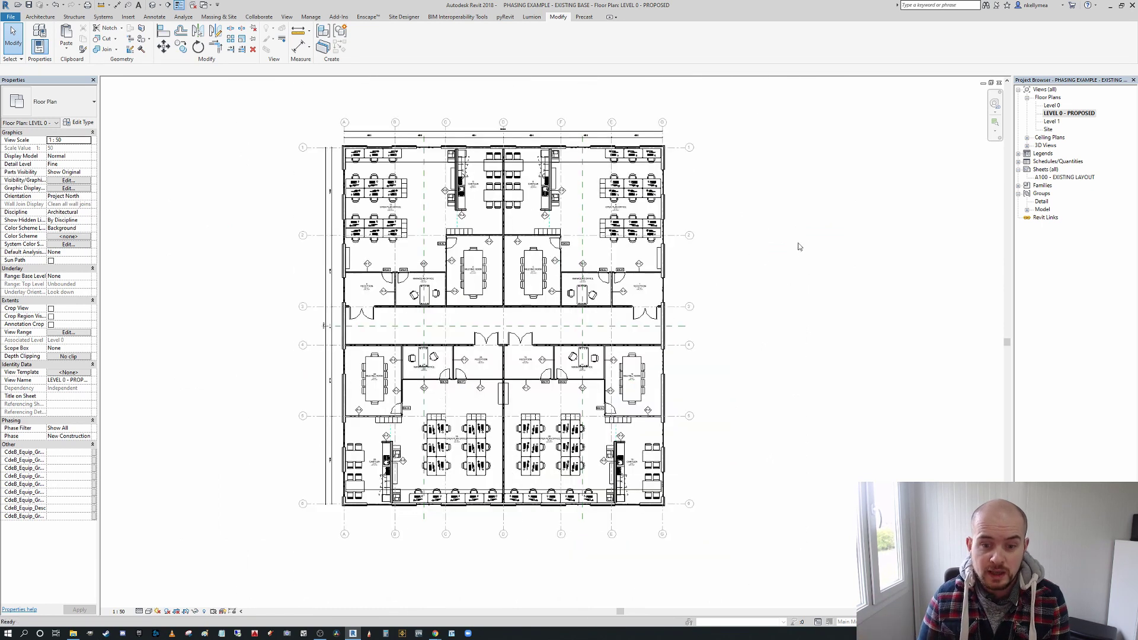
scroll(585, 431, "up", 3)
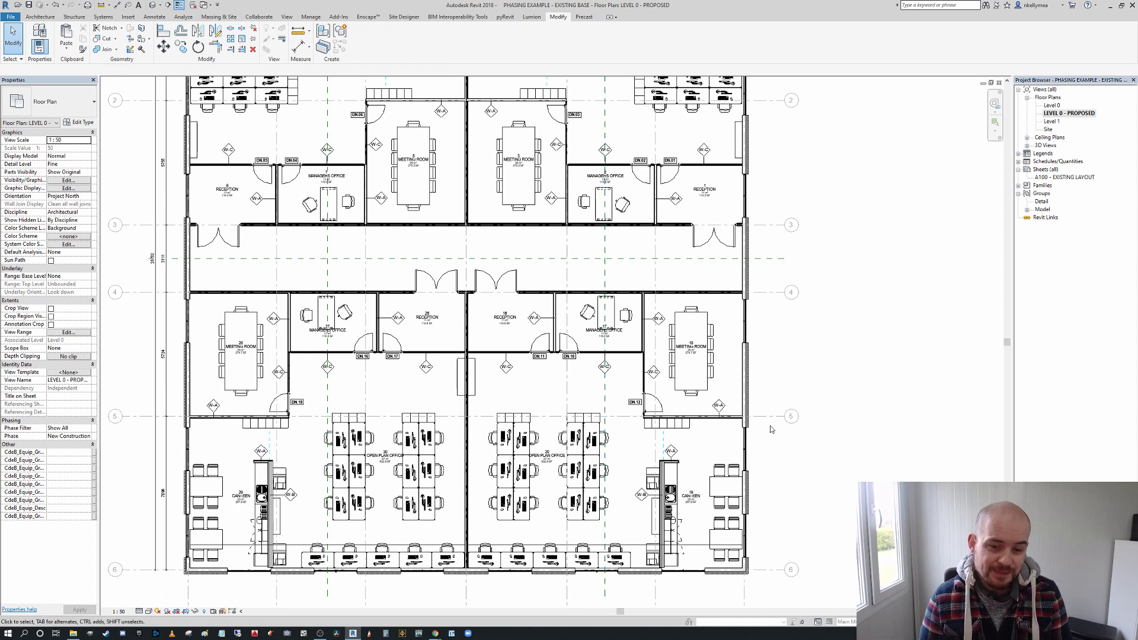
scroll(628, 533, "up", 4)
scroll(632, 528, "down", 5)
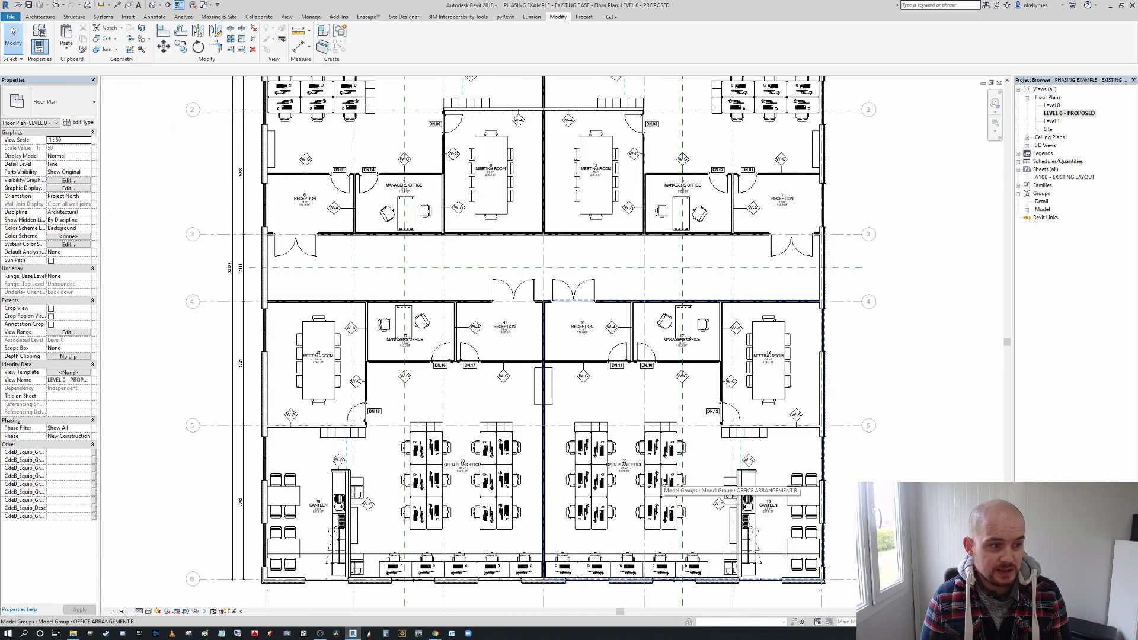
scroll(609, 461, "down", 2)
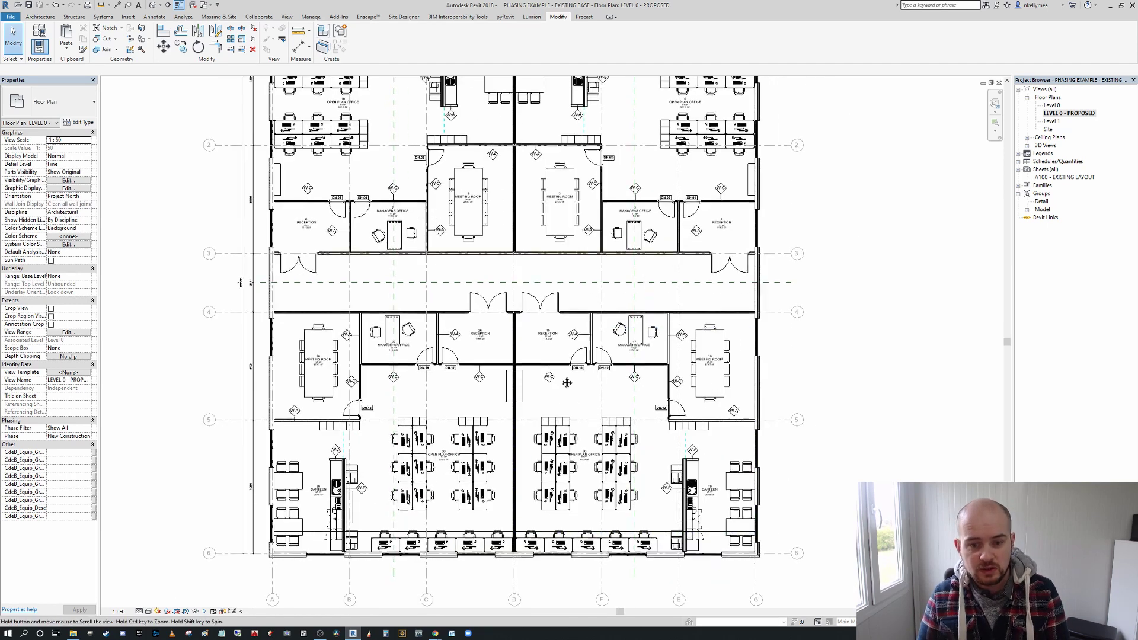
middle_click_drag(589, 433, 544, 397)
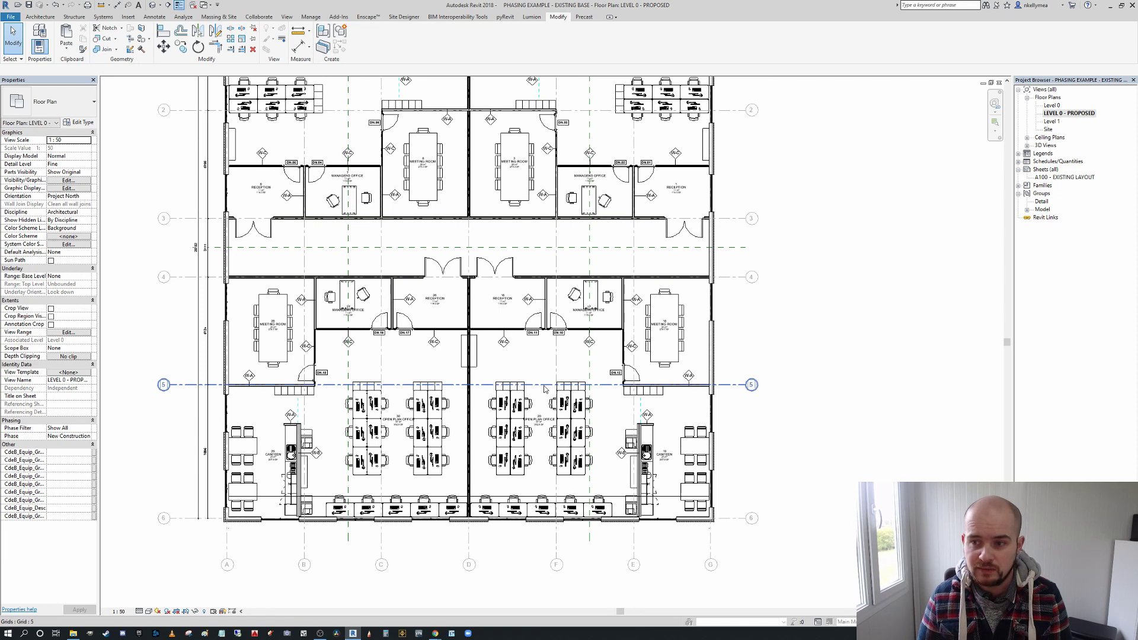
left_click(563, 470)
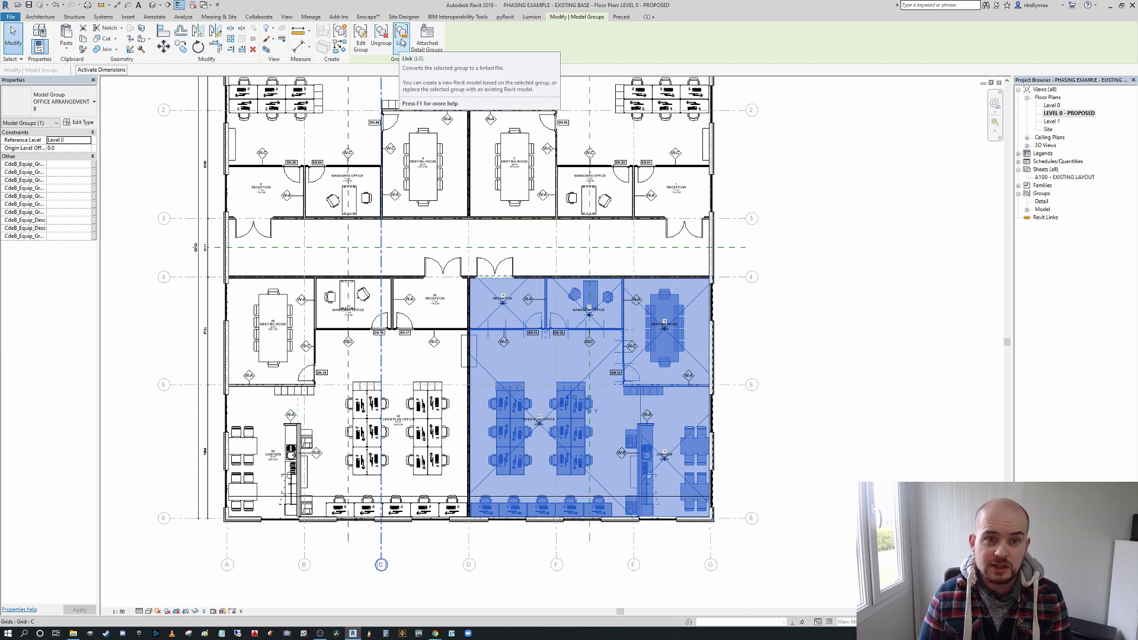
Replace the group with a new linked project file, OFFICE ARRANGEMENT B.rvt, saved on the Desktop.
left_click(401, 41)
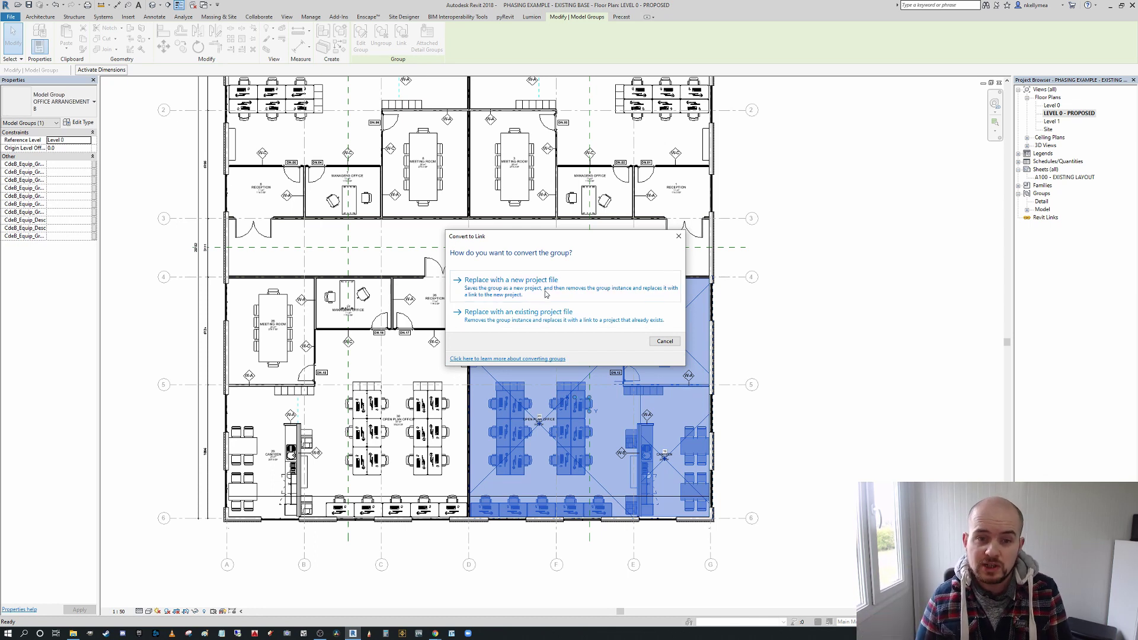
left_click(527, 287)
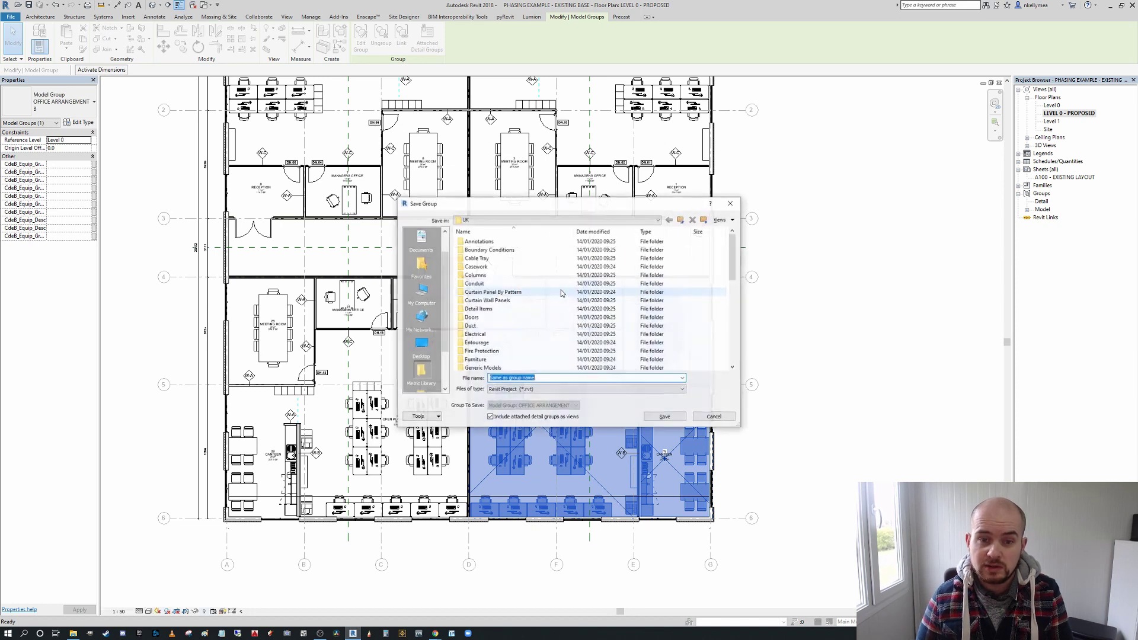
left_click(420, 343)
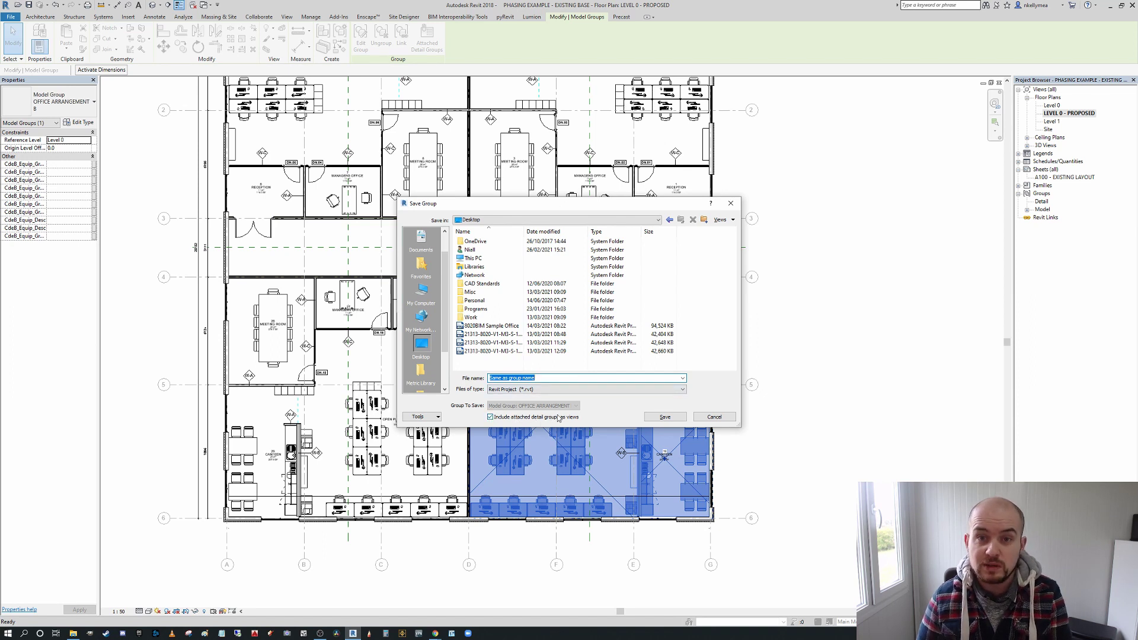
left_click(661, 417)
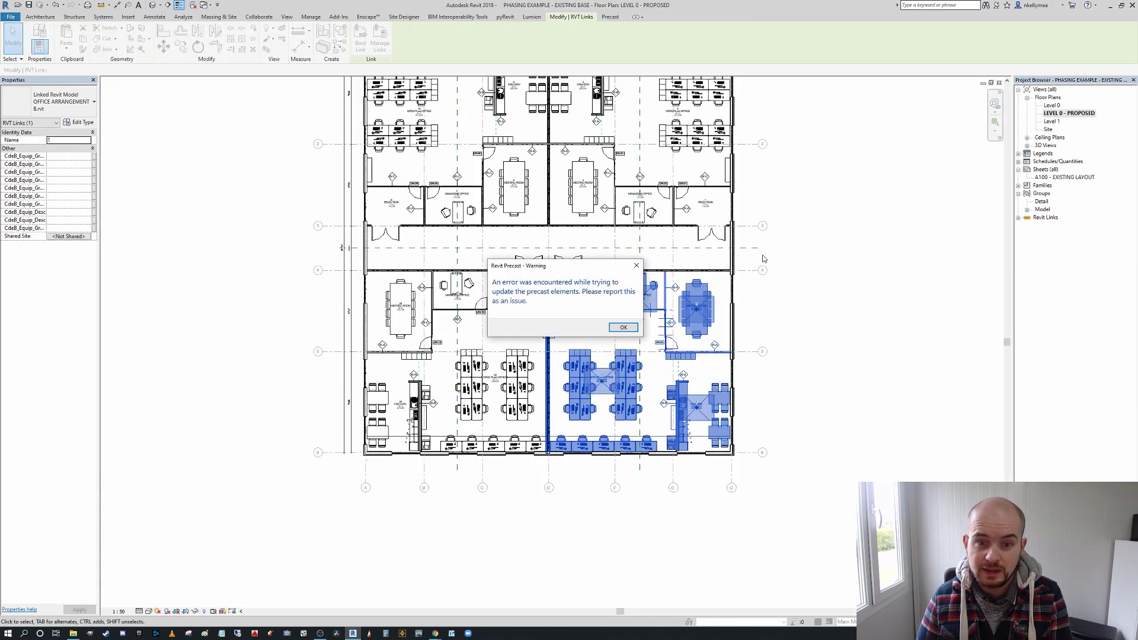
Dismiss the Precast warning and inspect the linked Office Arrangement B model in the plan.
left_click(624, 327)
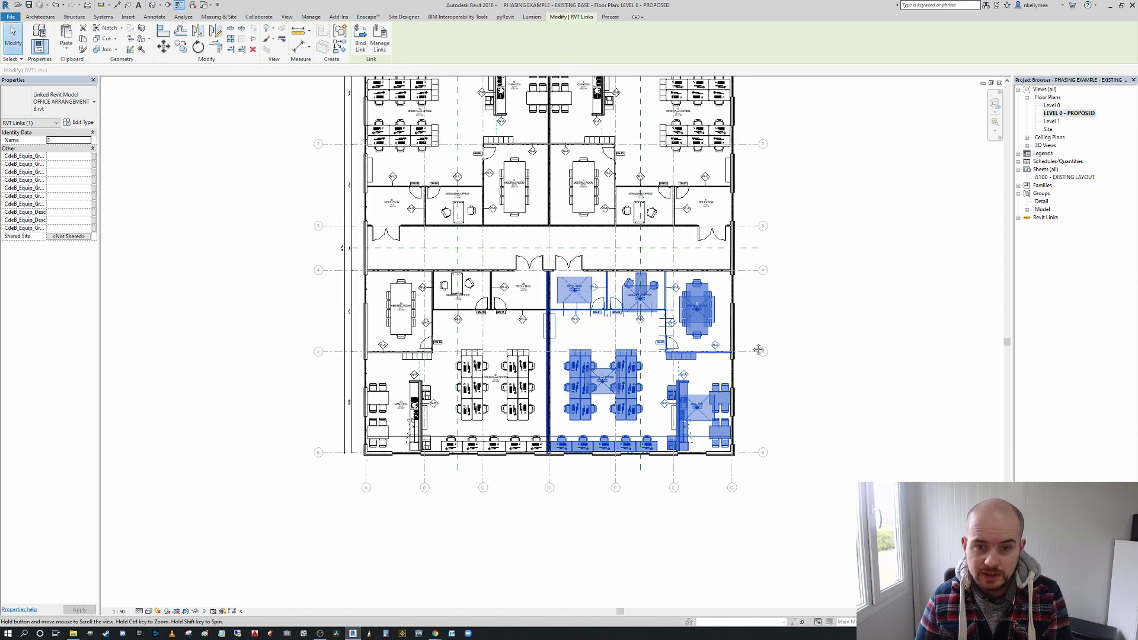
left_click(815, 408)
scroll(661, 409, "up", 4)
left_click(560, 432)
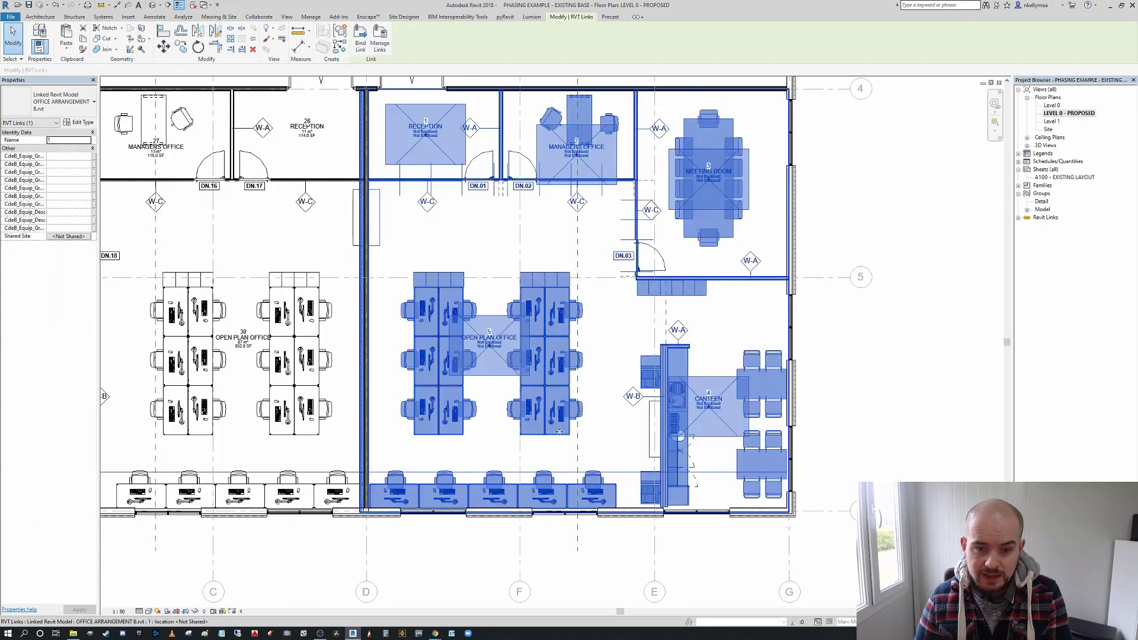
scroll(539, 363, "down", 2)
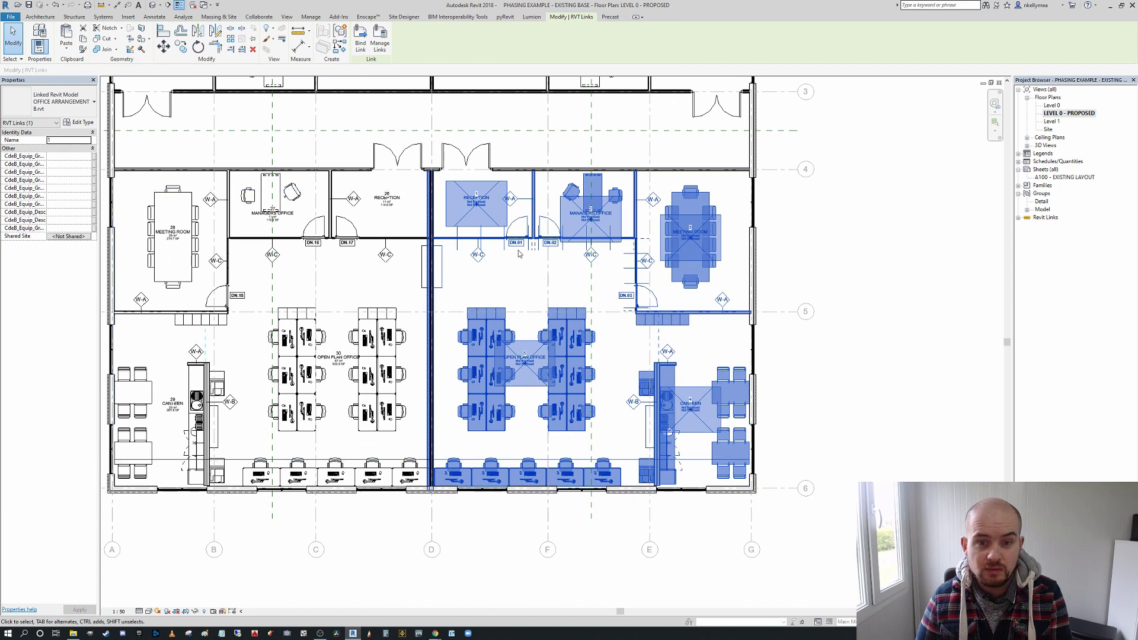
middle_click_drag(548, 279, 571, 304)
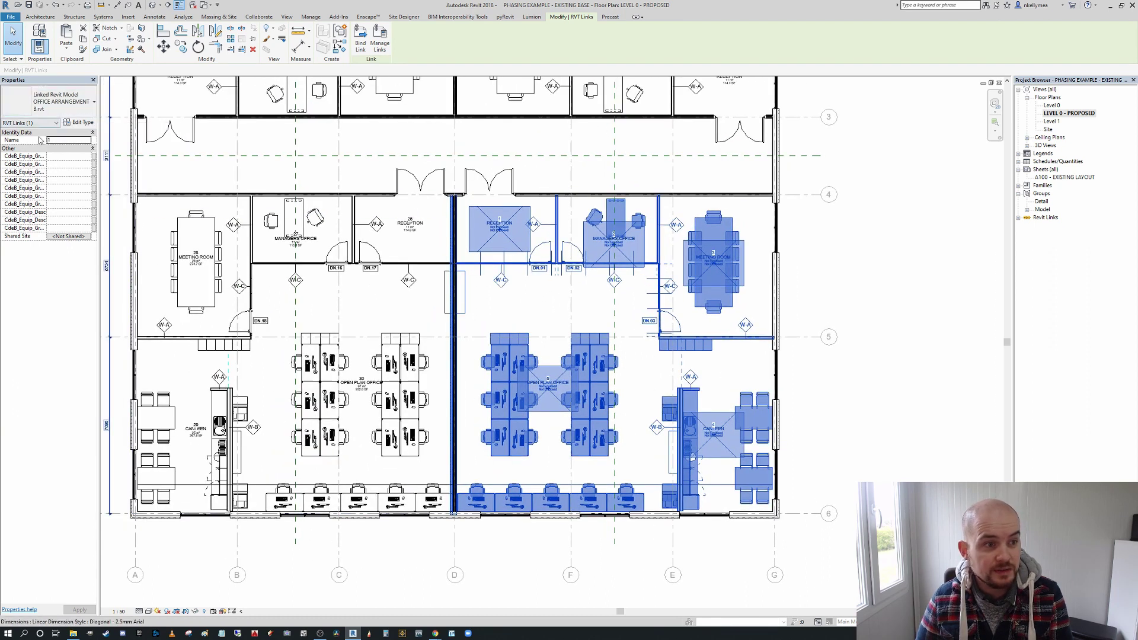
scroll(826, 338, "up", 2)
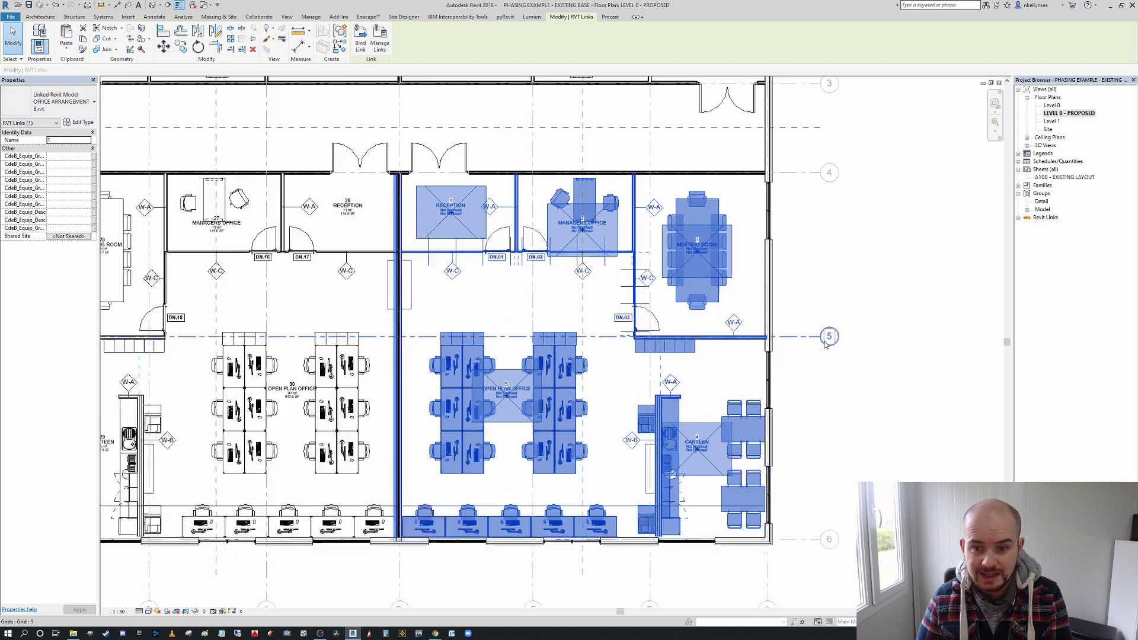
left_click(880, 273)
scroll(883, 278, "down", 2)
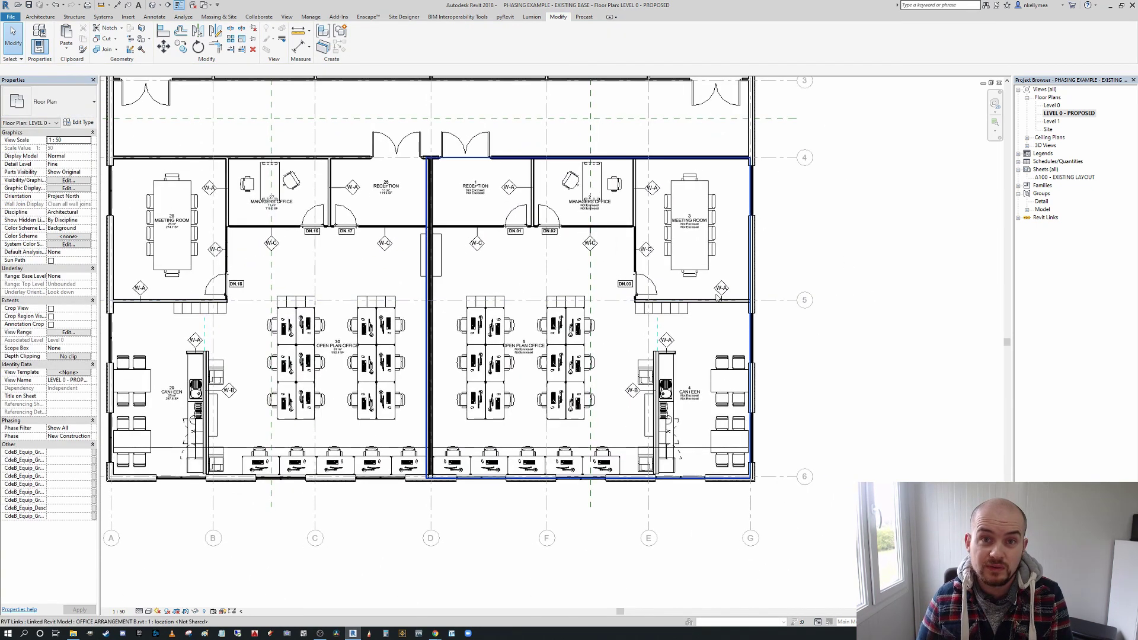
scroll(717, 296, "down", 1)
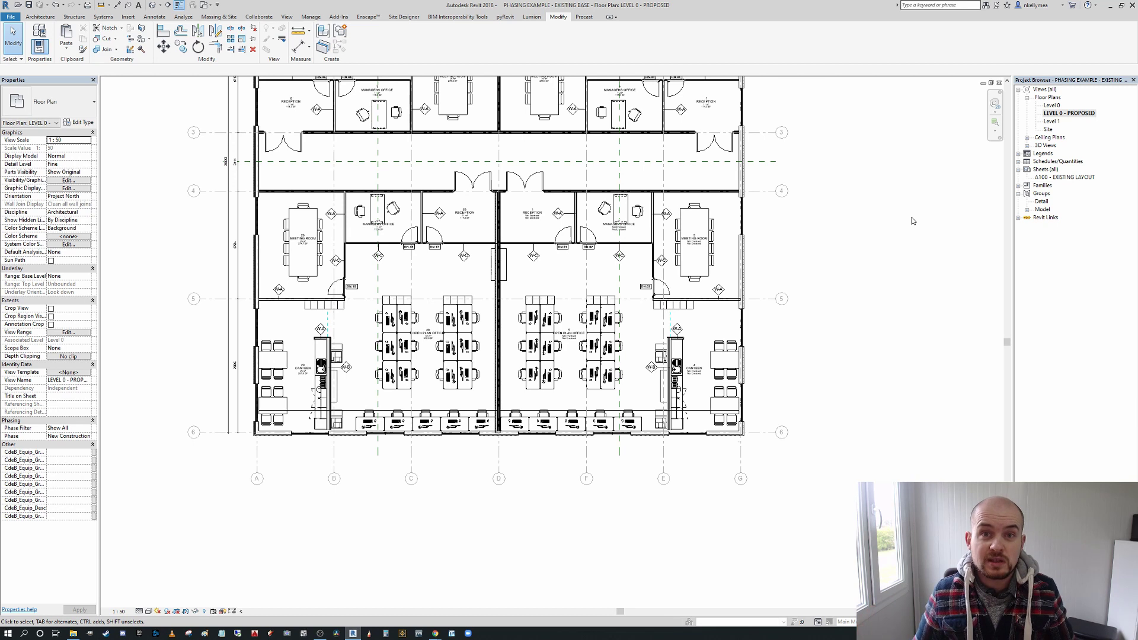
Recheck the linked model, then close the floor plan to show the 000 - MEA SPLASH SCREEN sheet.
left_click(644, 354)
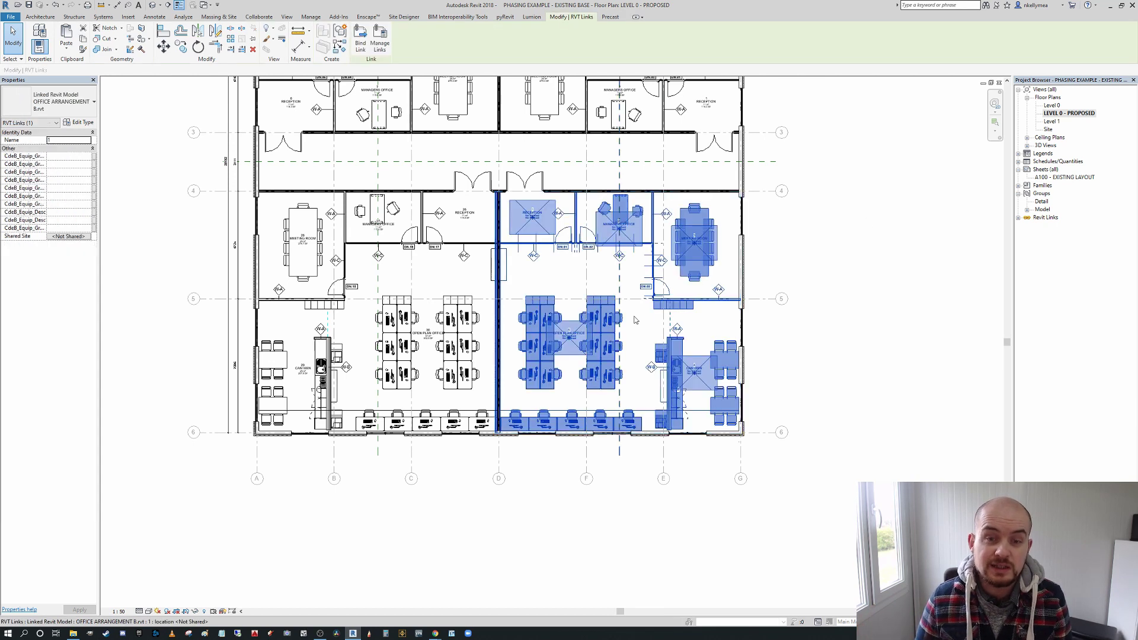
middle_click_drag(838, 276, 789, 297)
left_click(788, 297)
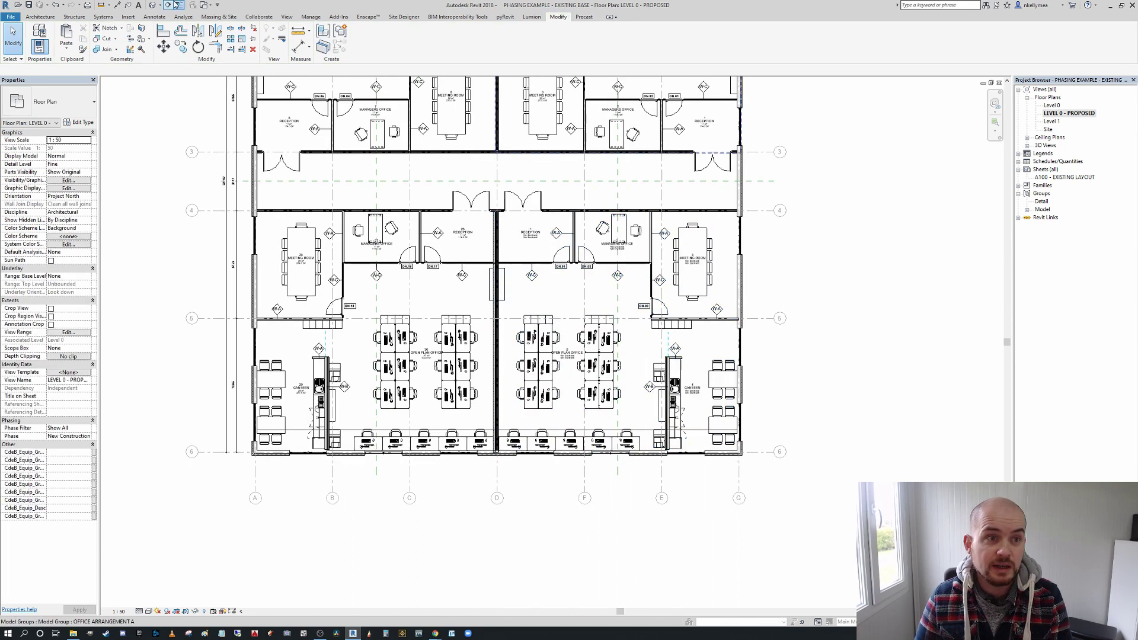
left_click(999, 83)
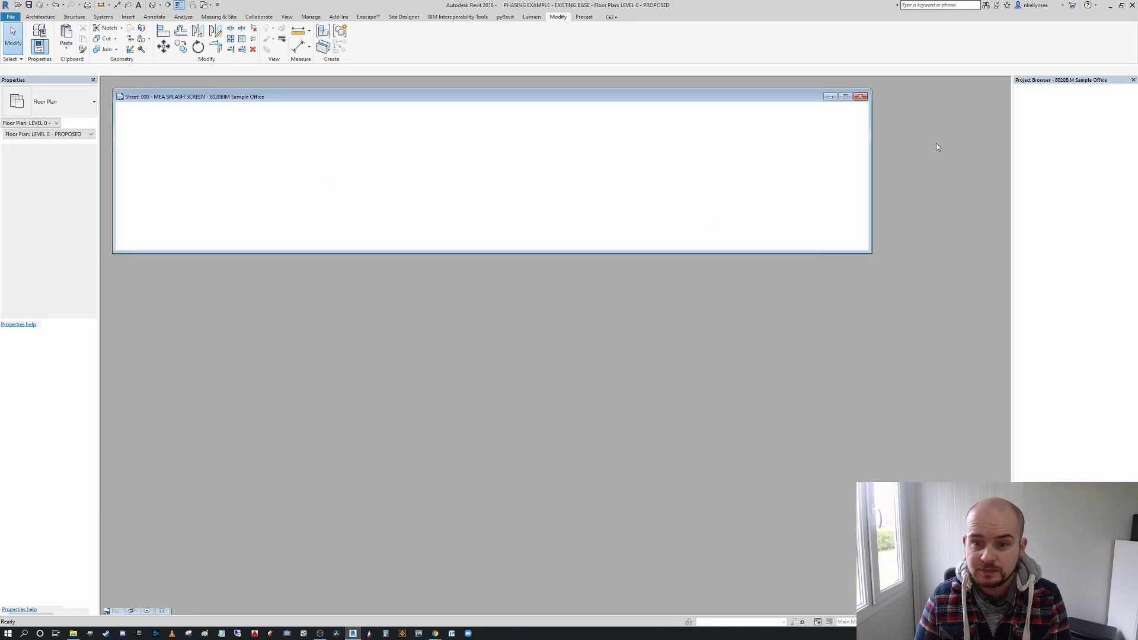
Minimize the sample office sheet and bring back the LEVEL 0 - PROPOSED floor plan.
left_click(843, 99)
left_click(985, 82)
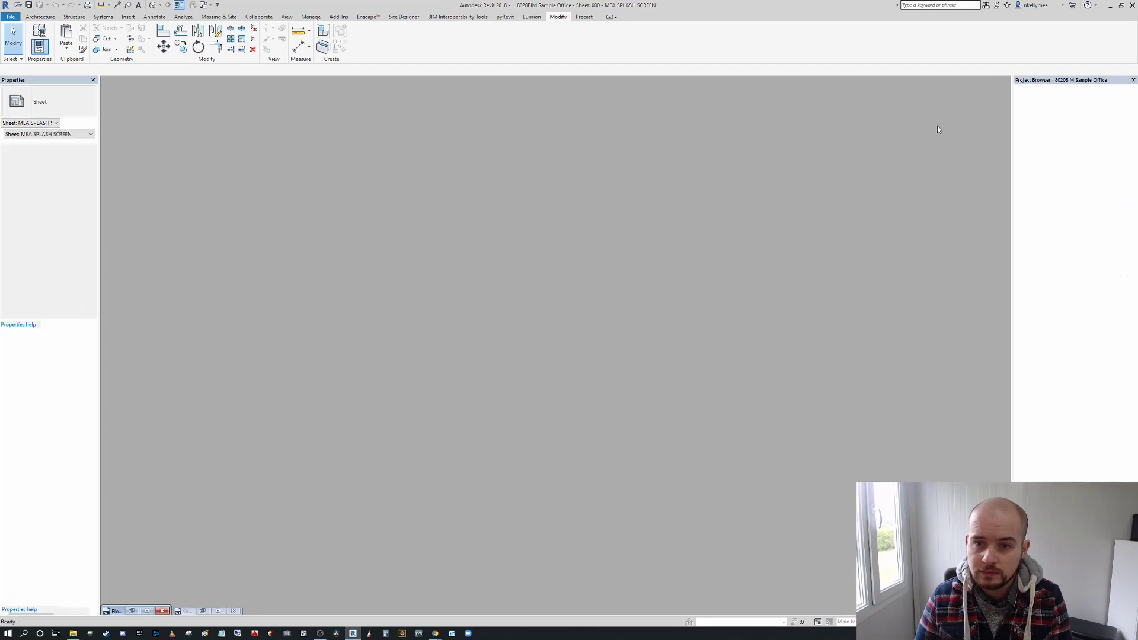
left_click(148, 611)
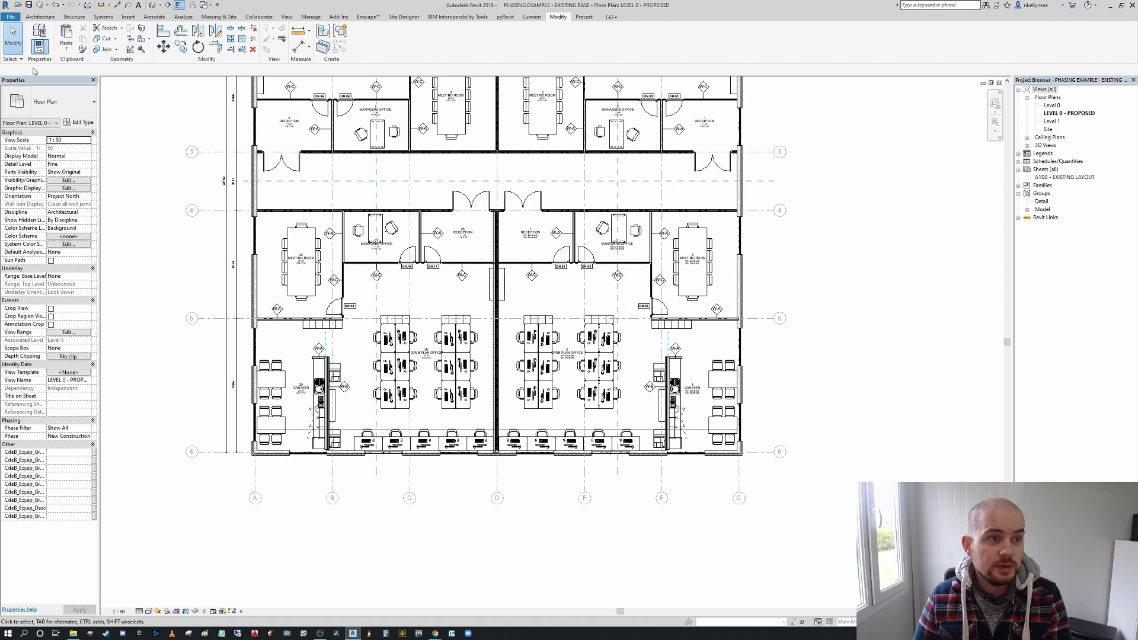
Open Desktop OFFICE ARRANGEMENT B.rvt, agreeing to unload its link from the host project.
left_click(11, 17)
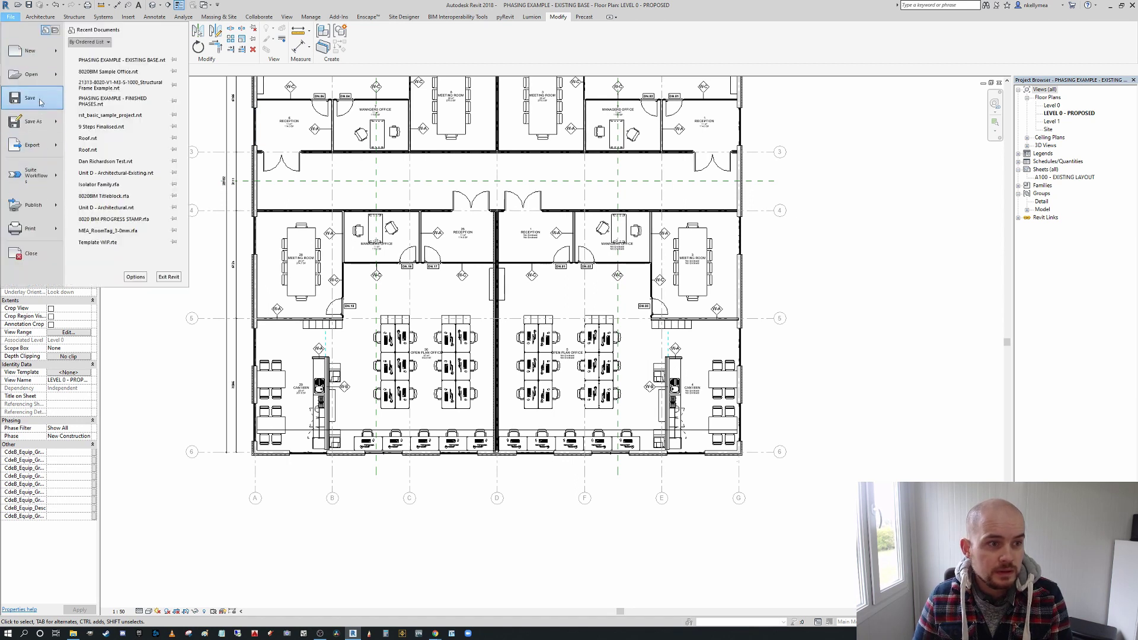
left_click(31, 74)
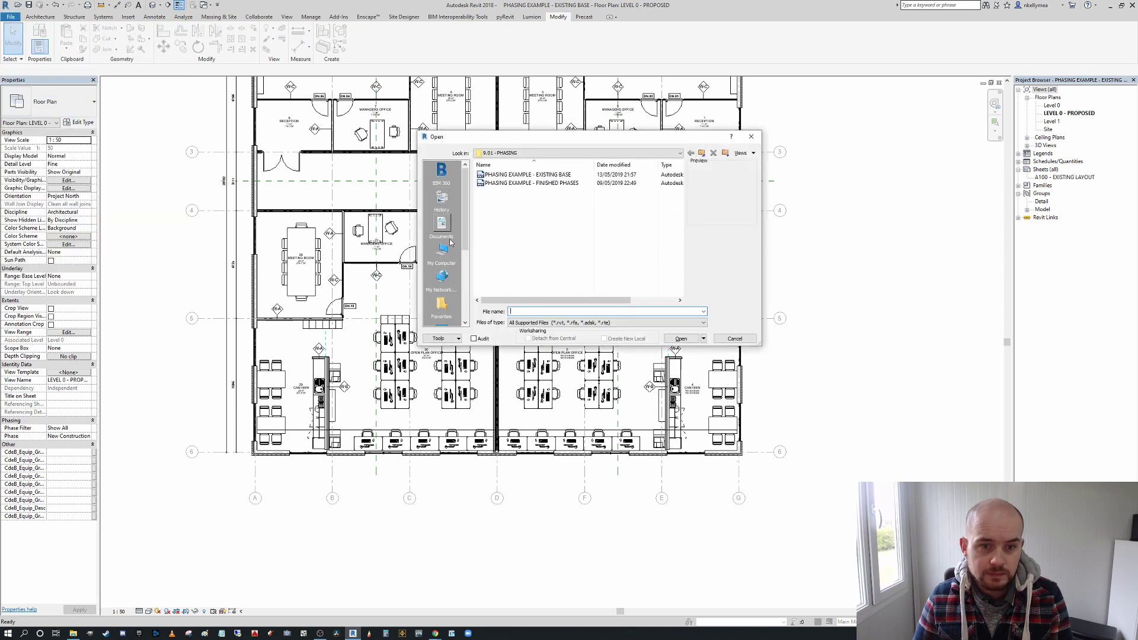
scroll(448, 285, "down", 3)
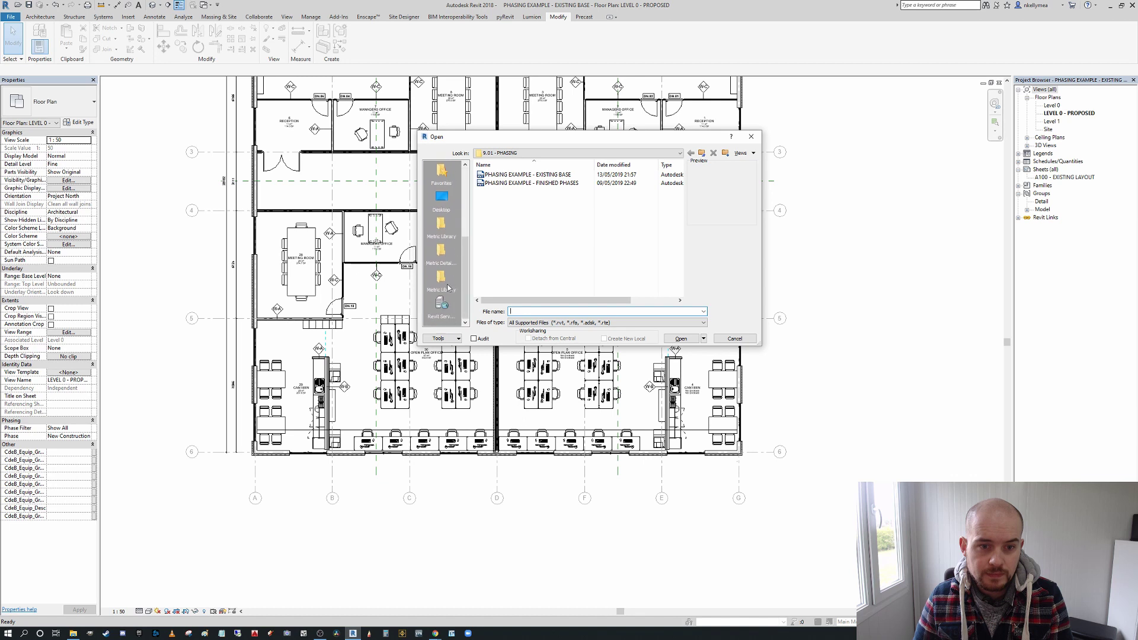
left_click(443, 200)
left_click(517, 285)
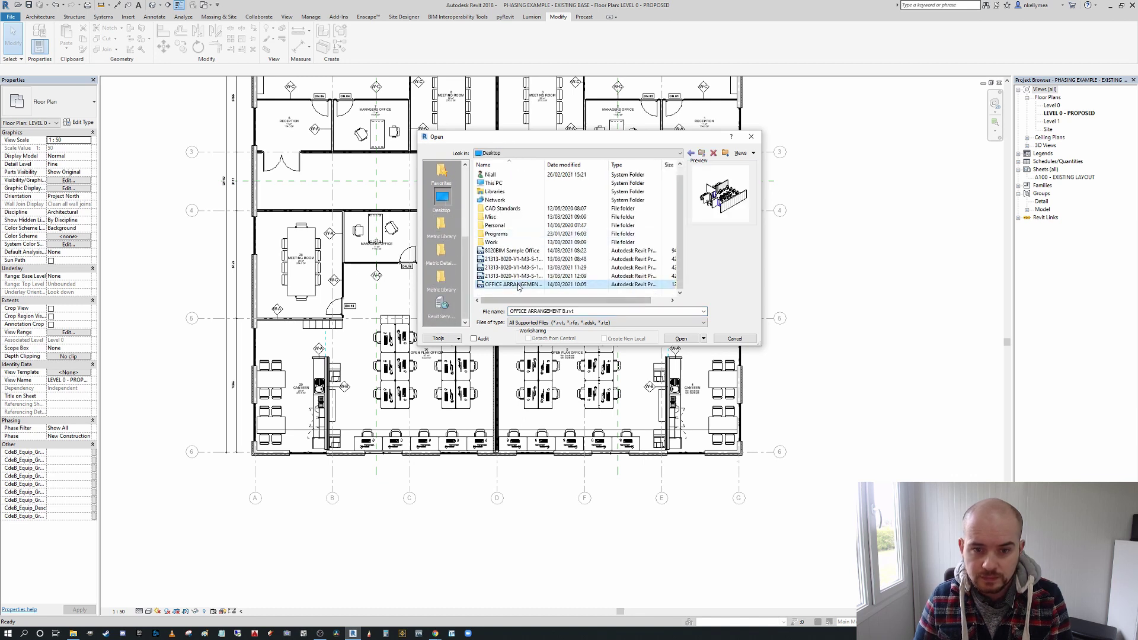
left_click(680, 339)
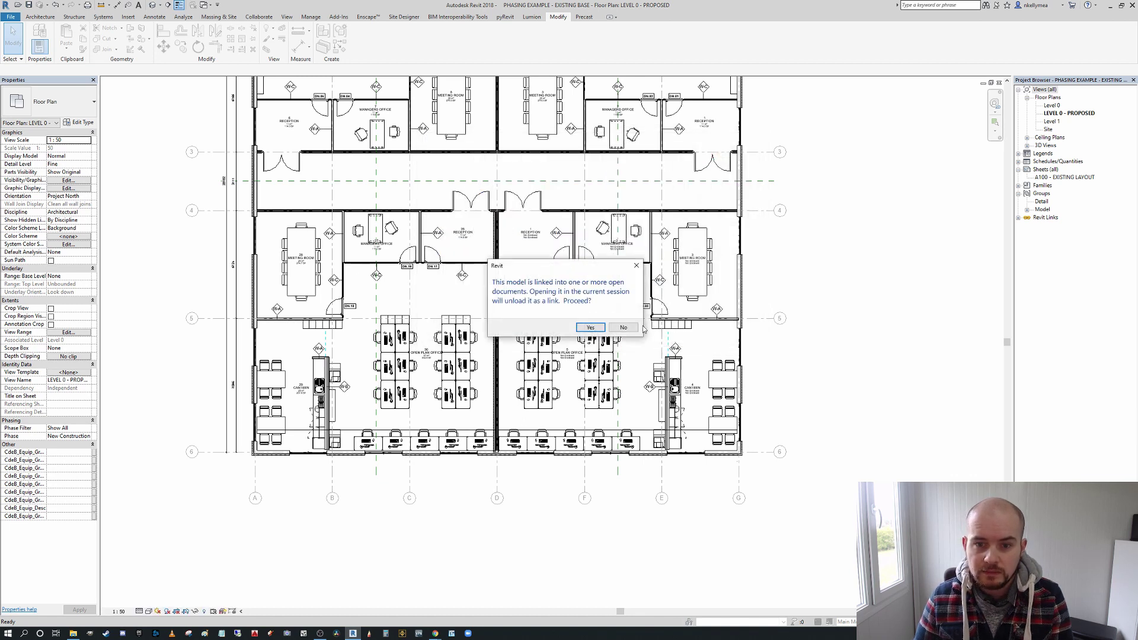
left_click(591, 329)
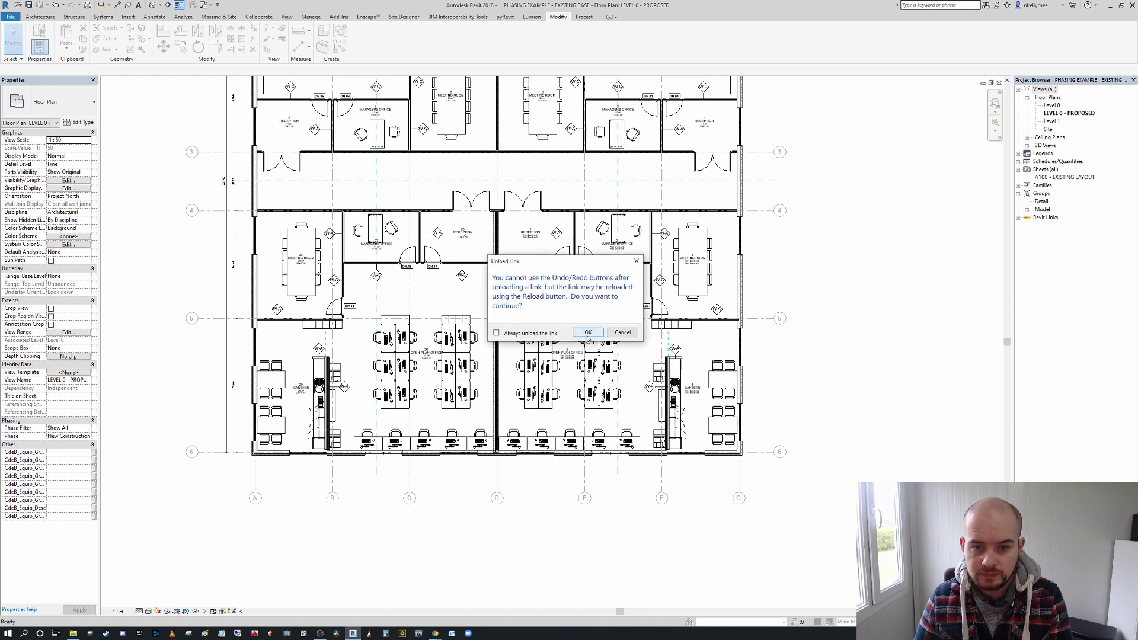
left_click(588, 330)
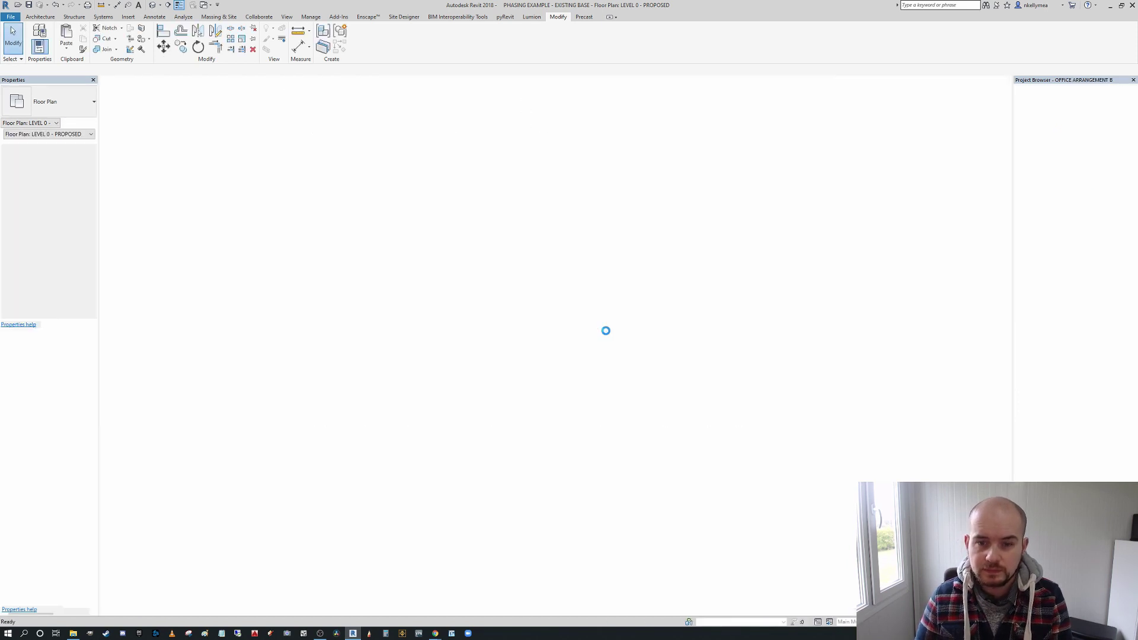
From a top-down 3D view, delete the eight base cabinets in both rows, then minimize the view.
scroll(667, 330, "down", 2)
middle_click_drag(666, 332, 315, 421, "shift")
middle_click_drag(576, 409, 616, 321, "shift")
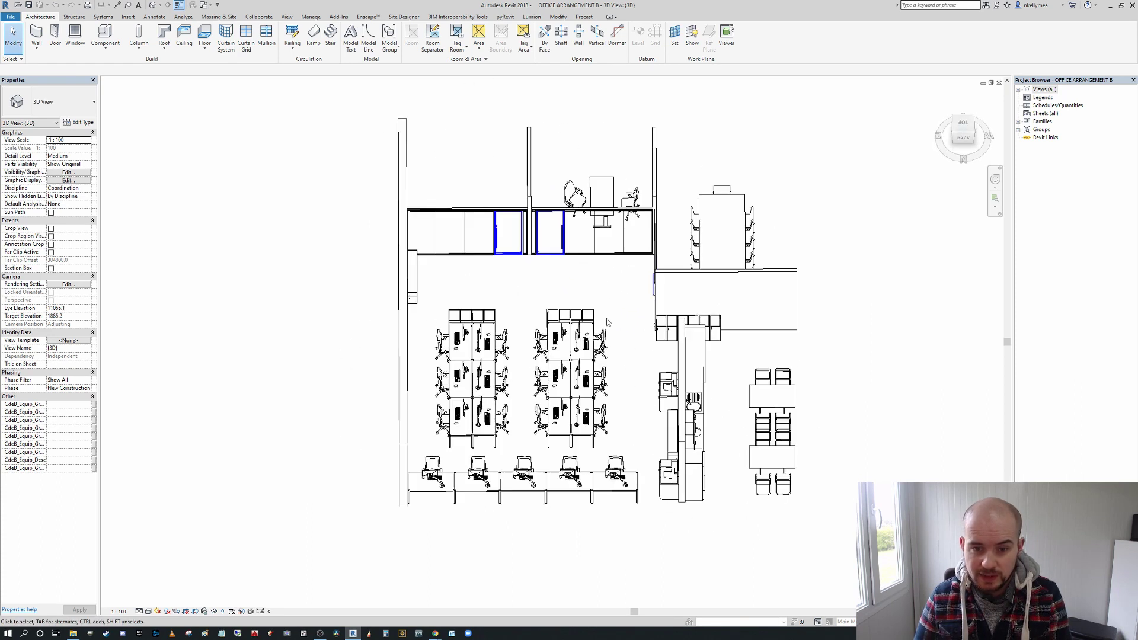
scroll(616, 320, "up", 4)
left_click_drag(617, 321, 478, 290)
left_click_drag(407, 320, 238, 285, "ctrl")
scroll(479, 301, "down", 2)
key("Delete")
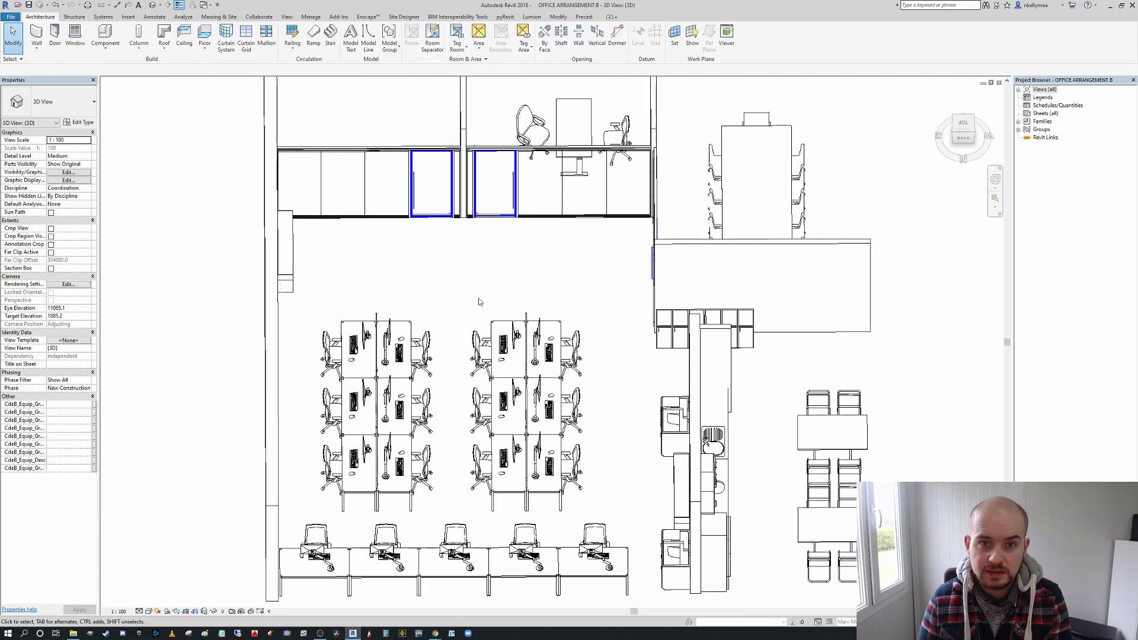
scroll(427, 279, "down", 2)
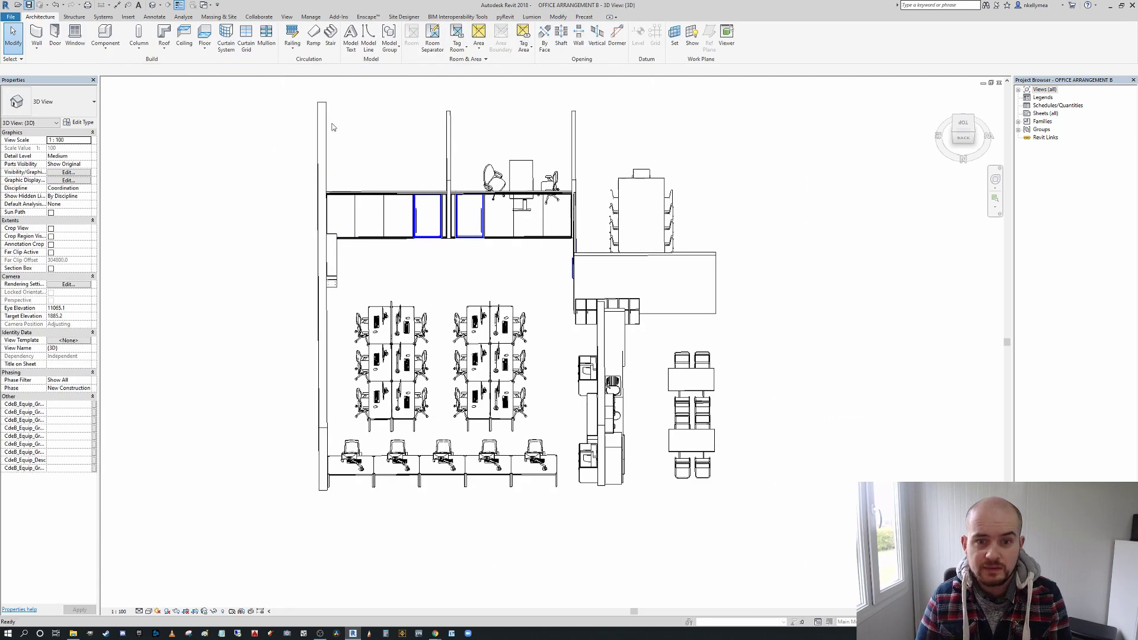
left_click(983, 84)
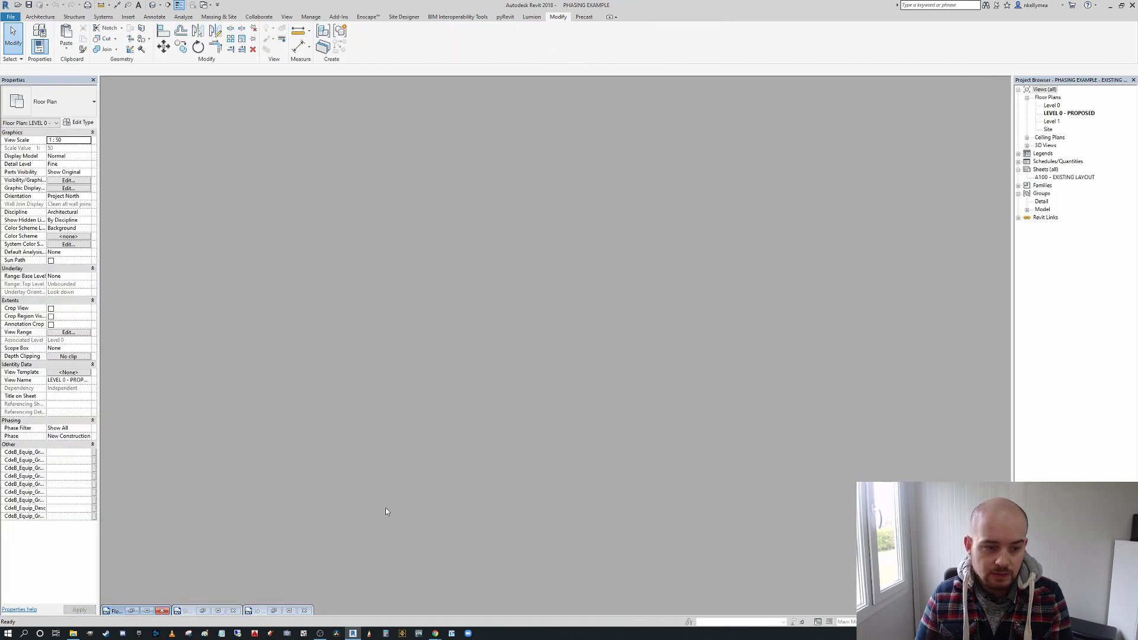
Restore the floor plan and try reloading the OFFICE ARRANGEMENT B link in Manage Links, which fails.
left_click(143, 611)
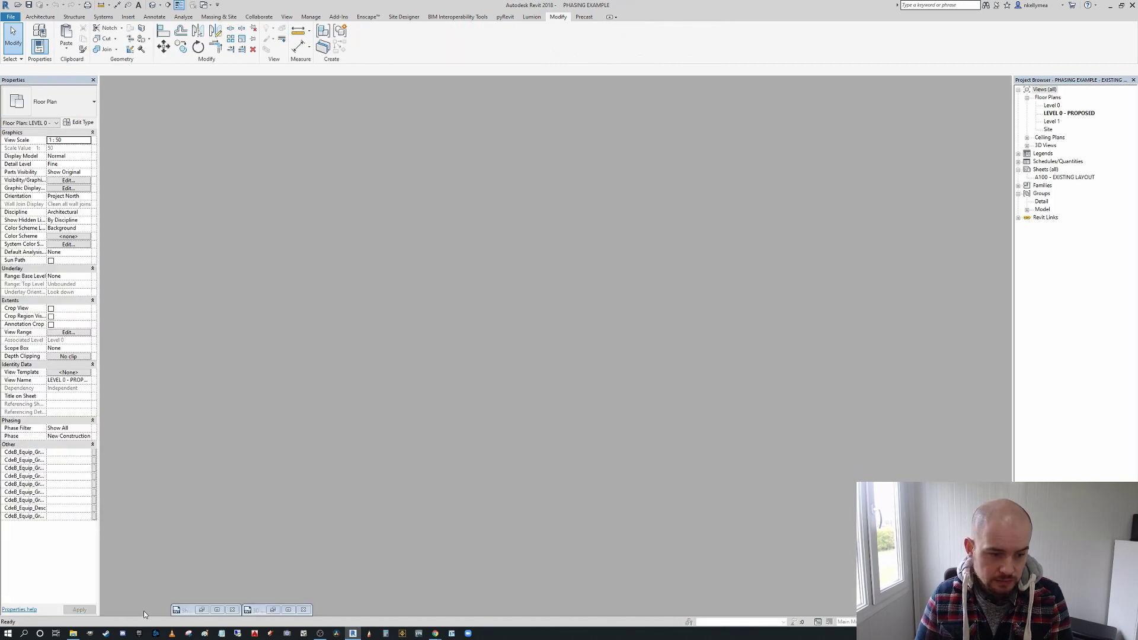
scroll(519, 438, "down", 3)
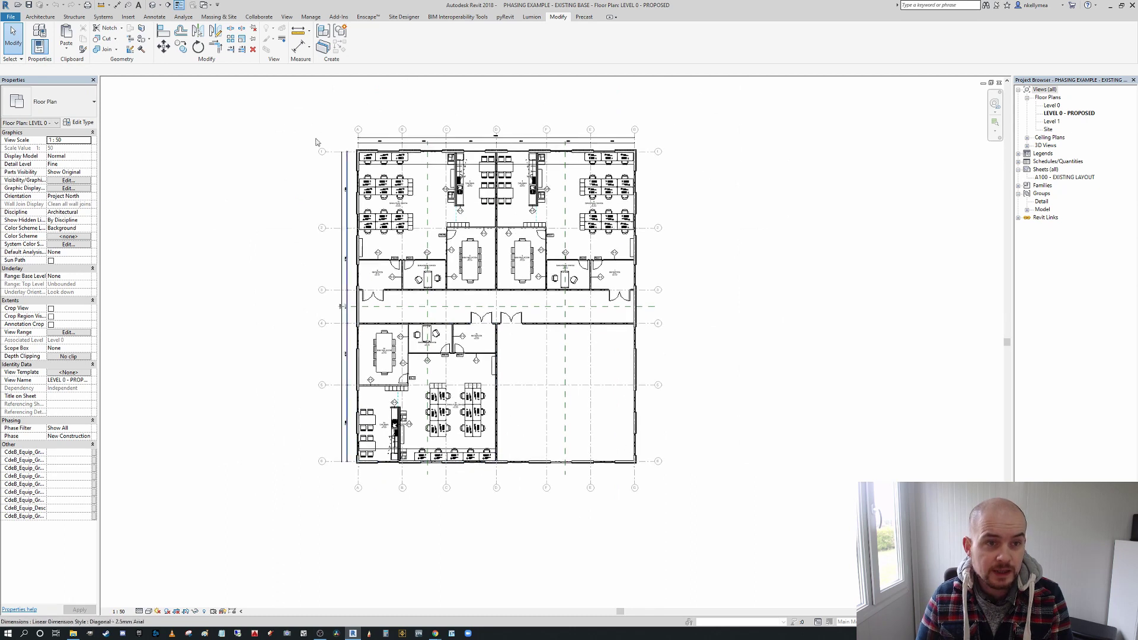
left_click(311, 16)
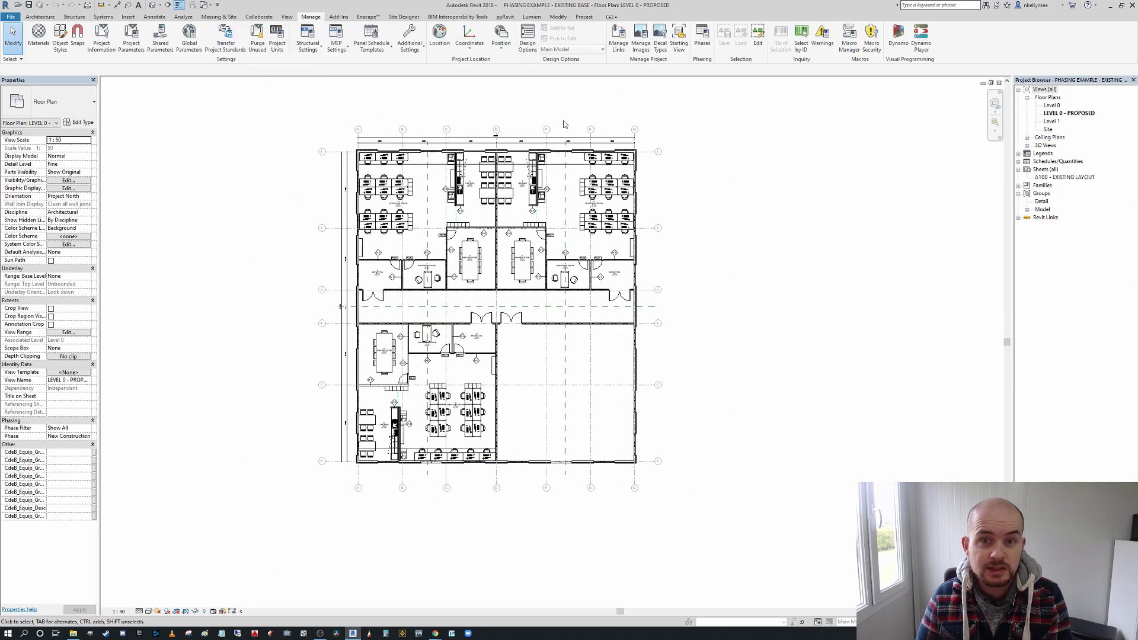
left_click(618, 37)
left_click(259, 259)
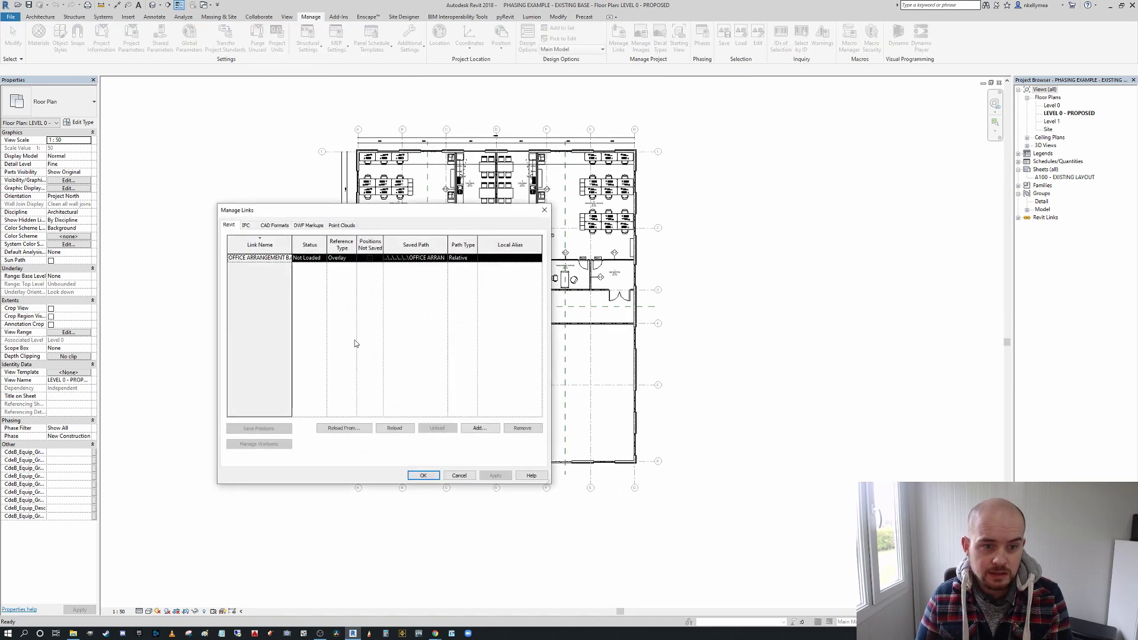
left_click(397, 430)
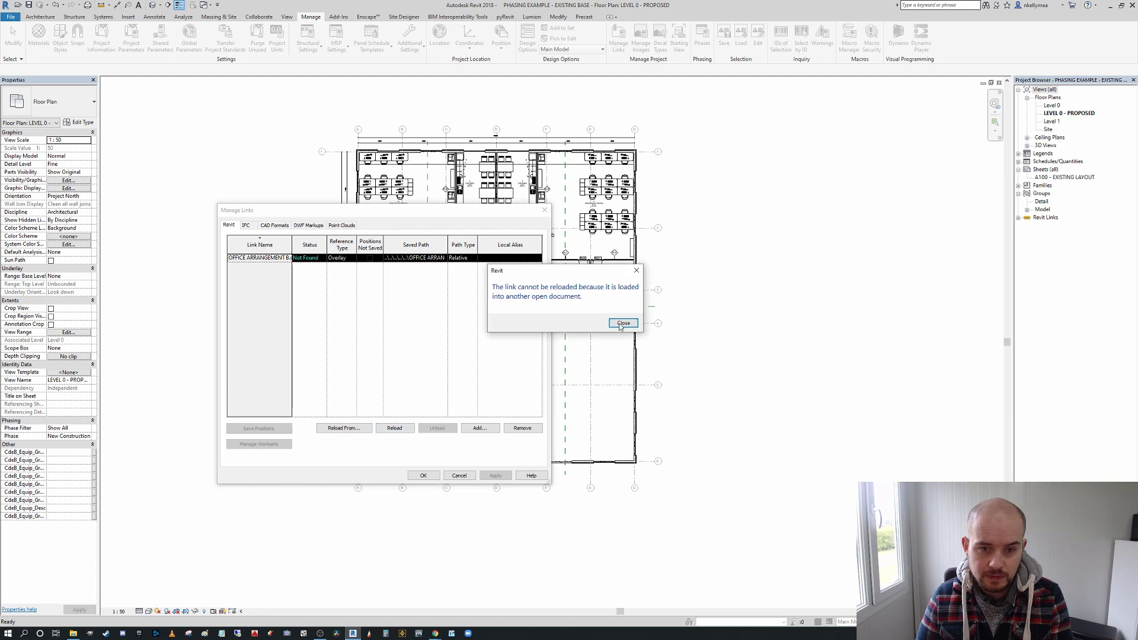
left_click(623, 323)
left_click(423, 475)
Deselect grid line F, minimize the floor plan and close the OFFICE ARRANGEMENT B view.
left_click(552, 310)
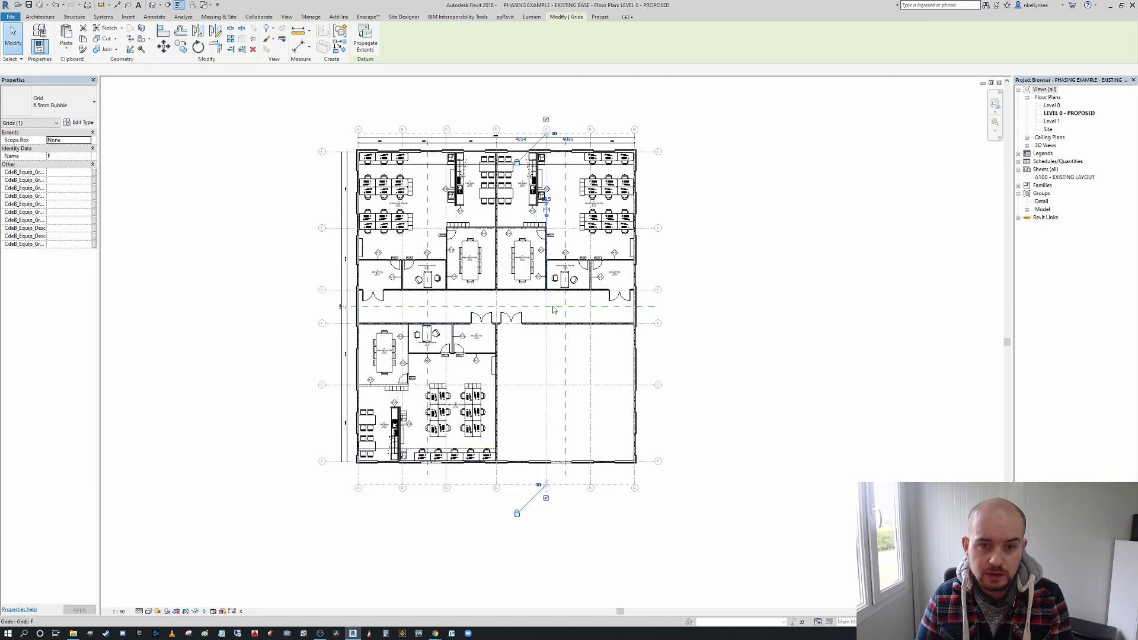
left_click(741, 237)
left_click(983, 83)
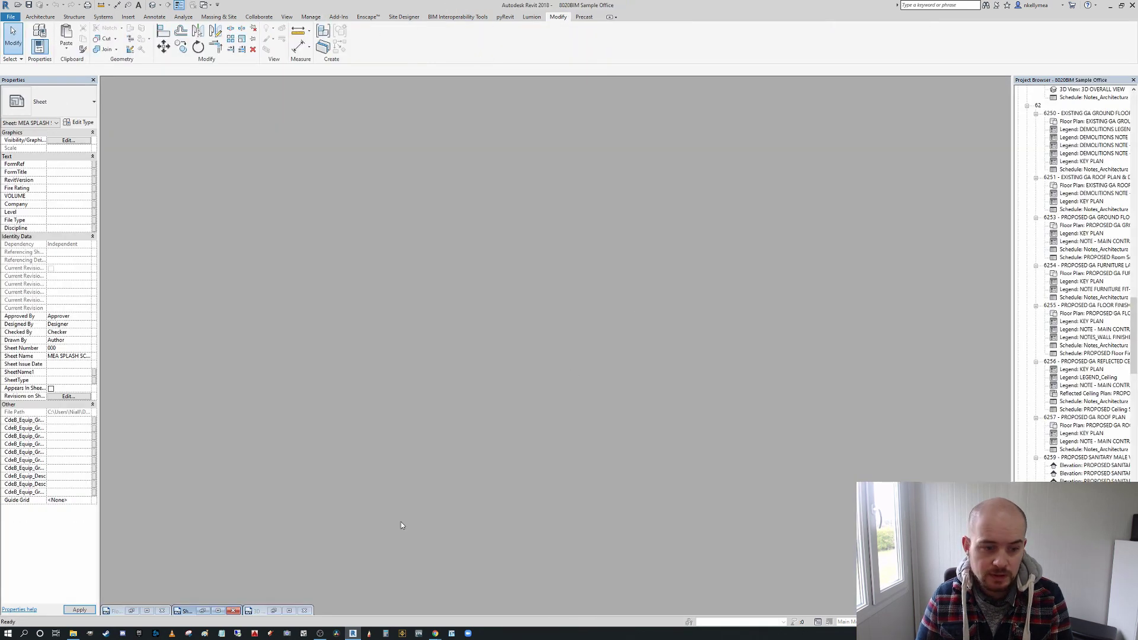
left_click(302, 611)
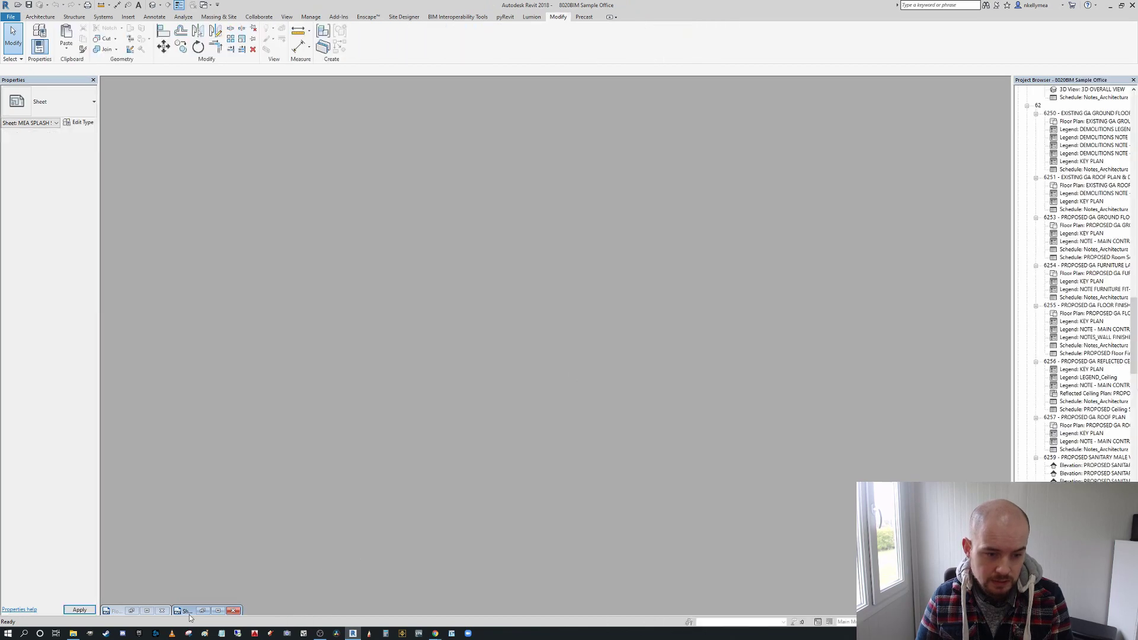
left_click(147, 611)
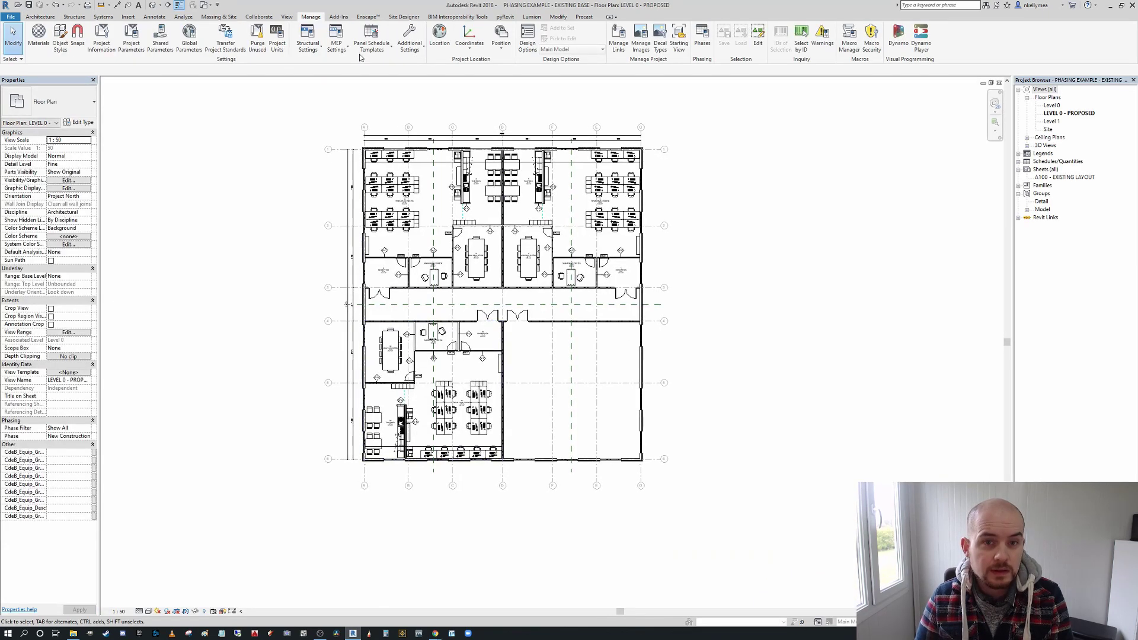
Reload the OFFICE ARRANGEMENT B link from its .rvt file using Reload From in Manage Links.
left_click(618, 37)
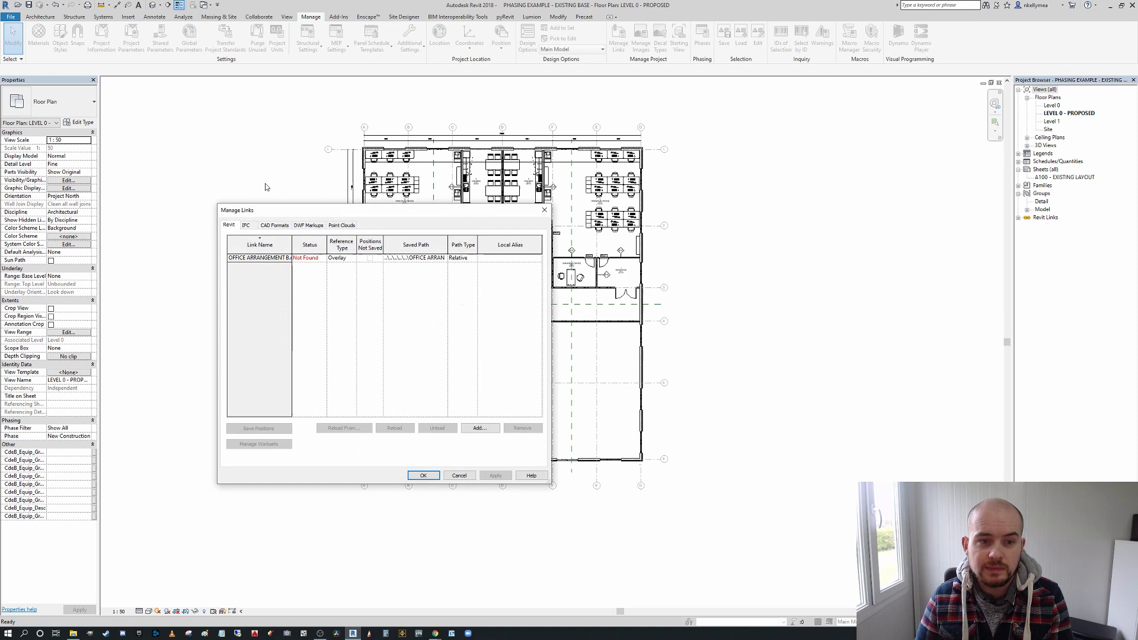
left_click(256, 258)
left_click(344, 428)
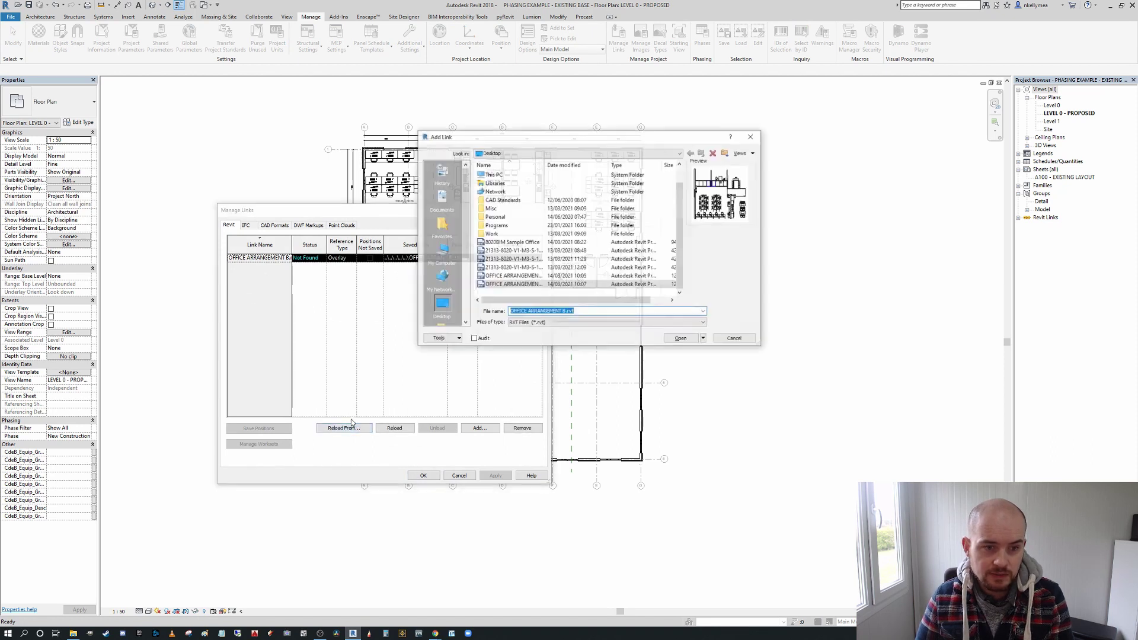
left_click(685, 339)
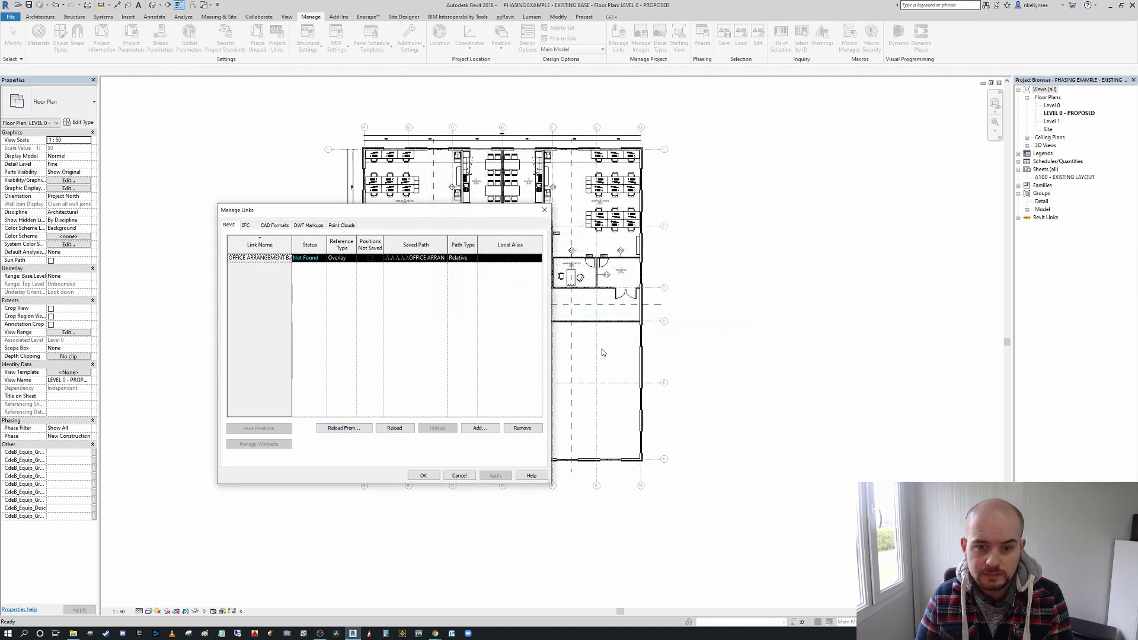
left_click(424, 476)
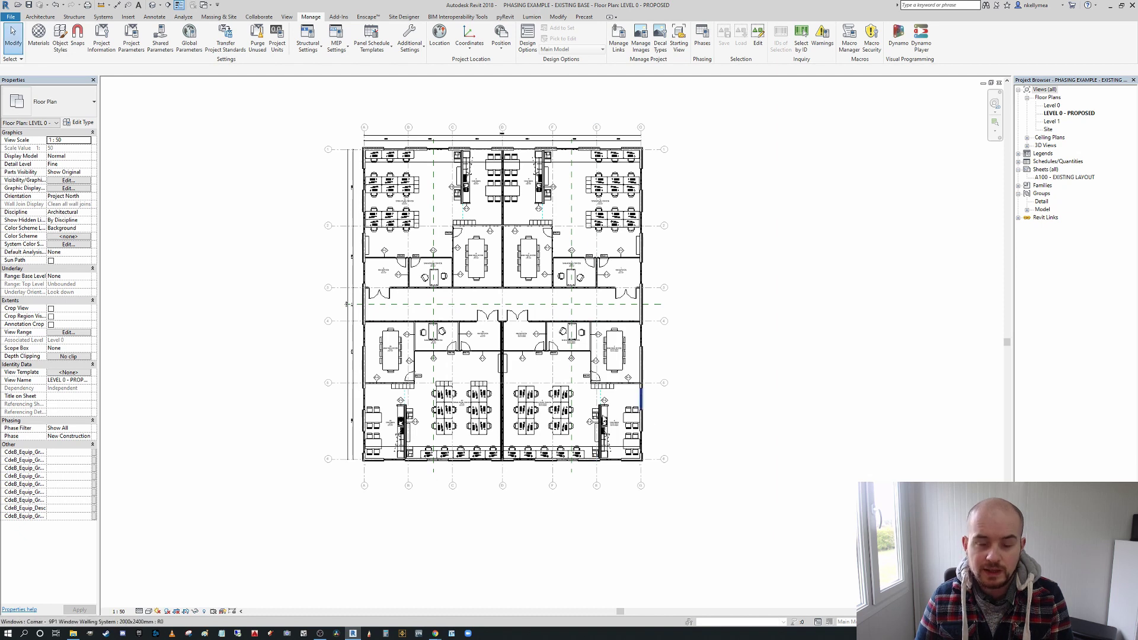
Compare the linked layout B model with the layout A group in plan, then clear the selection.
scroll(512, 355, "up", 5)
scroll(512, 355, "down", 3)
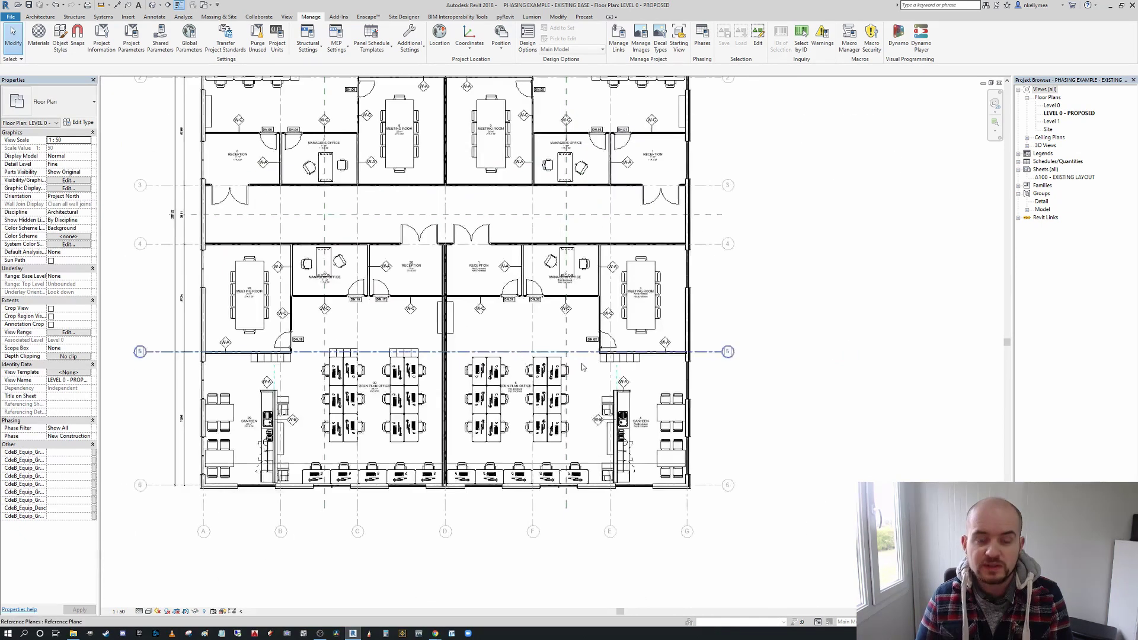
scroll(574, 435, "up", 2)
scroll(573, 434, "down", 2)
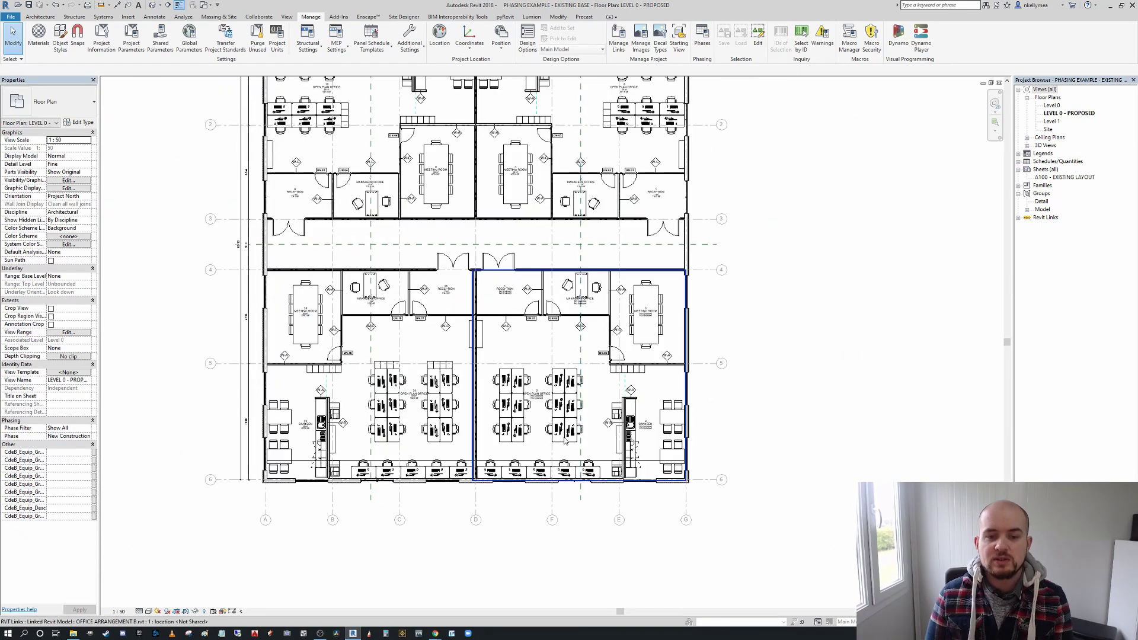
left_click(514, 426)
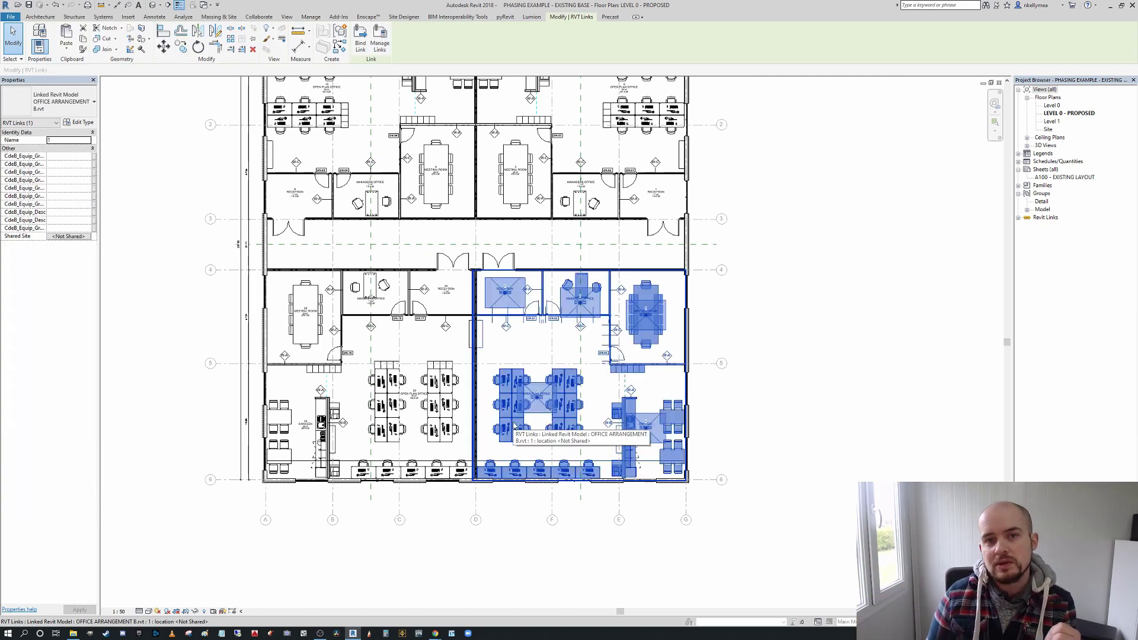
scroll(495, 421, "up", 2)
left_click(421, 428)
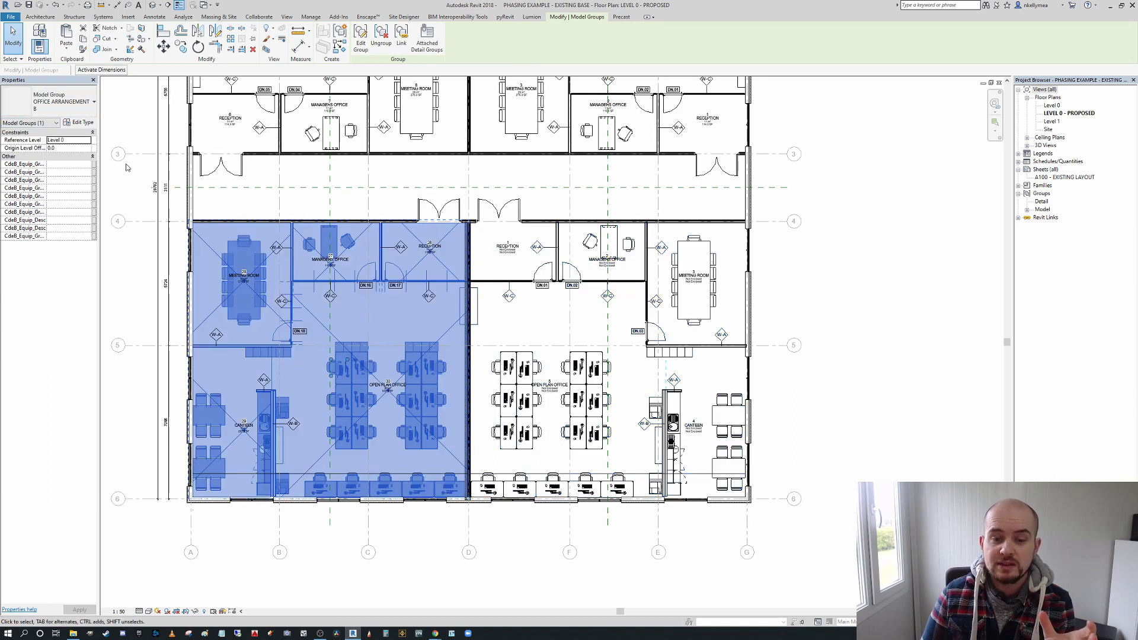
key("Escape")
left_click(593, 402)
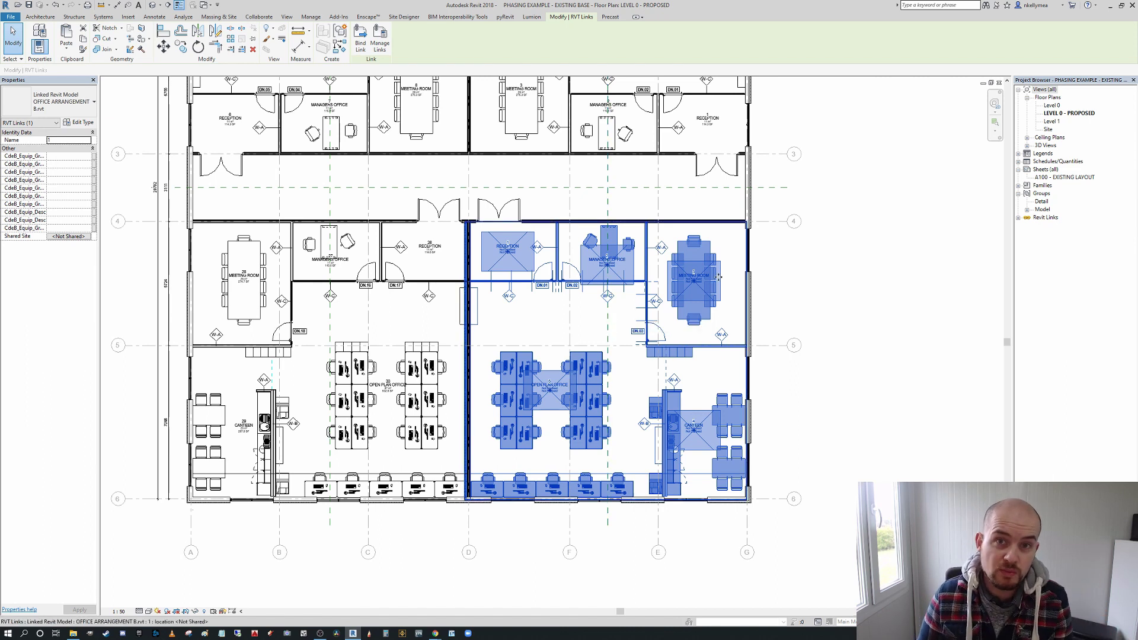
left_click(830, 318)
scroll(824, 314, "down", 1)
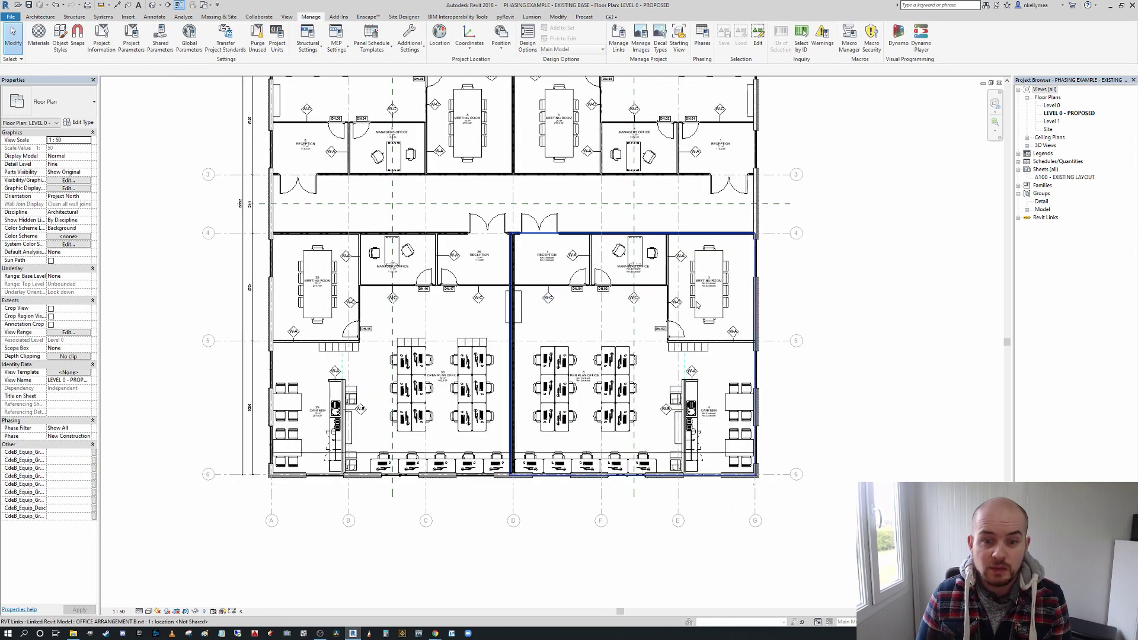
Pan and zoom the plan while selecting and deselecting the linked layout B model.
middle_click_drag(680, 327, 688, 348)
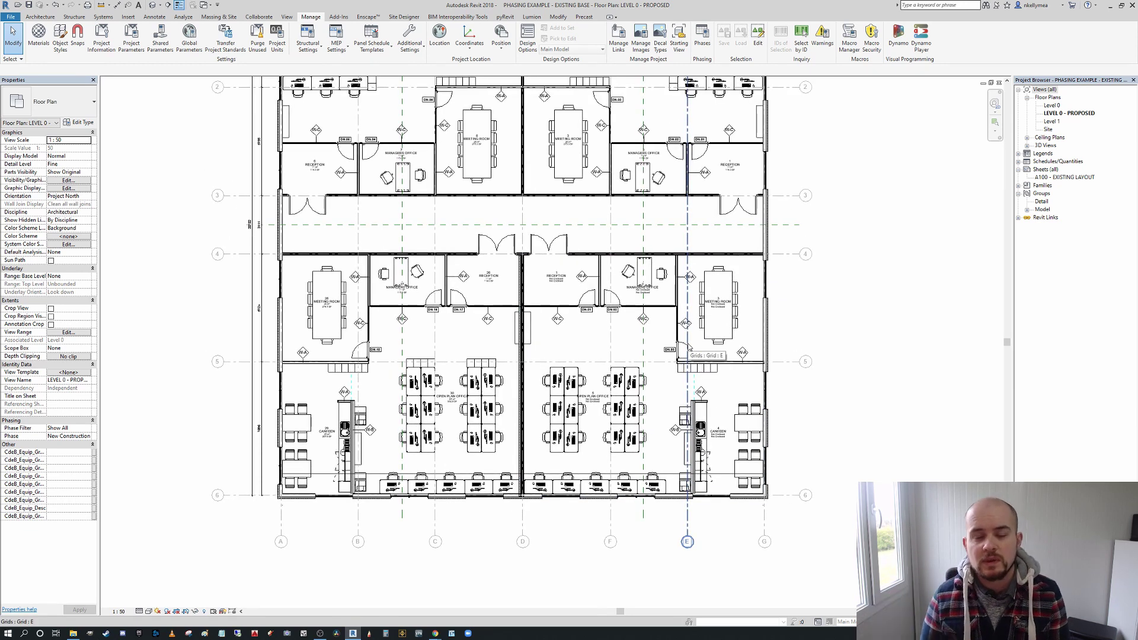
scroll(641, 415, "up", 3)
left_click(641, 415)
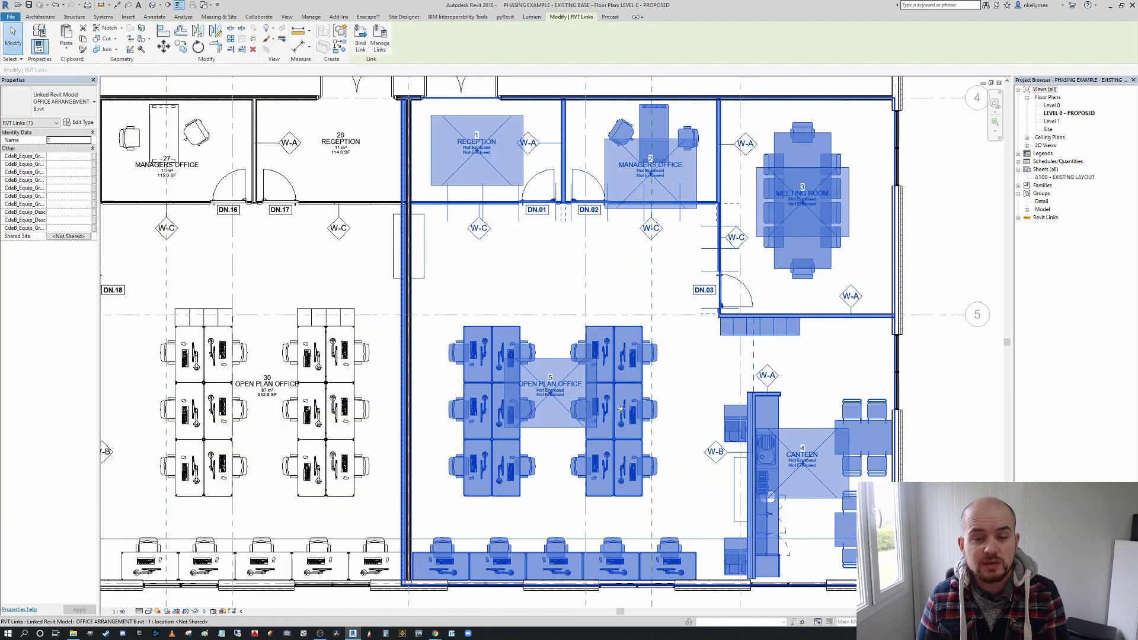
scroll(709, 466, "down", 1)
middle_click_drag(709, 466, 769, 508)
key("Escape")
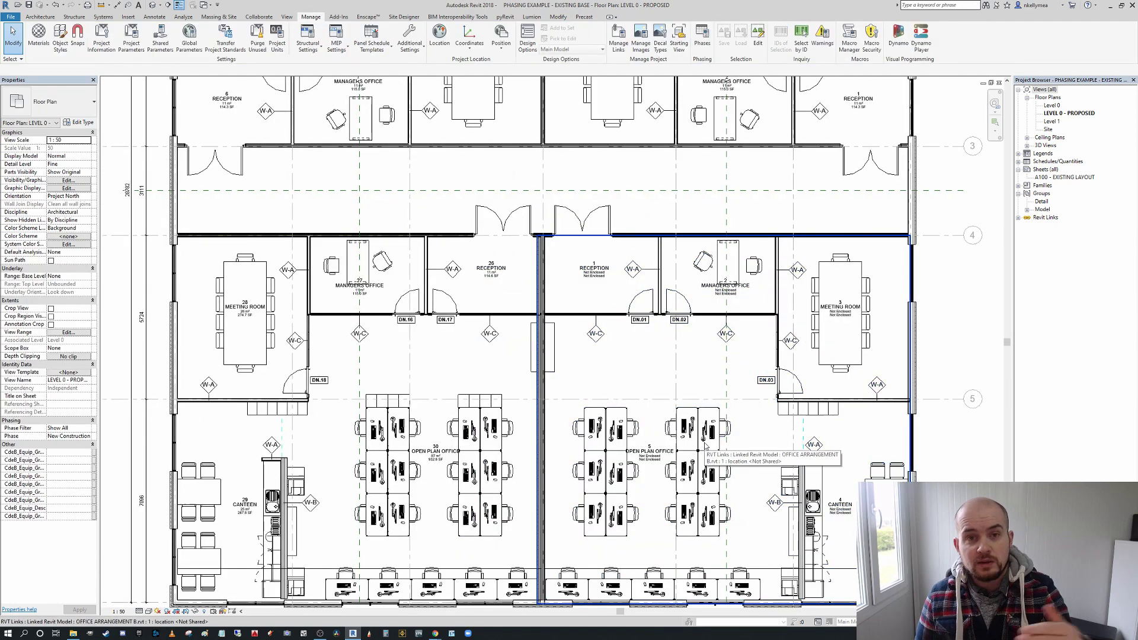
middle_click_drag(567, 335, 641, 493)
scroll(630, 352, "down", 1)
scroll(758, 347, "up", 1)
scroll(769, 275, "up", 2)
middle_click_drag(760, 333, 758, 509)
scroll(754, 477, "down", 3)
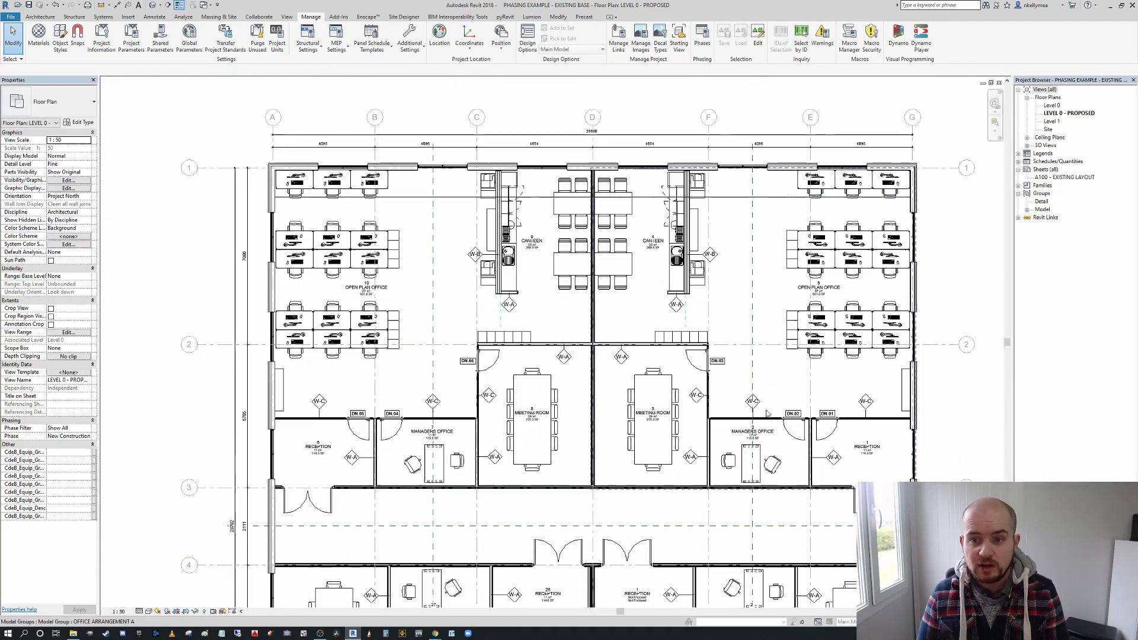
scroll(777, 300, "up", 2)
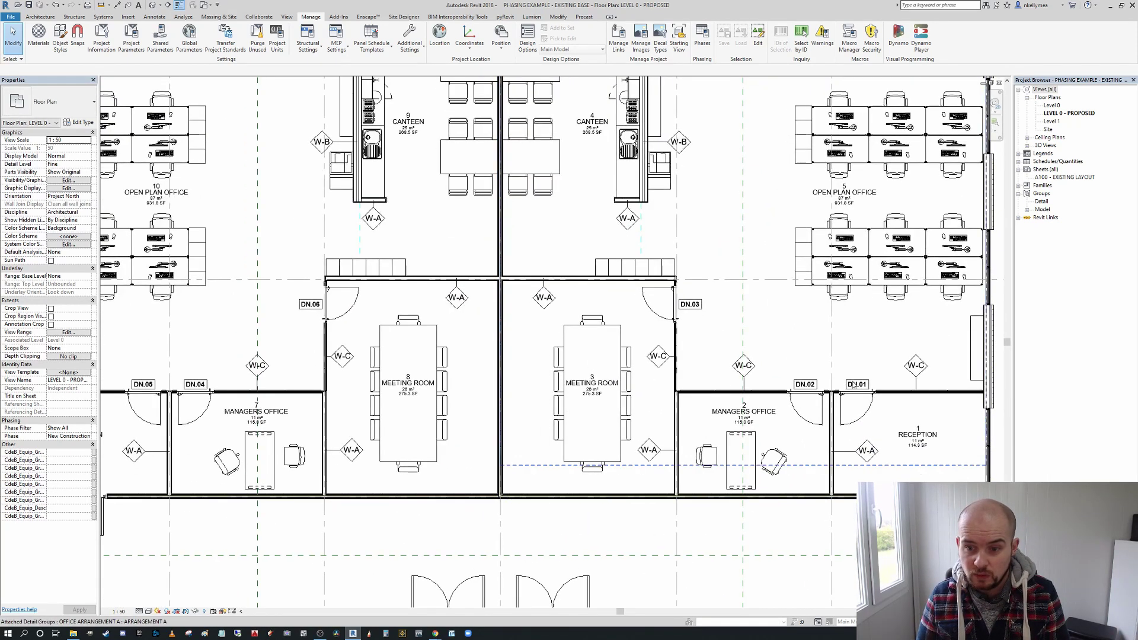
Inspect the grid 4 reception rooms and layout B's meeting room, then open the default 3D view.
middle_click_drag(329, 313, 621, 273)
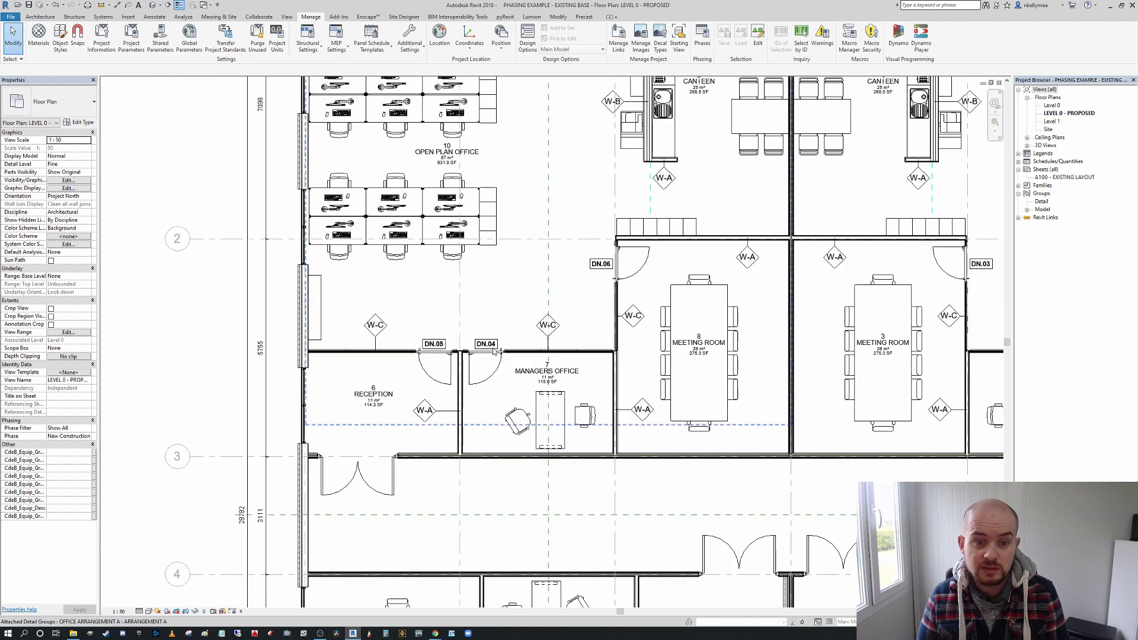
middle_click_drag(573, 459, 542, 165)
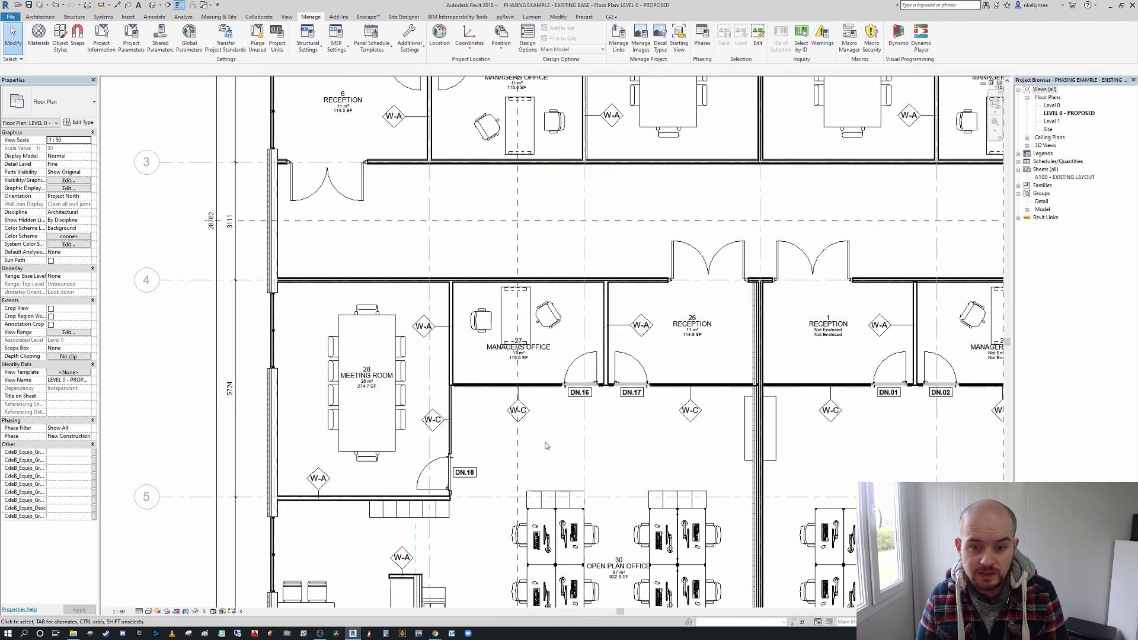
middle_click_drag(756, 406, 578, 332)
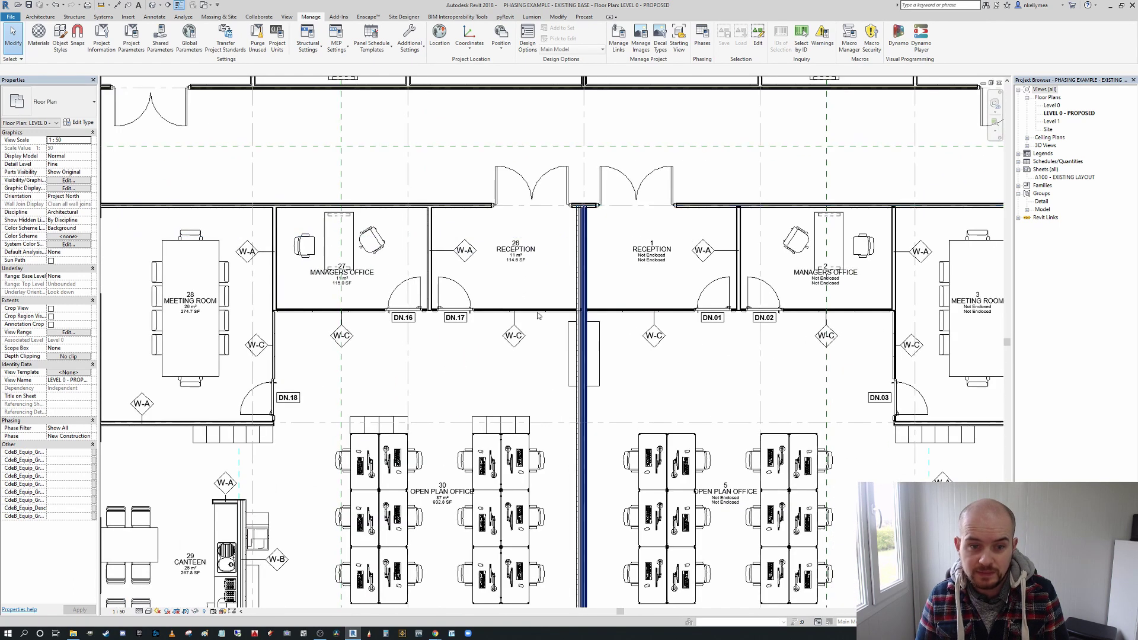
middle_click_drag(807, 388, 758, 380)
scroll(820, 401, "up", 1)
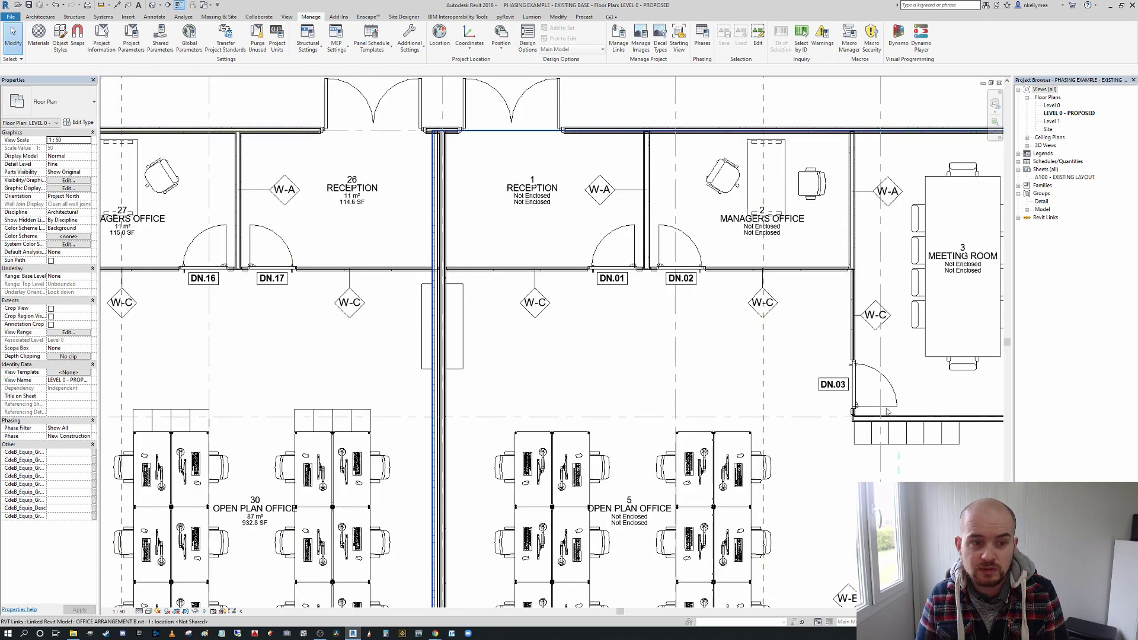
middle_click_drag(864, 402, 620, 420)
scroll(793, 497, "down", 3)
scroll(620, 420, "up", 1)
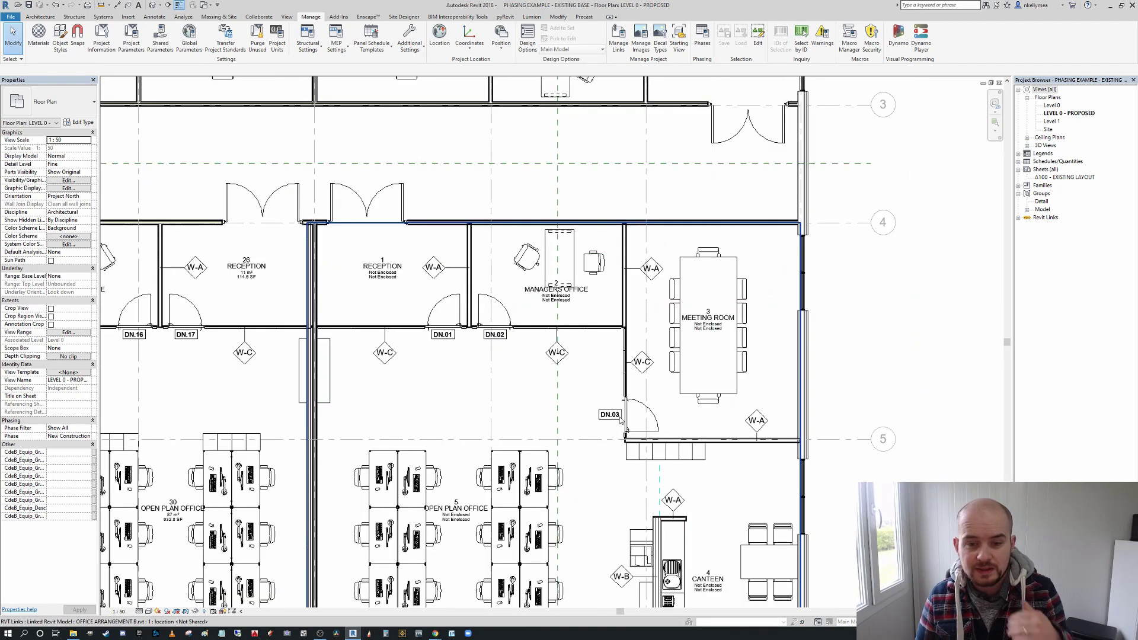
left_click(617, 422)
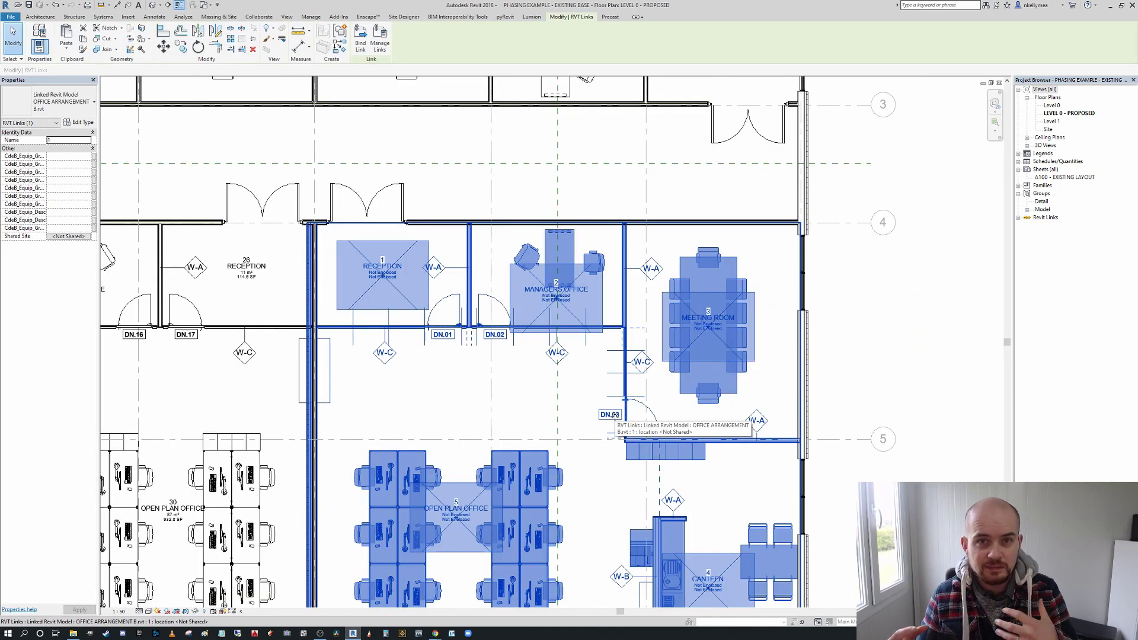
left_click(881, 400)
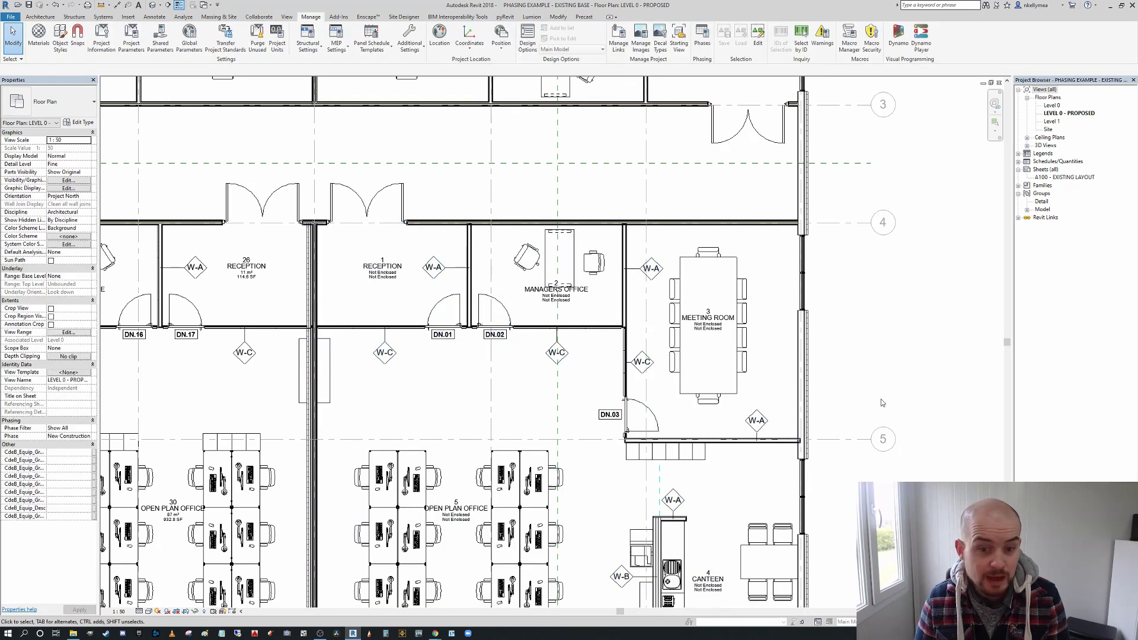
middle_click_drag(881, 399, 748, 308)
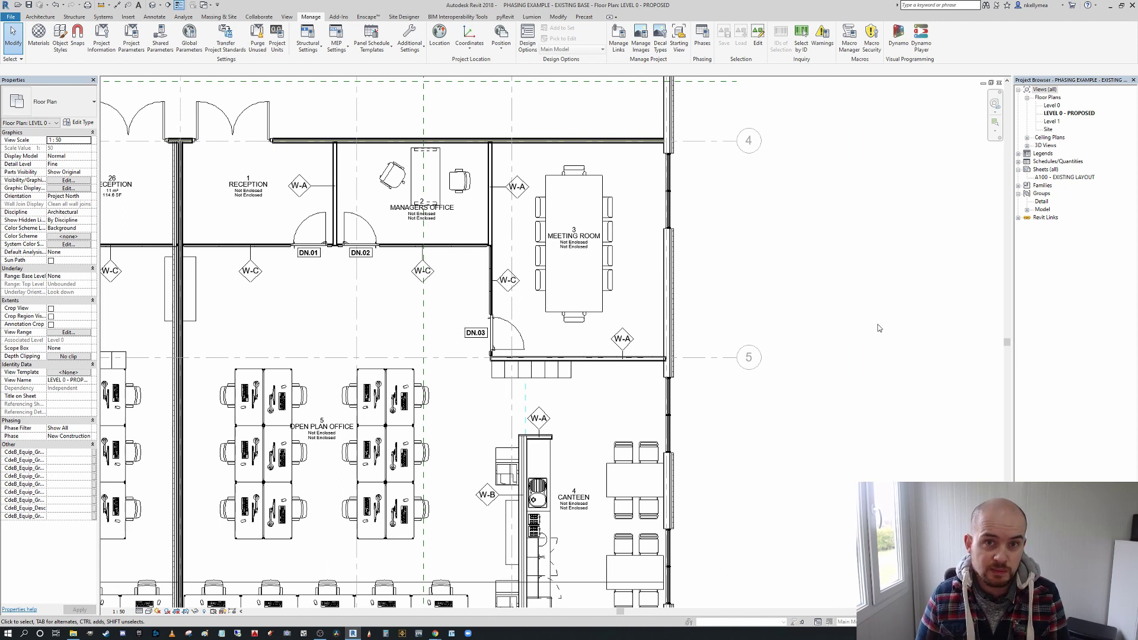
scroll(860, 318, "up", 1)
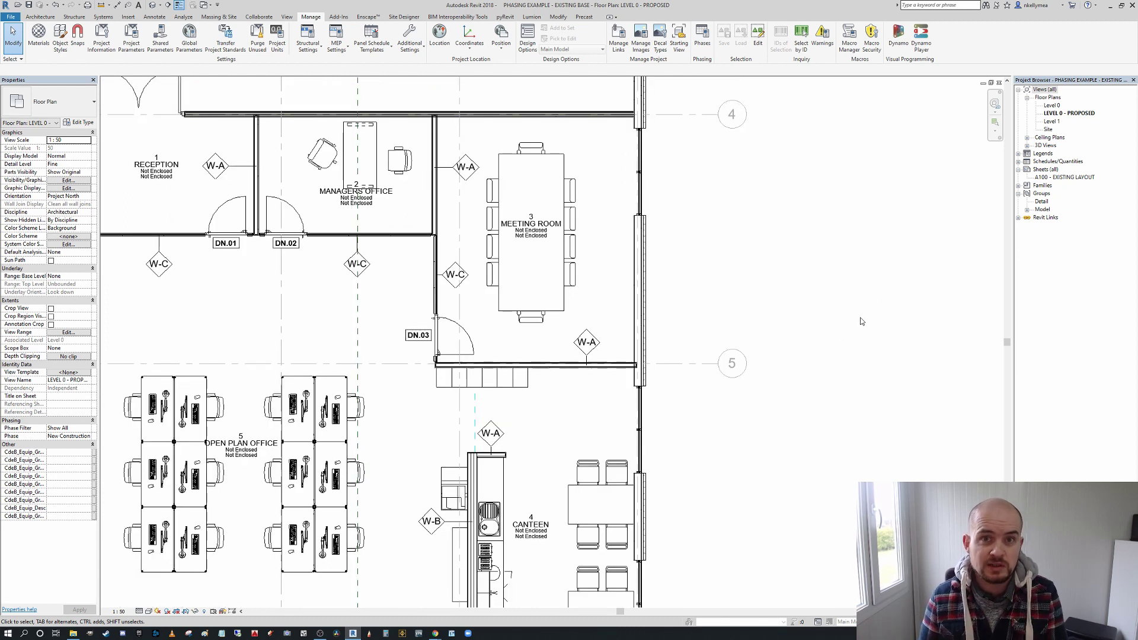
scroll(786, 289, "down", 4)
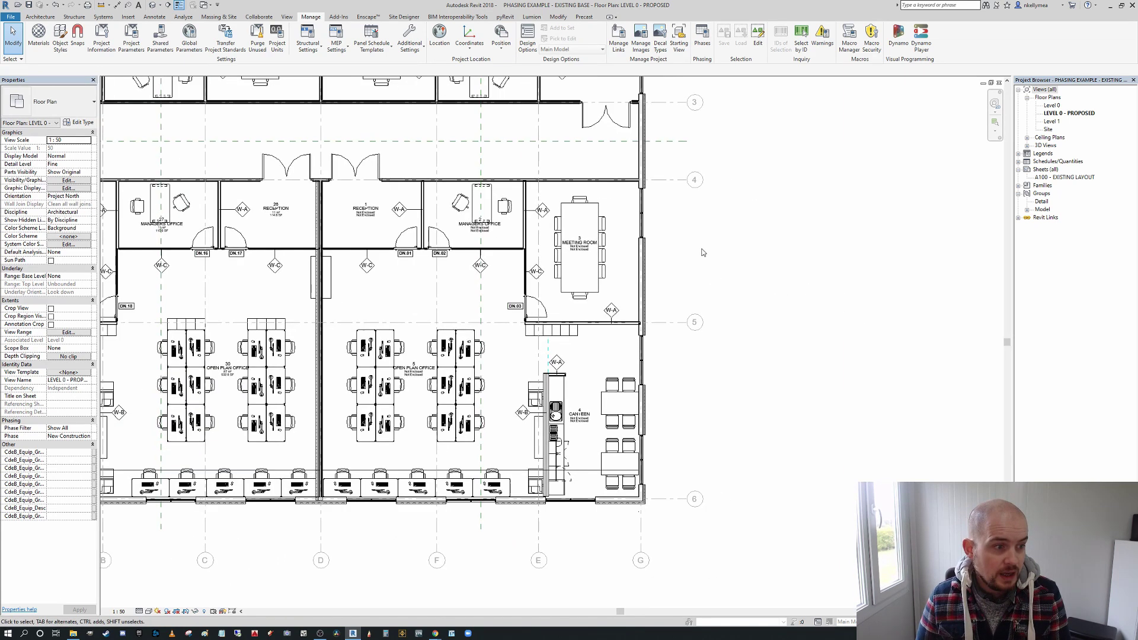
middle_click_drag(702, 253, 794, 330)
scroll(794, 330, "up", 1)
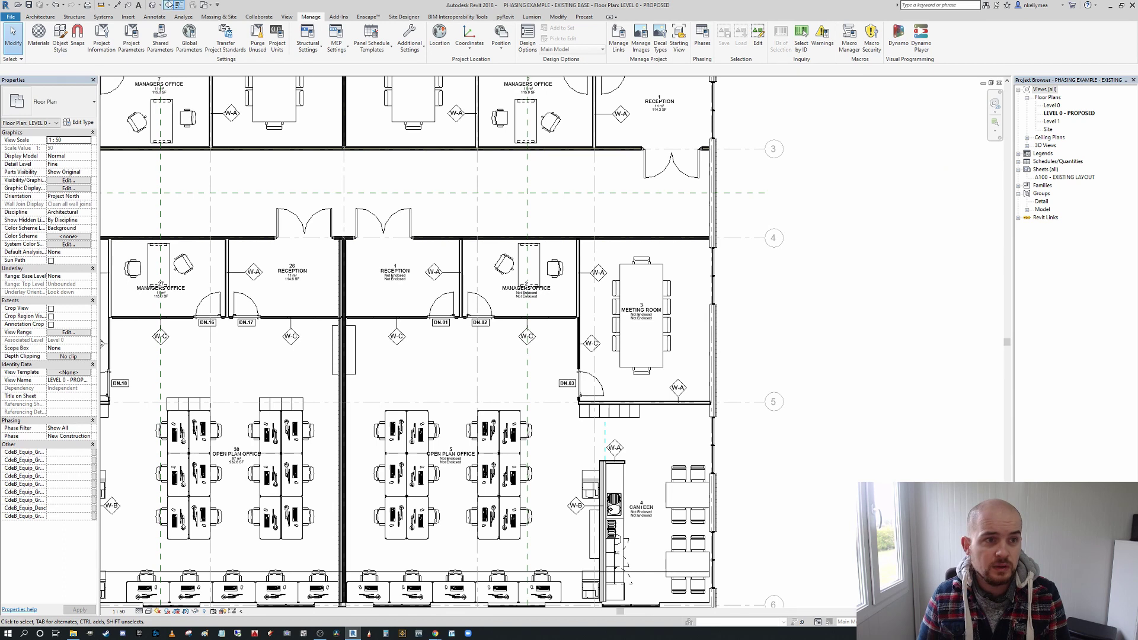
left_click(153, 5)
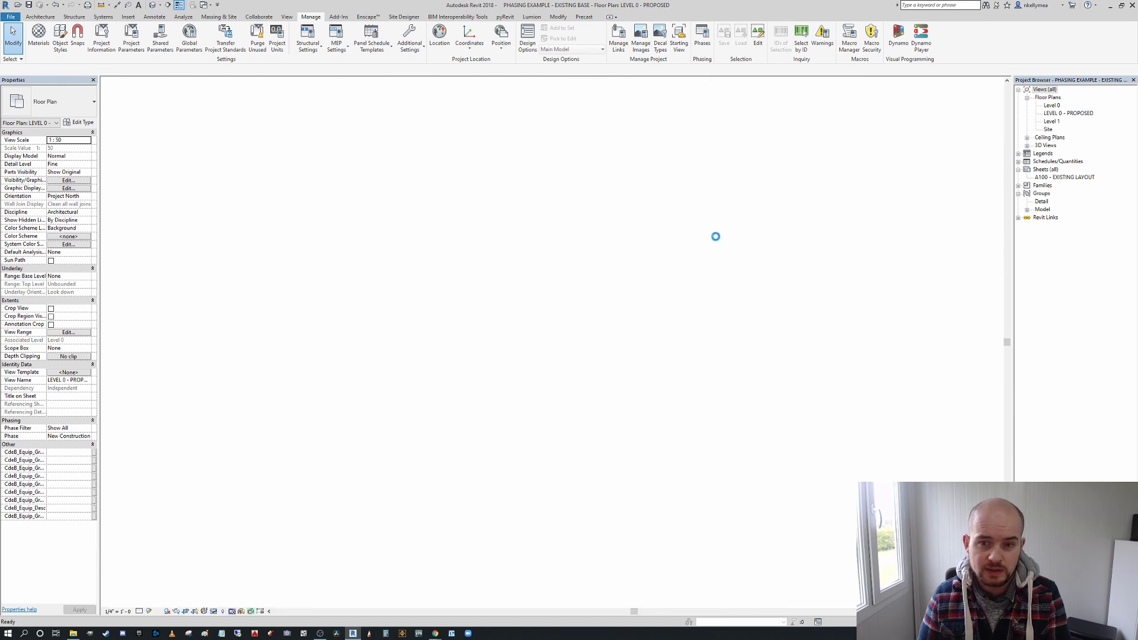
Orbit and zoom the {3D} view to inspect the building with both furnished layouts.
middle_click_drag(782, 358, 643, 378, "shift")
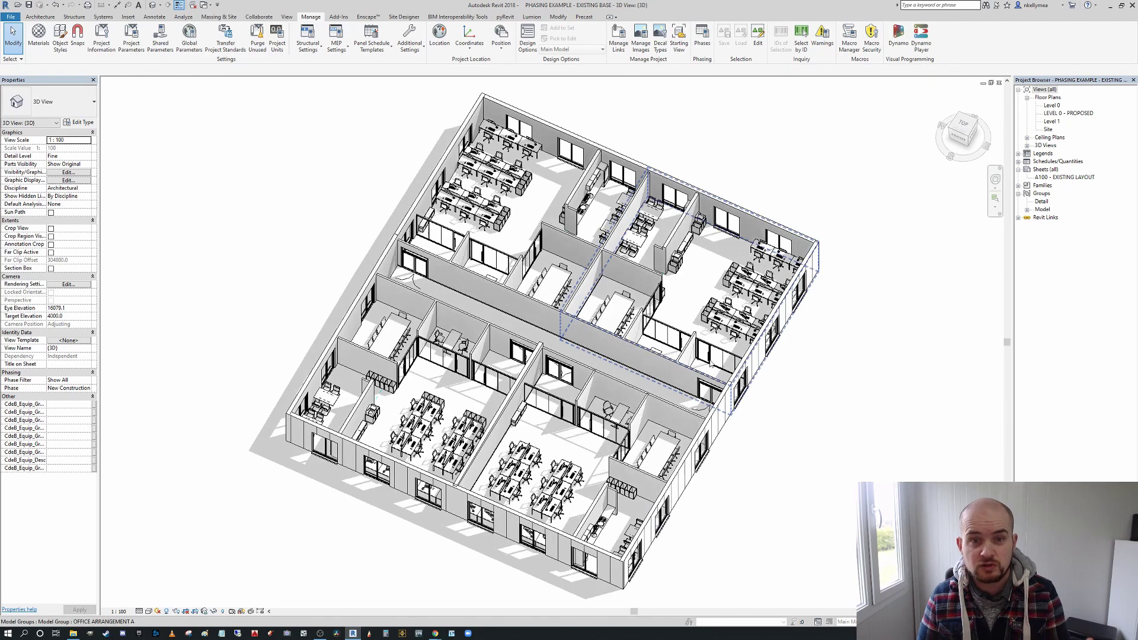
scroll(652, 302, "up", 5)
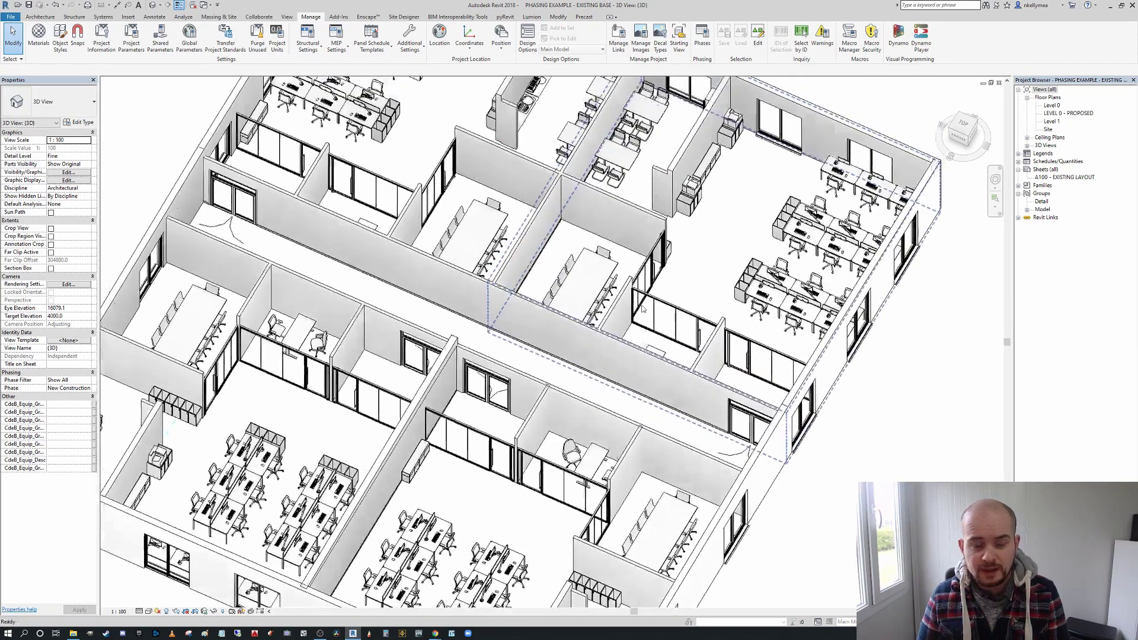
scroll(682, 296, "down", 3)
scroll(711, 291, "up", 3)
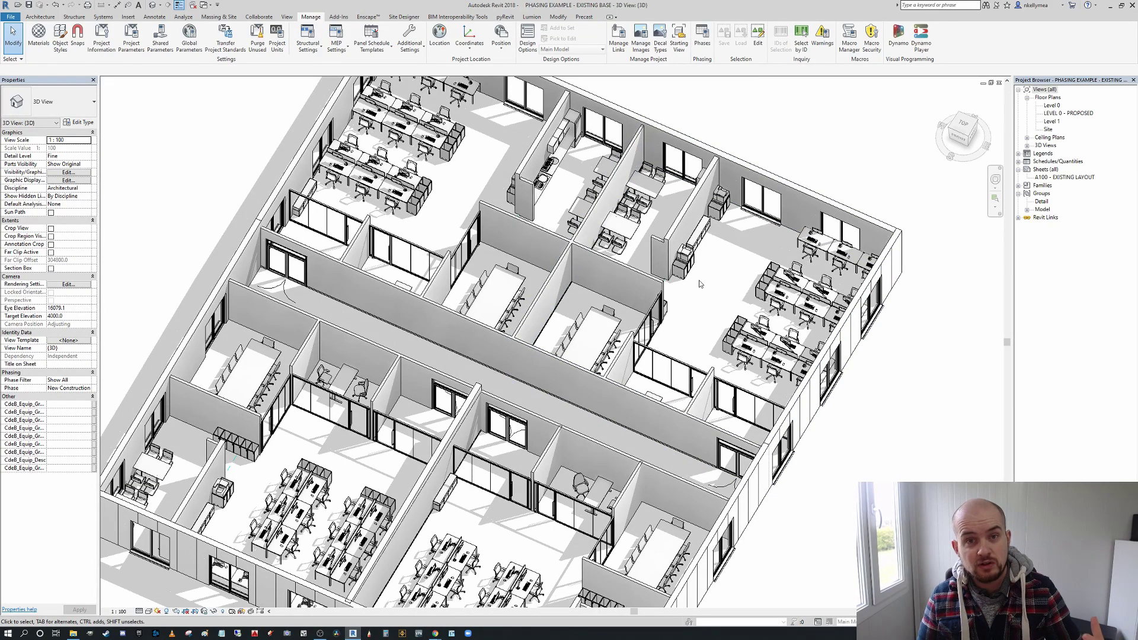
middle_click_drag(687, 331, 659, 322)
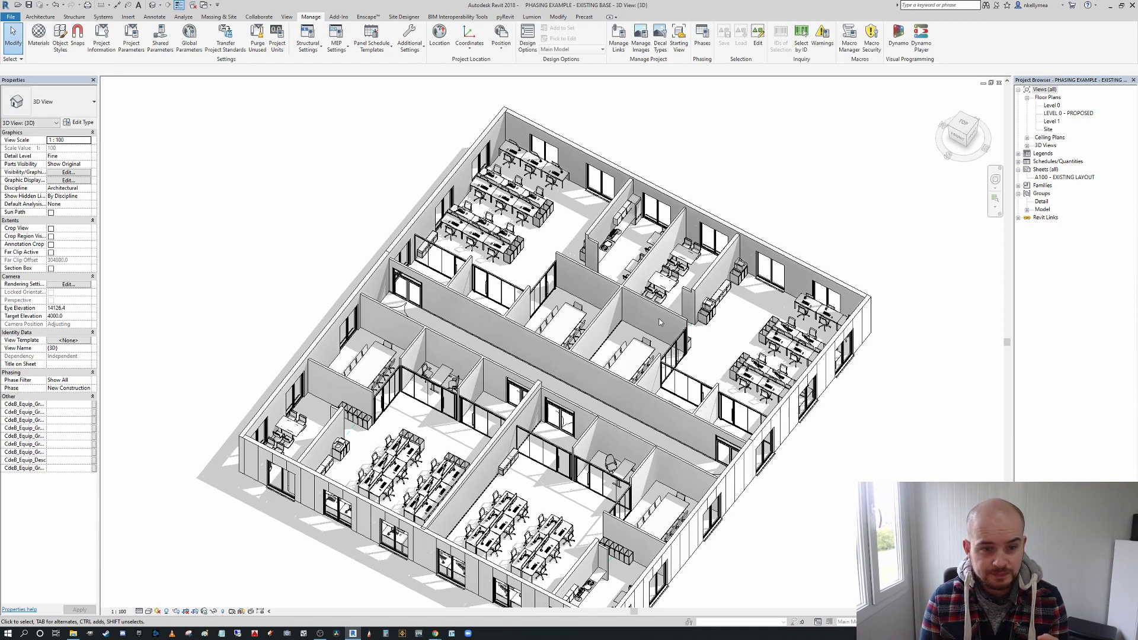
middle_click_drag(712, 325, 721, 297)
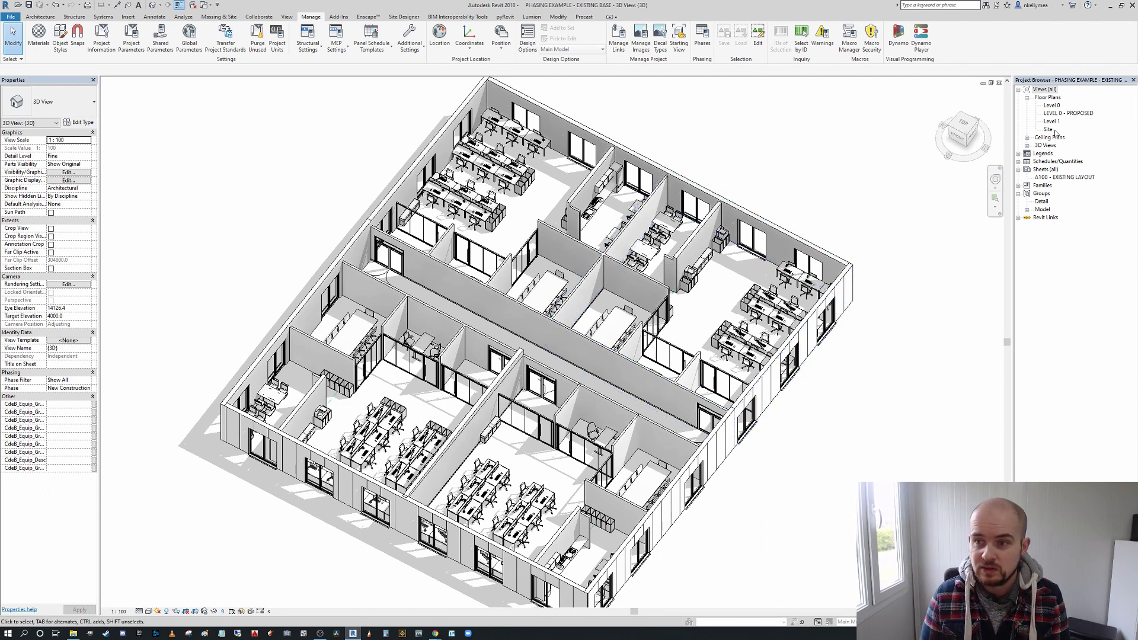
left_click(1027, 146)
double_click(1057, 154)
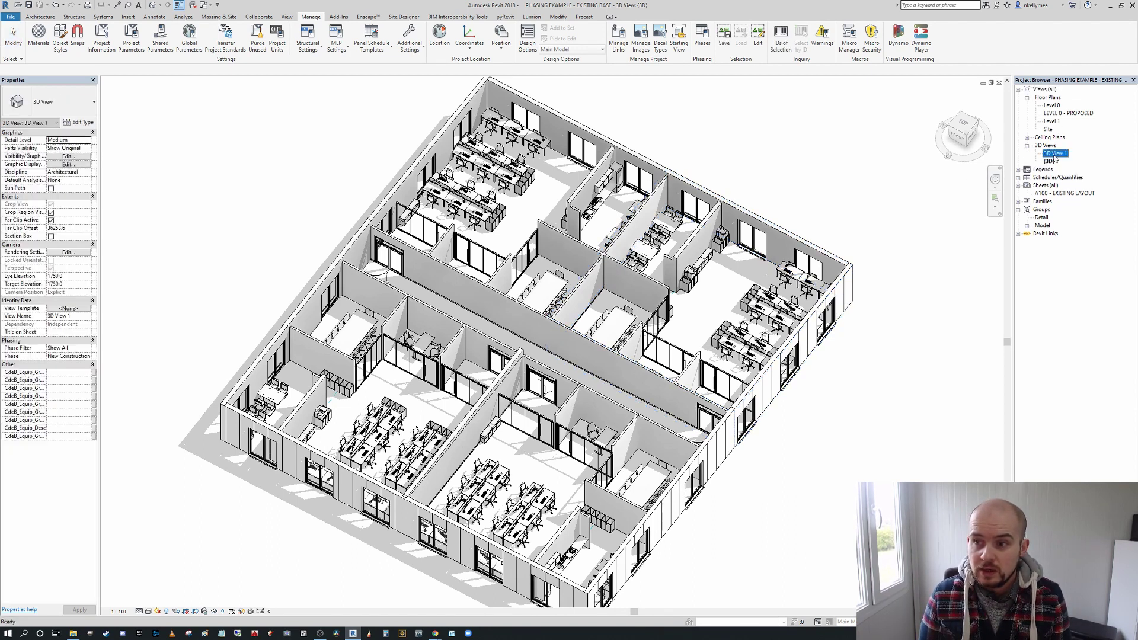
left_click(999, 82)
middle_click_drag(836, 202, 829, 207)
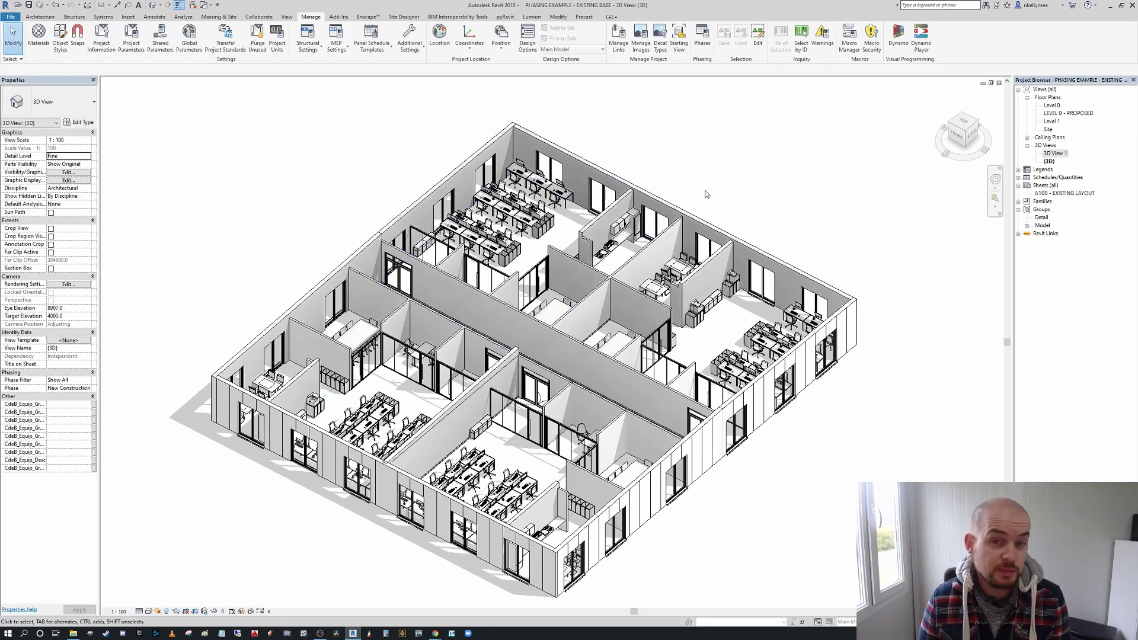
middle_click_drag(754, 221, 833, 225, "shift")
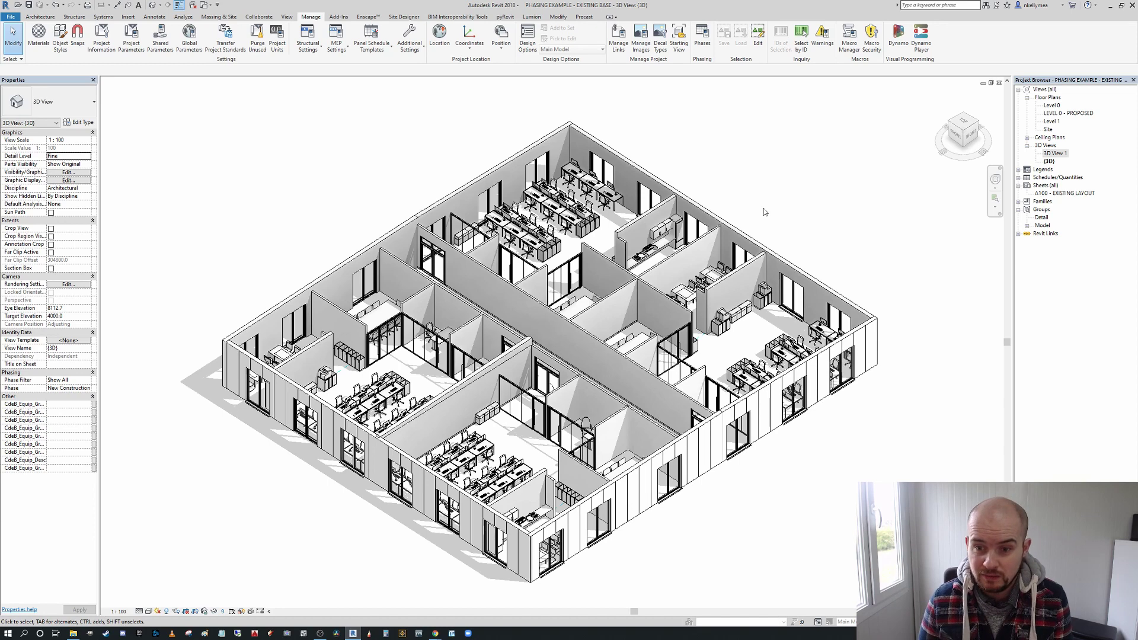
middle_click_drag(827, 280, 789, 155, "shift")
scroll(769, 197, "up", 3)
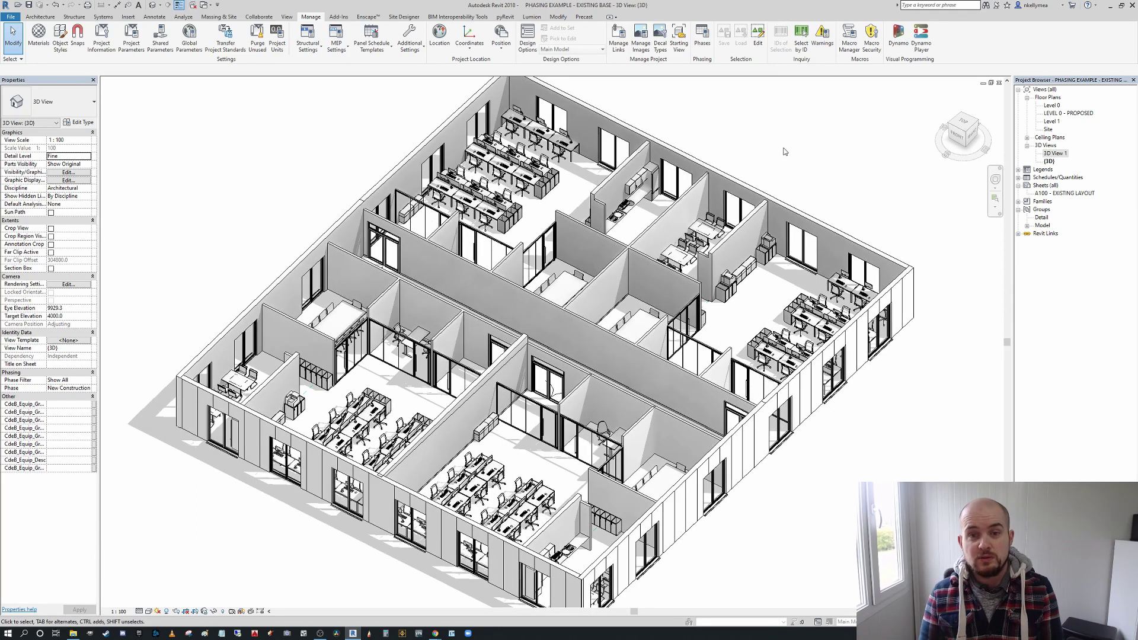
scroll(783, 155, "down", 1)
mouse_move(787, 131)
middle_mouse_down()
mouse_move(763, 147)
mouse_move(791, 138)
middle_mouse_up()
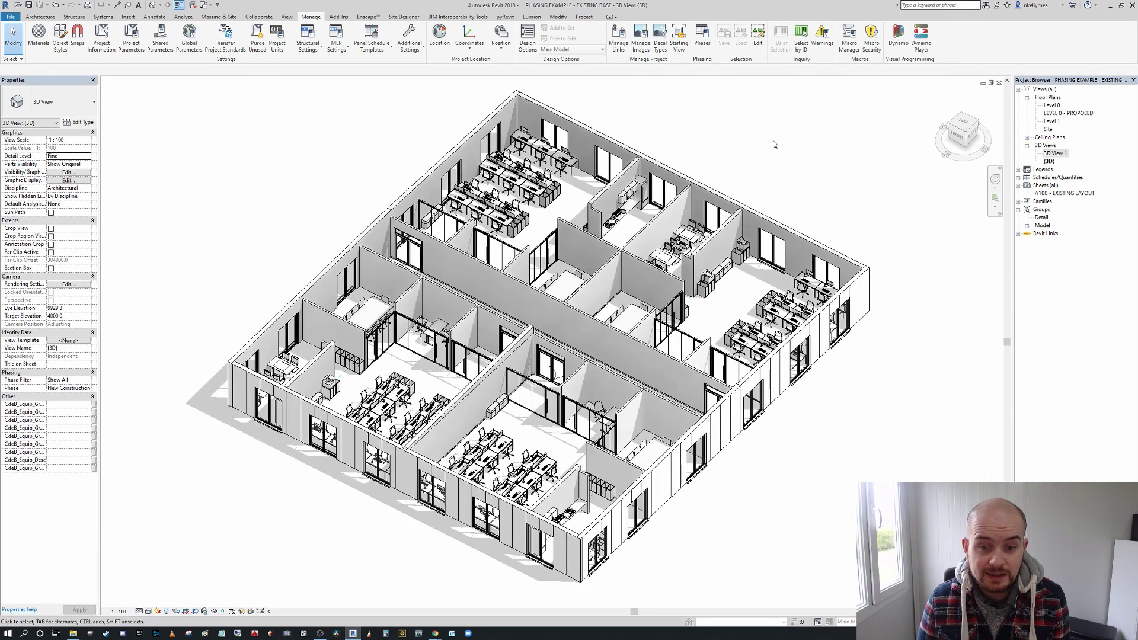